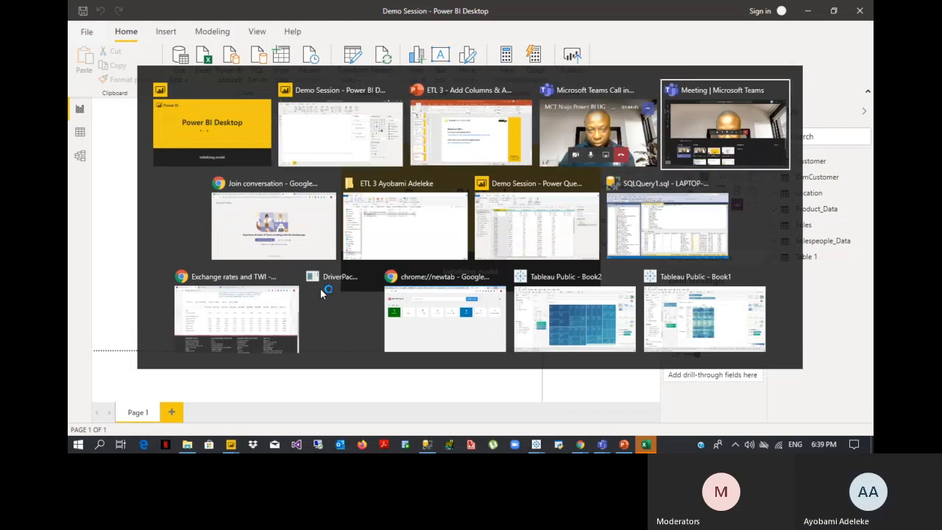
# - Switch to File Explorer and open the Training demo data workbook from the ETL 3 folder in Excel
pyautogui.hotkey('alt', 'Tab')
pyautogui.hotkey('alt', 'Tab')
pyautogui.hotkey('alt', 'Tab')
pyautogui.hotkey('alt', 'Tab')
pyautogui.hotkey('alt', 'Tab')
pyautogui.hotkey('alt', 'Tab')
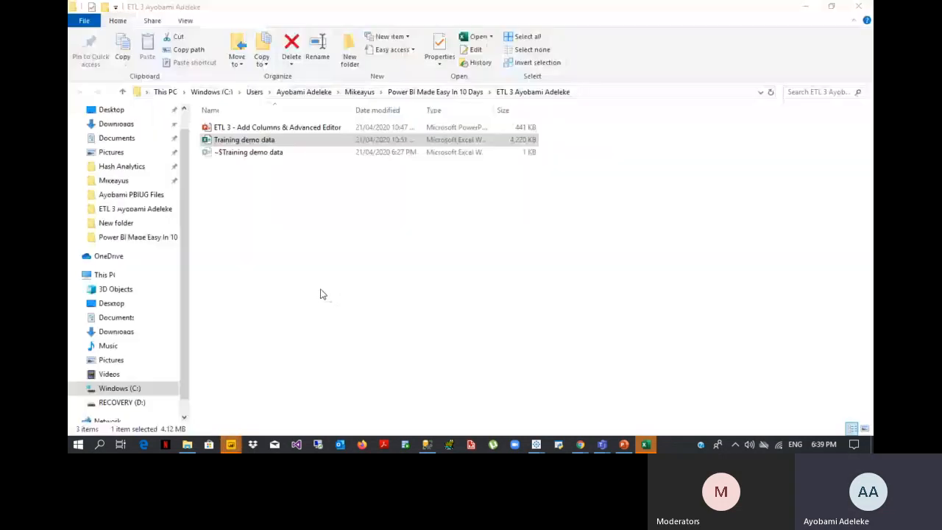
pyautogui.doubleClick(270, 140)
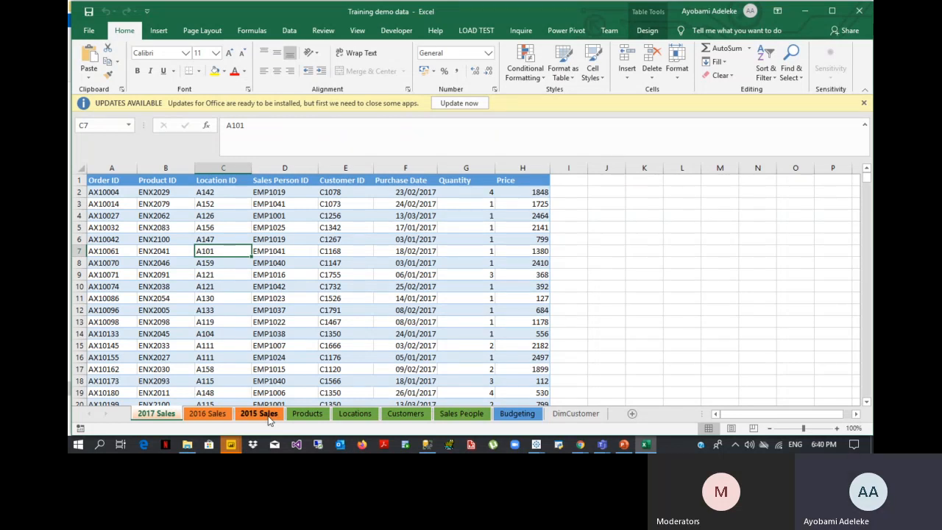
# - Look through the Products, Locations, Customers and Sales People sheets to review their columns
pyautogui.click(305, 415)
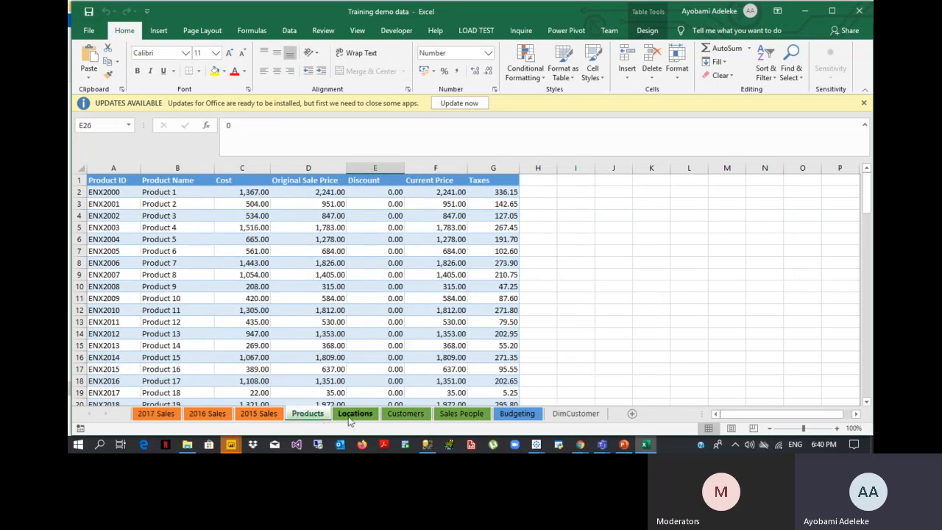
pyautogui.click(354, 414)
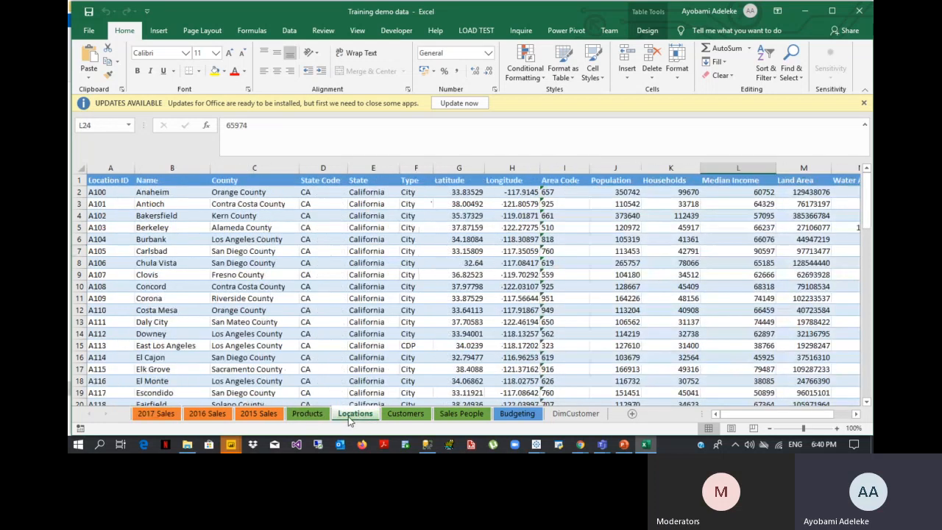
pyautogui.click(405, 414)
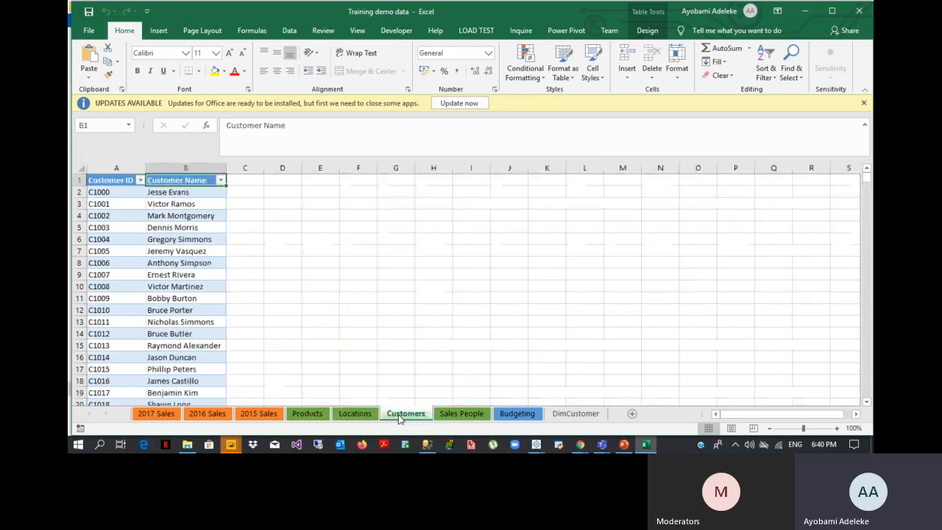
pyautogui.click(469, 416)
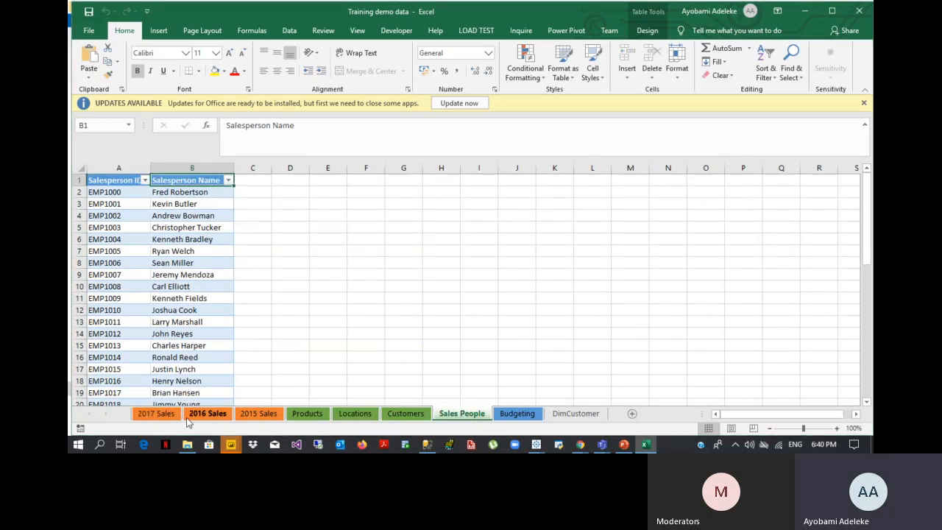
# - Switch to the untitled Power BI Desktop report, dismiss its start screen and connect to the Training demo data Excel workbook in the ETL 3 folder
pyautogui.hotkey('alt', 'Tab')
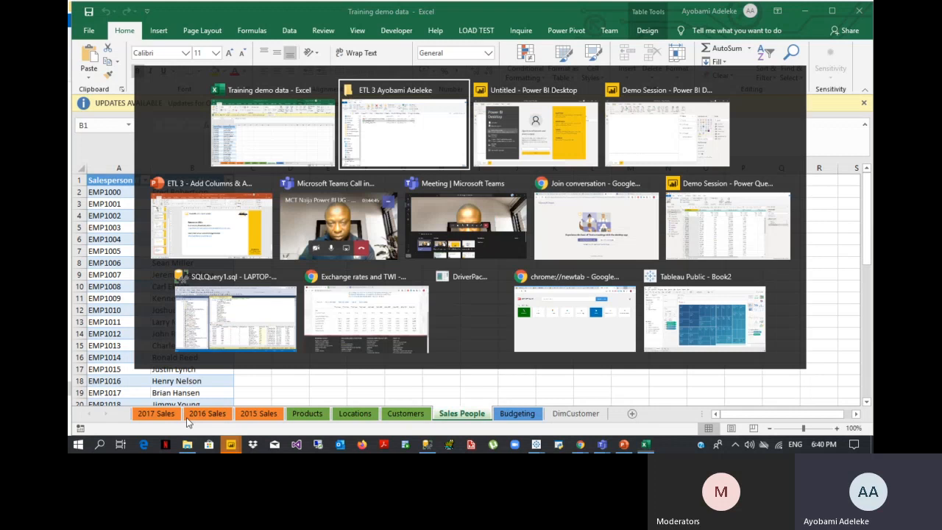
pyautogui.hotkey('alt', 'Tab')
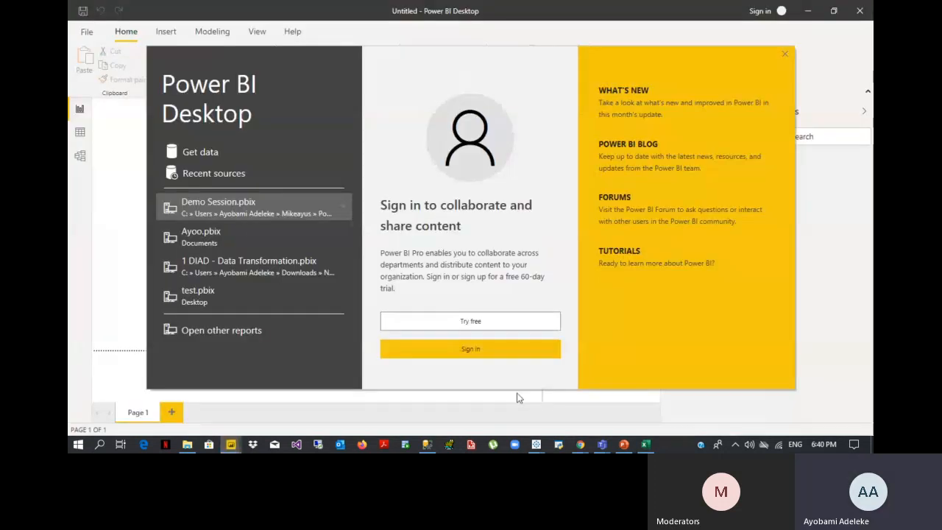
pyautogui.click(785, 54)
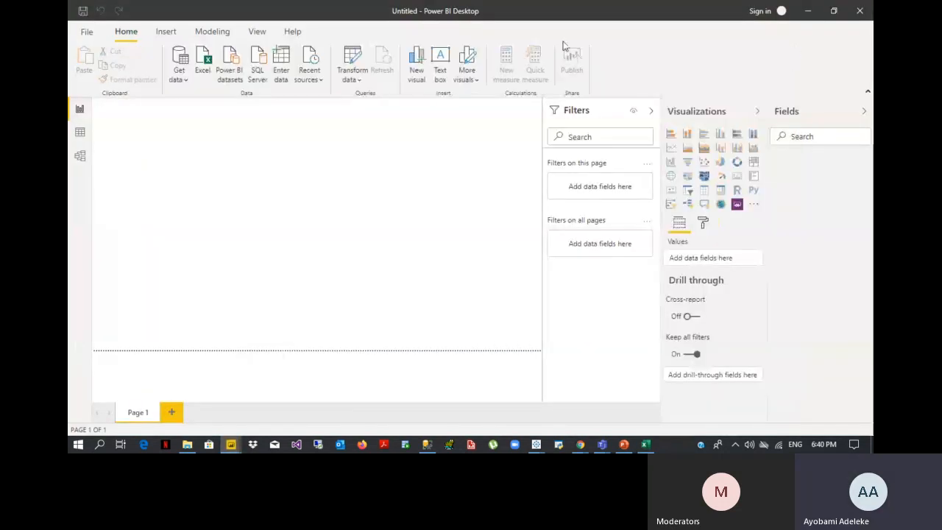
pyautogui.click(178, 79)
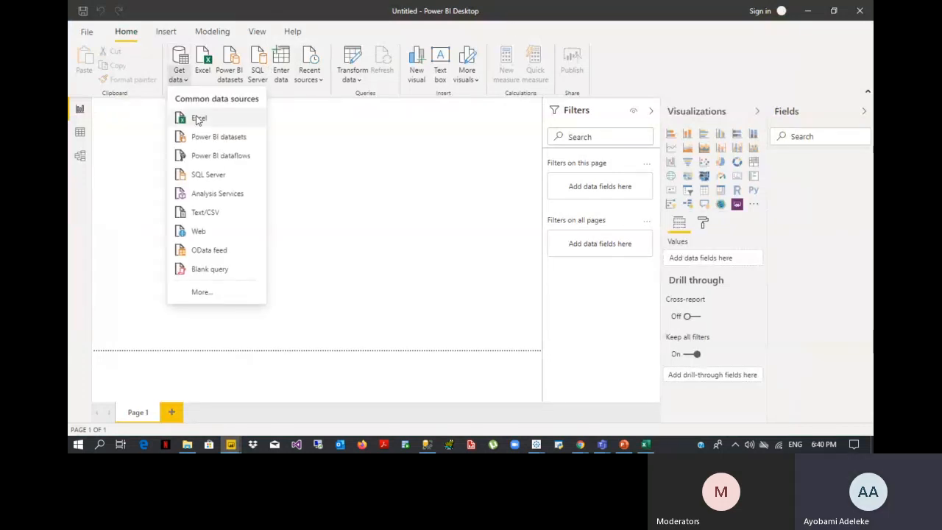
pyautogui.click(198, 119)
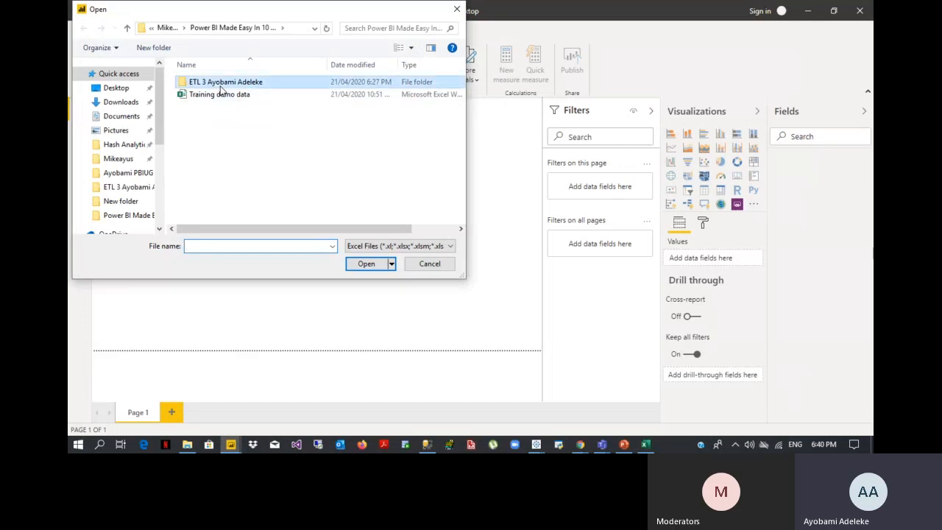
pyautogui.doubleClick(221, 84)
pyautogui.doubleClick(221, 83)
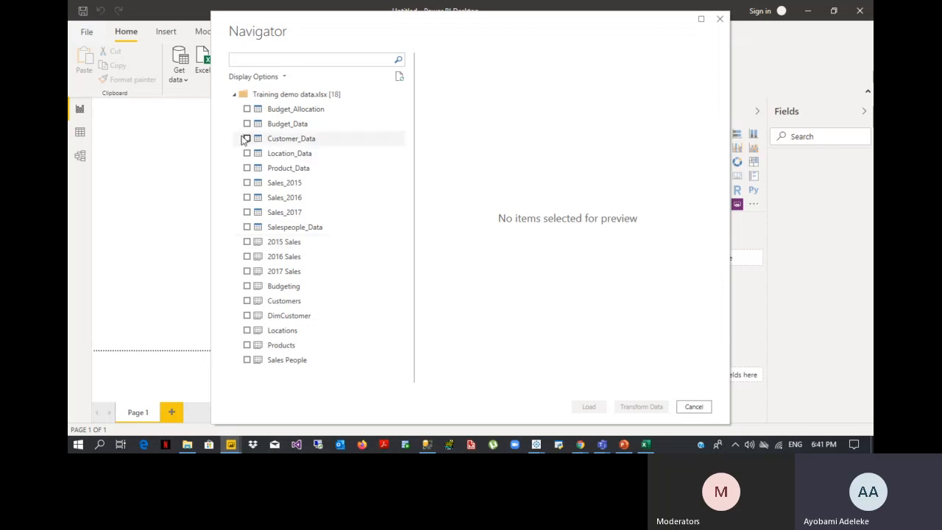
# - Select the Sales_2015, Sales_2016, Sales_2017, Salespeople_Data, Product_Data, Location_Data and Customer_Data tables and bring them into Power Query Editor for transformation
pyautogui.click(247, 183)
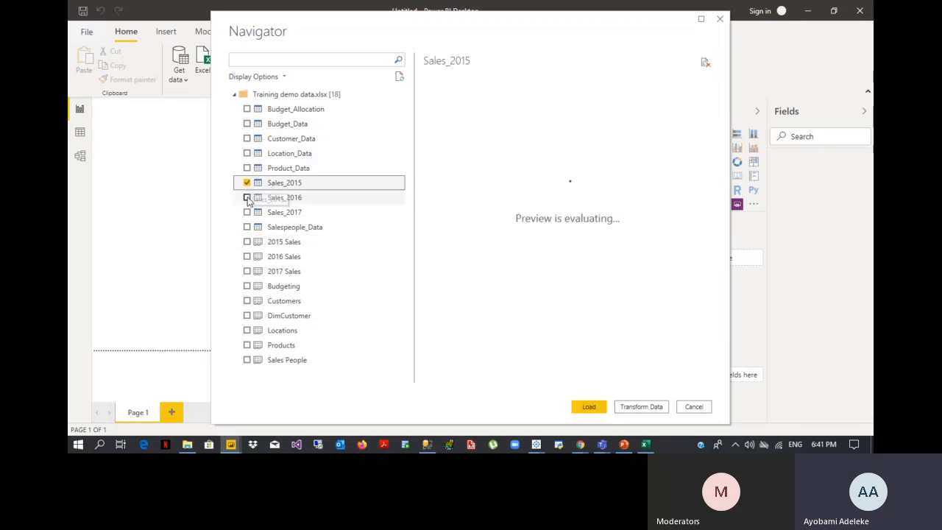
pyautogui.click(248, 197)
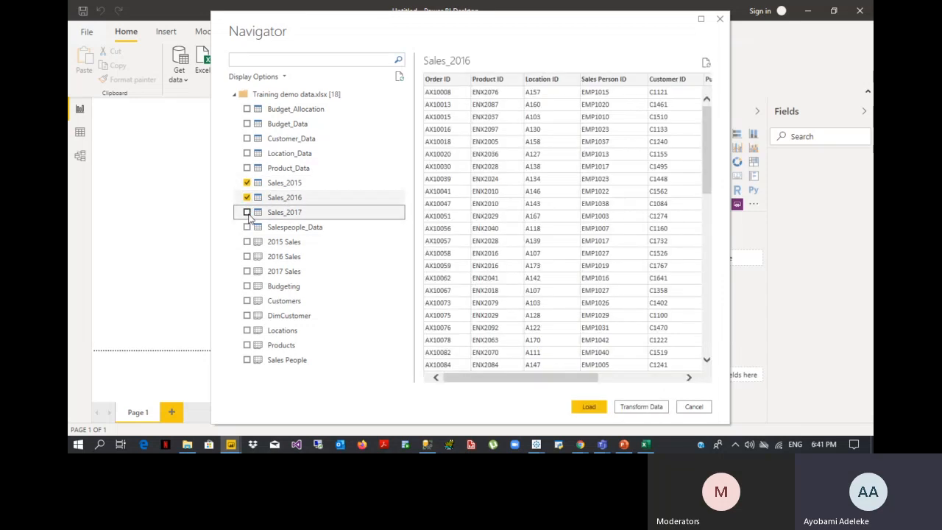
pyautogui.click(247, 212)
pyautogui.click(247, 227)
pyautogui.click(247, 168)
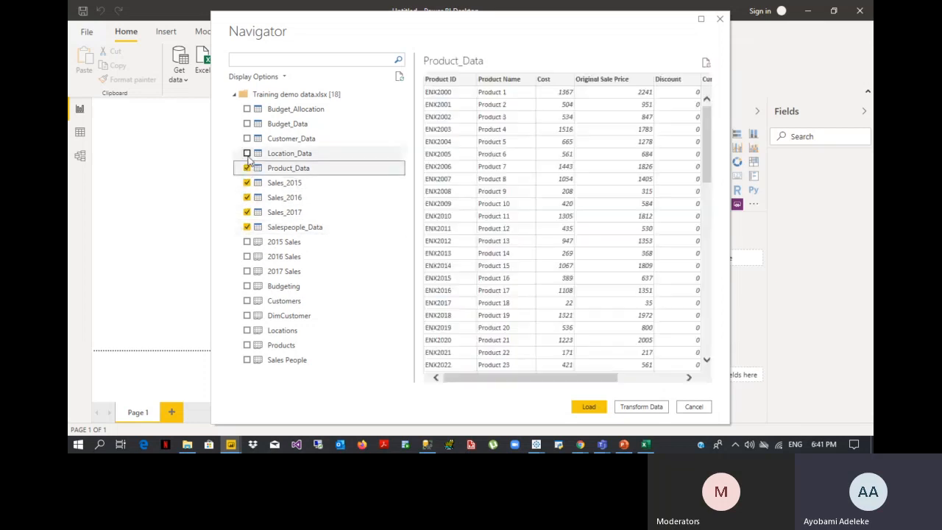
pyautogui.click(247, 153)
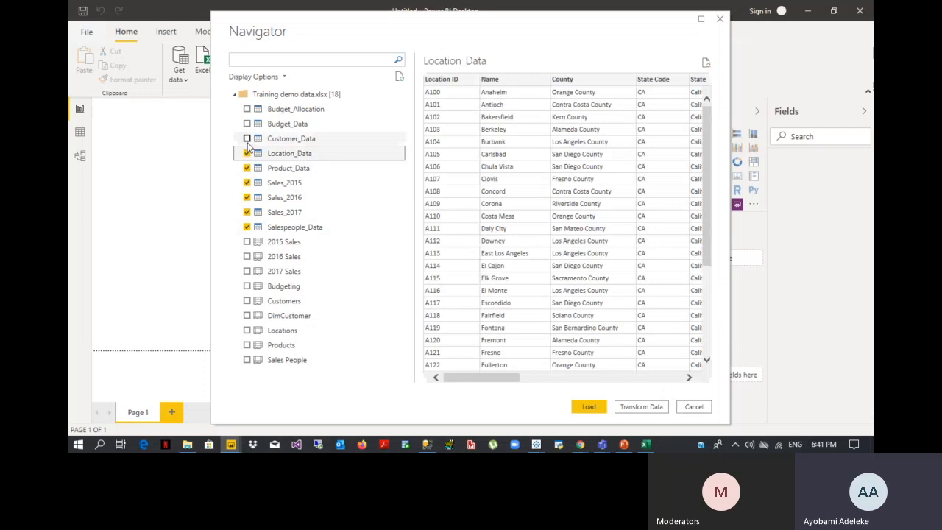
pyautogui.click(248, 139)
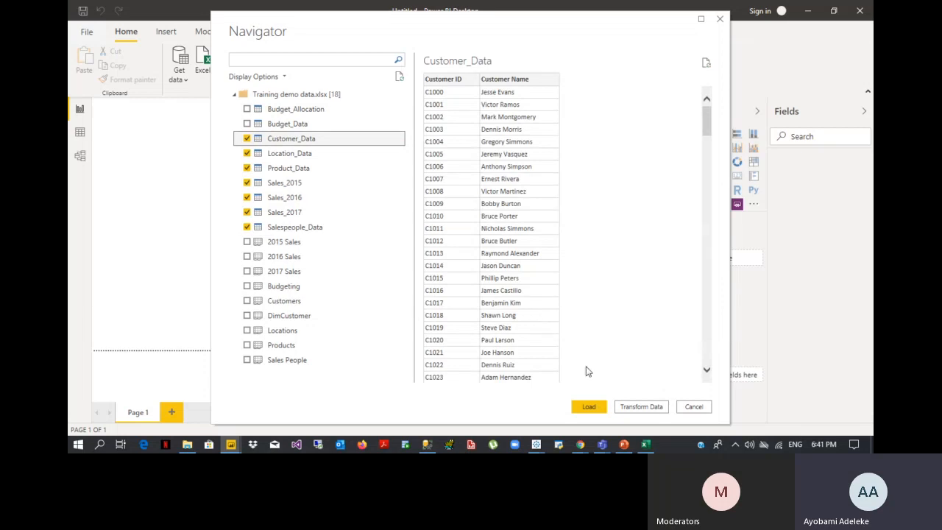
pyautogui.click(642, 408)
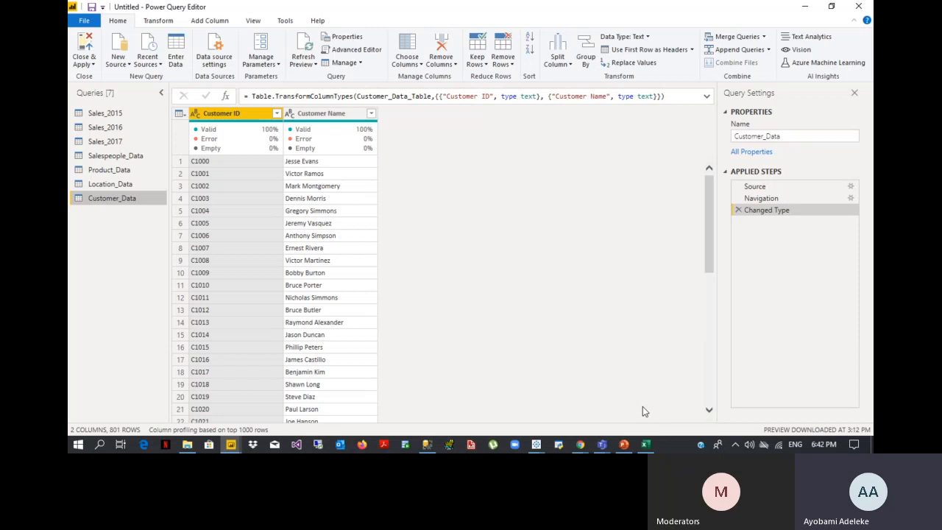
# - Duplicate the Sales_2015 query
pyautogui.click(106, 114)
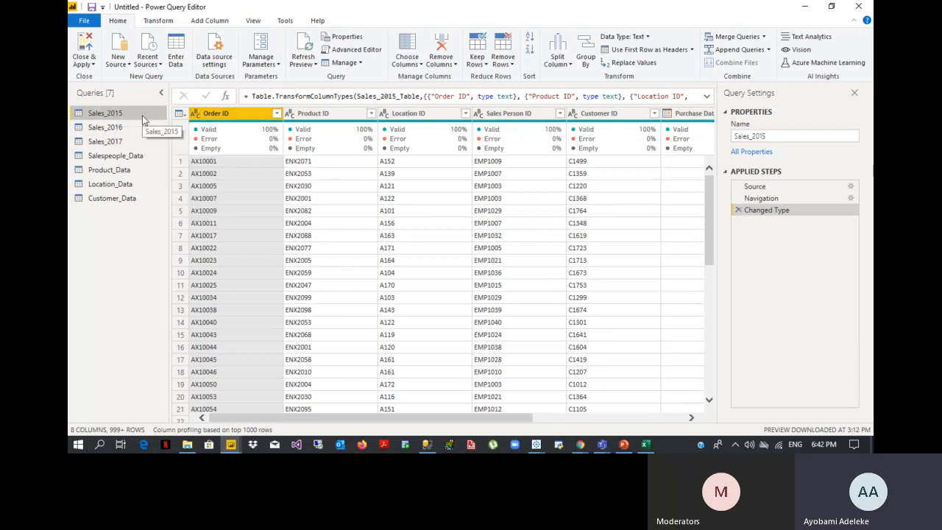
pyautogui.rightClick(112, 116)
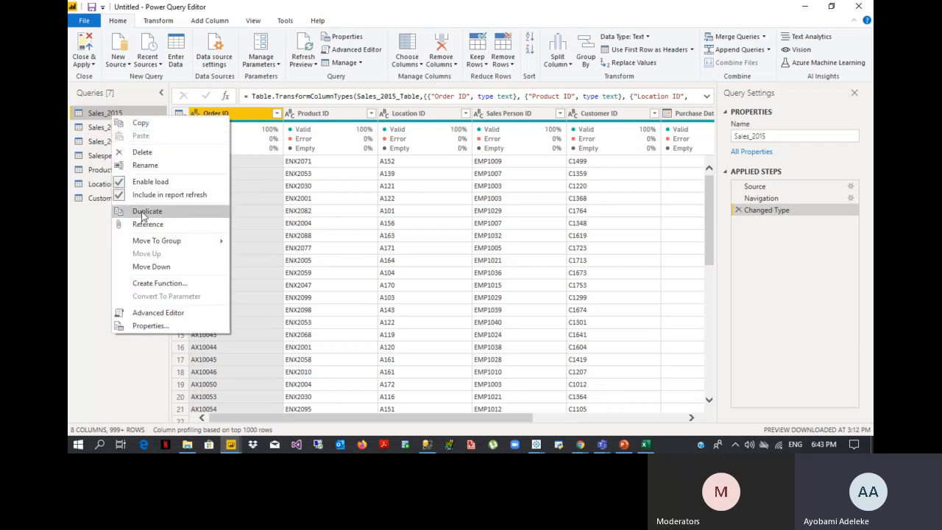
pyautogui.click(145, 211)
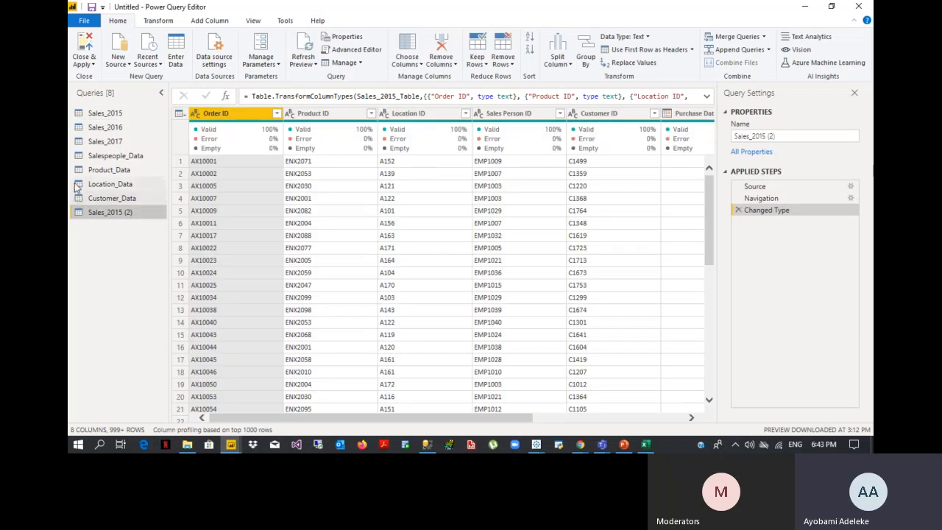
# - Duplicate the original Sales_2015 query a second time and delete that extra copy
pyautogui.click(97, 115)
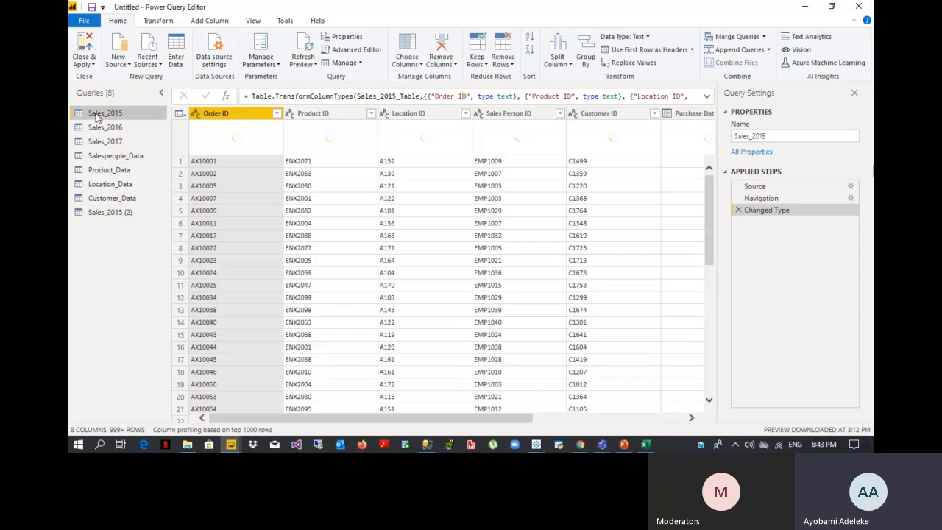
pyautogui.click(358, 65)
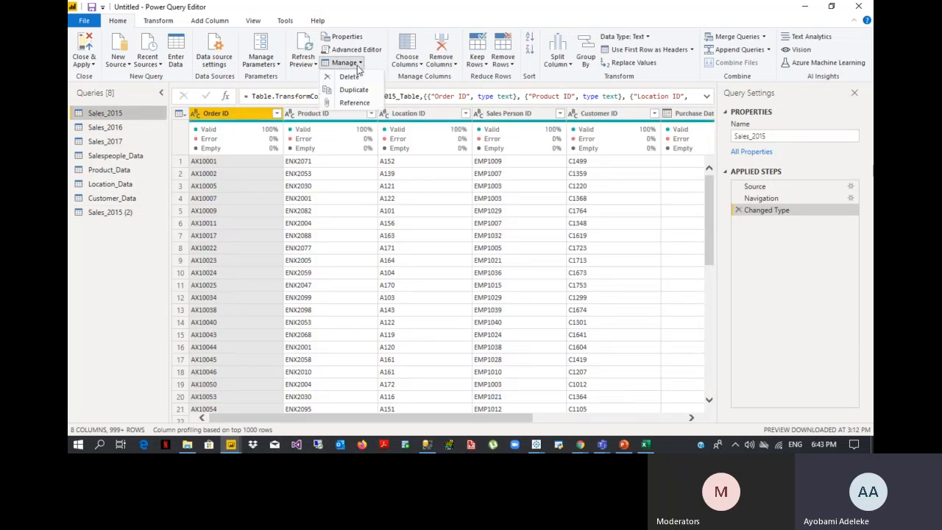
pyautogui.click(356, 90)
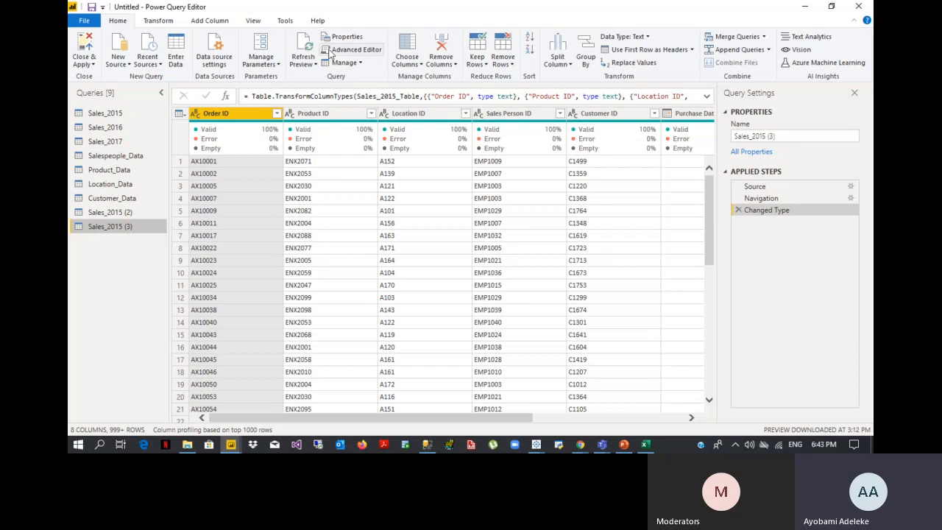
pyautogui.rightClick(145, 226)
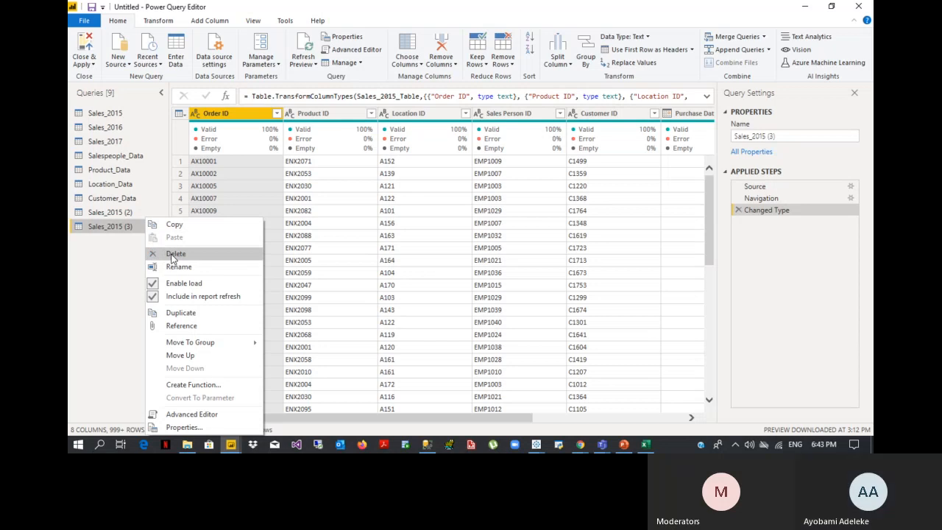
pyautogui.click(176, 254)
pyautogui.click(532, 243)
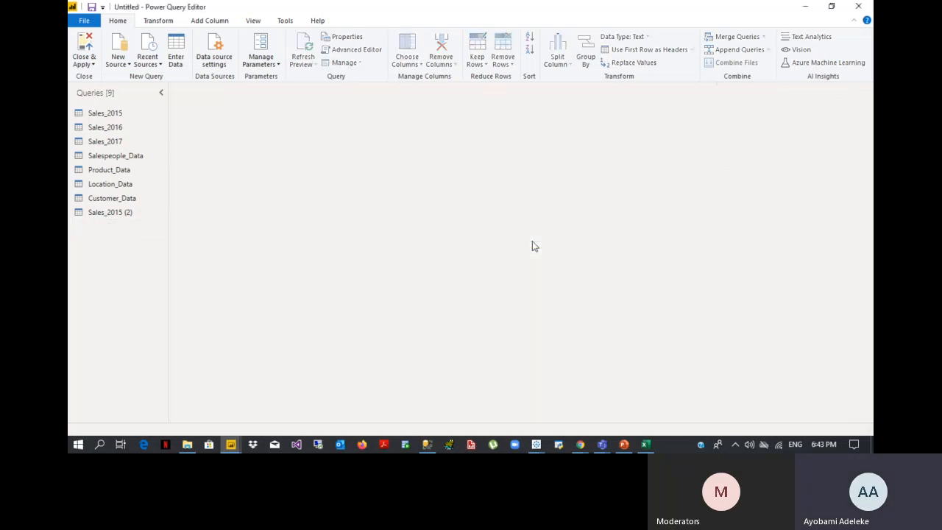
# - Append Sales_2016 and Sales_2017 to the duplicated Sales_2015 query, using the option for three or more tables
pyautogui.click(90, 215)
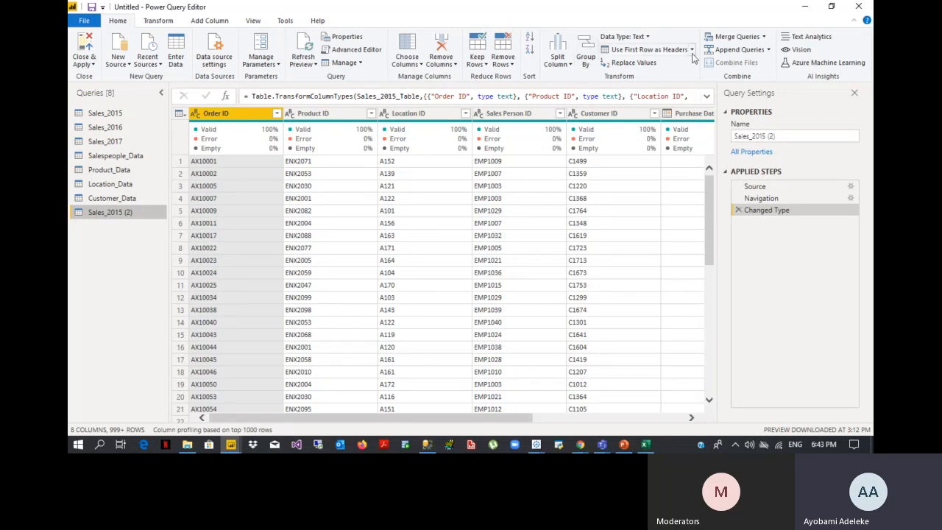
pyautogui.click(769, 52)
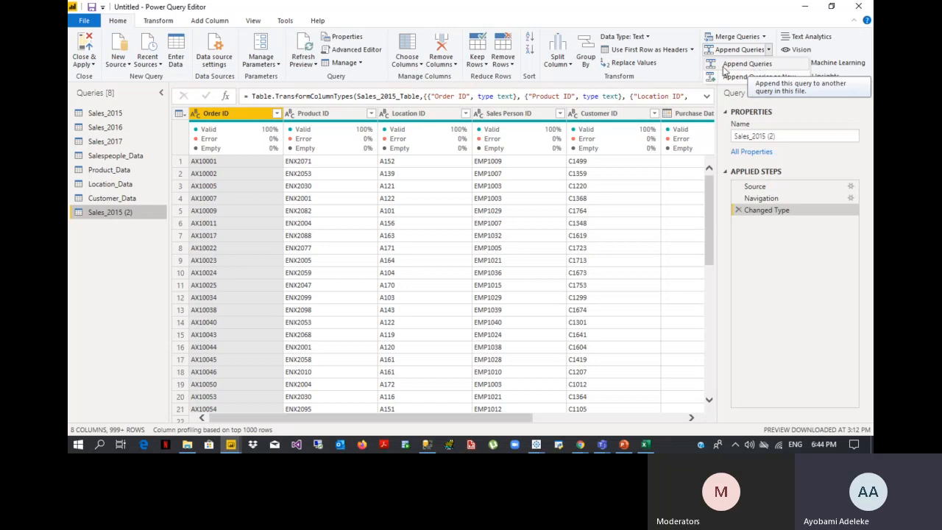
pyautogui.click(754, 66)
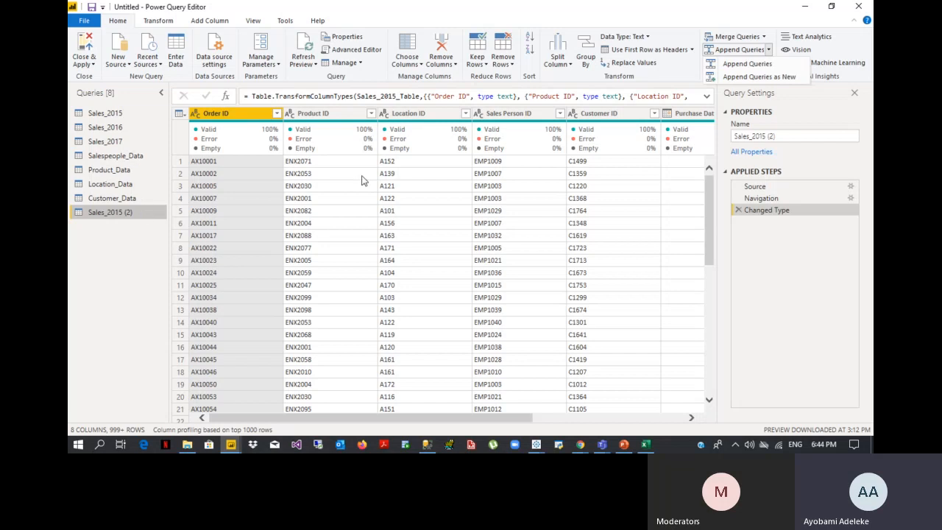
pyautogui.click(766, 77)
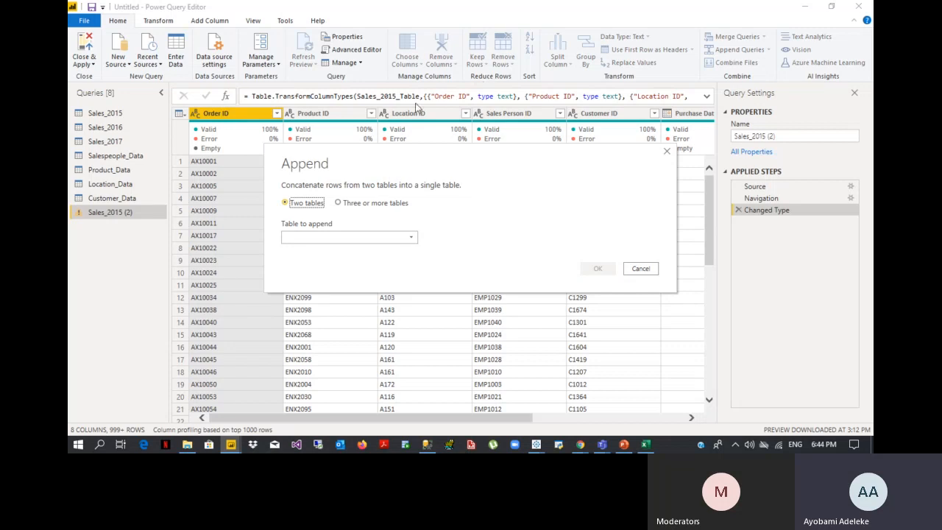
pyautogui.click(345, 203)
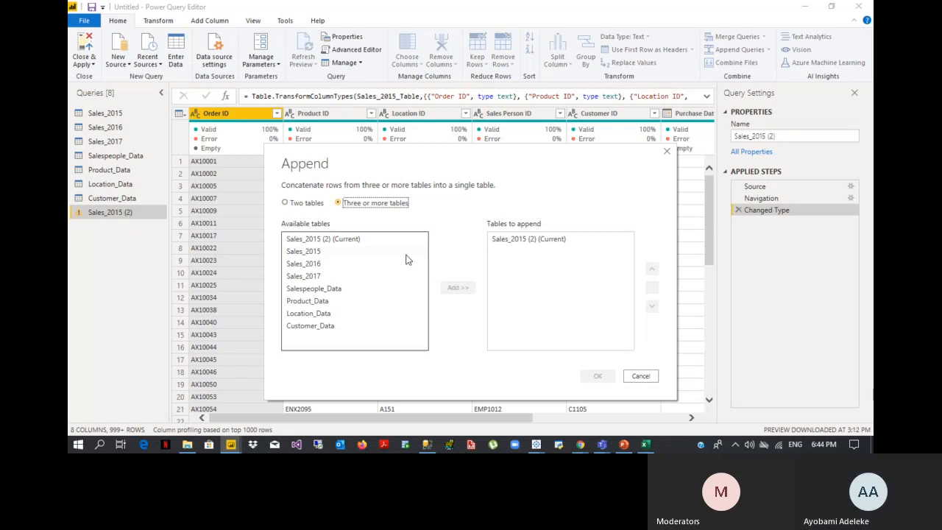
pyautogui.click(541, 240)
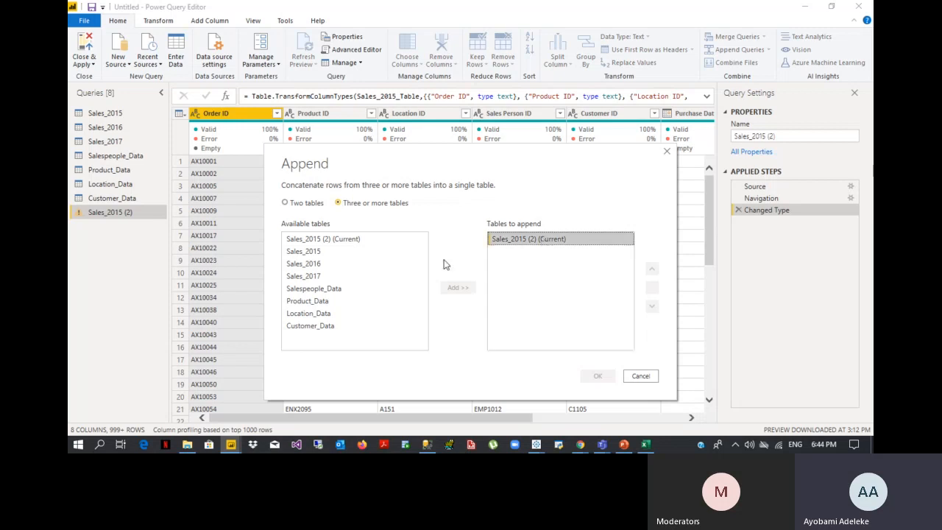
pyautogui.click(320, 265)
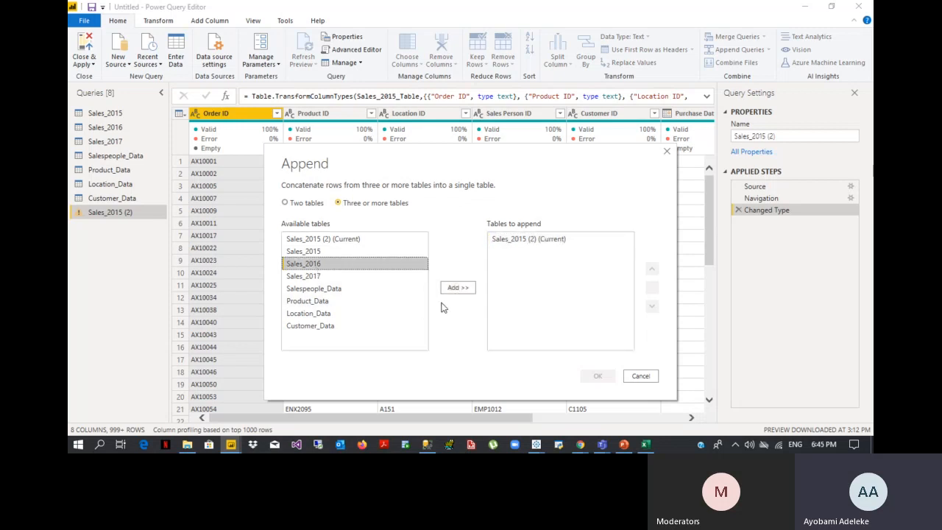
pyautogui.click(451, 289)
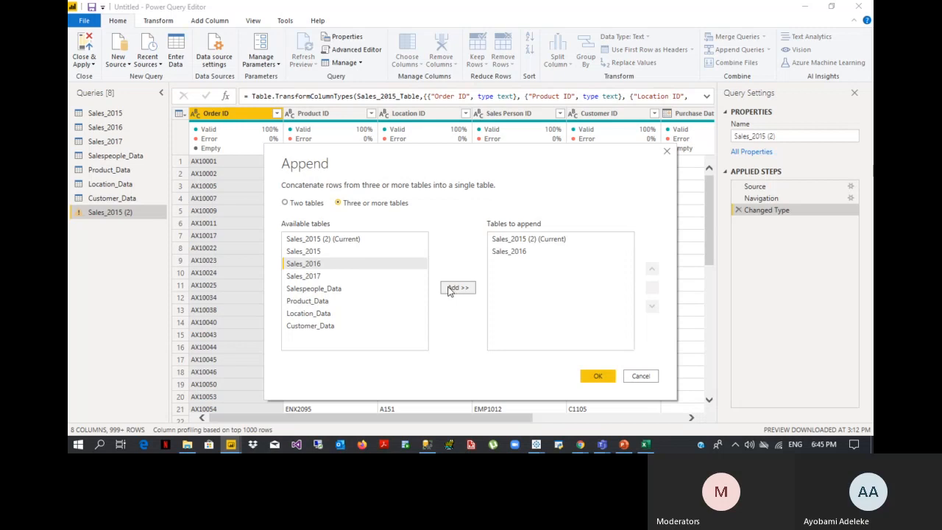
pyautogui.click(310, 276)
pyautogui.click(458, 287)
pyautogui.click(596, 377)
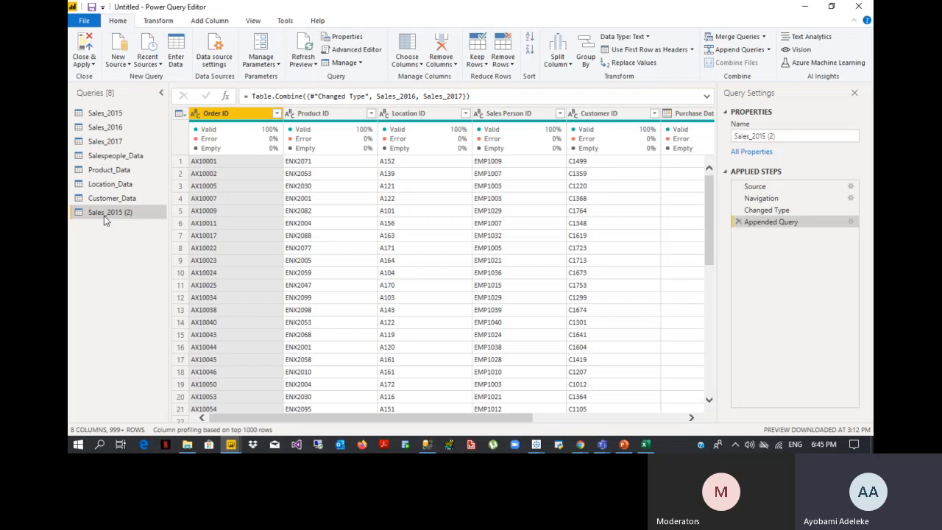
# - Rename the combined Sales_2015 (2) query to Sales
pyautogui.rightClick(104, 215)
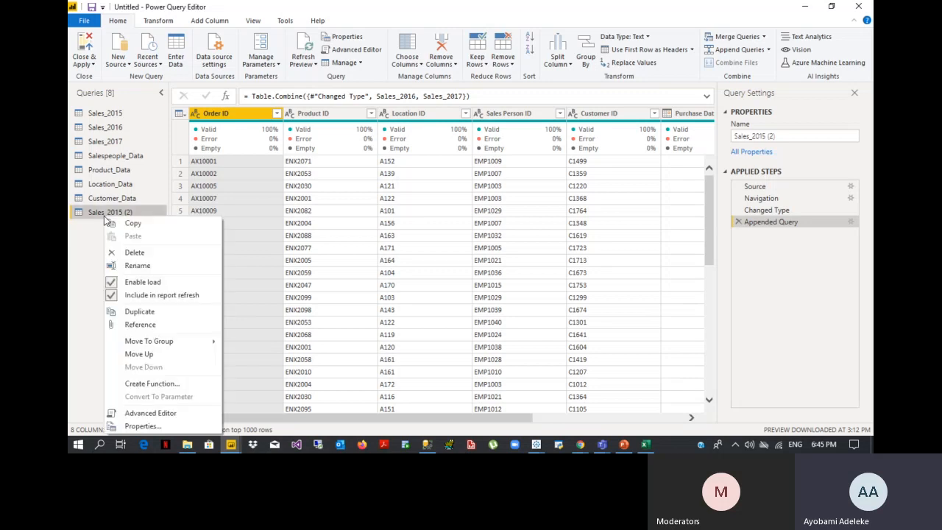
pyautogui.click(143, 267)
pyautogui.write('Sales')
pyautogui.click(143, 268)
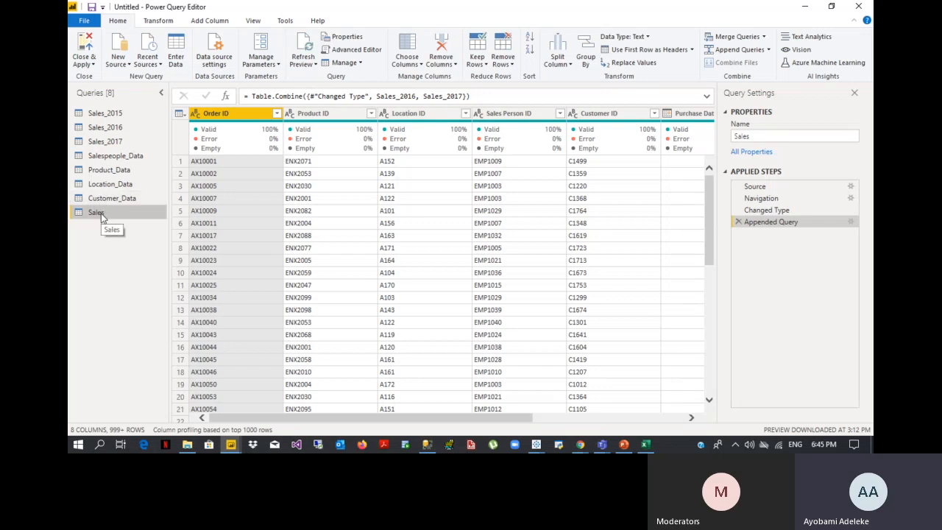
# - Disable loading for the Sales_2015, Sales_2016 and Sales_2017 queries
pyautogui.click(103, 112)
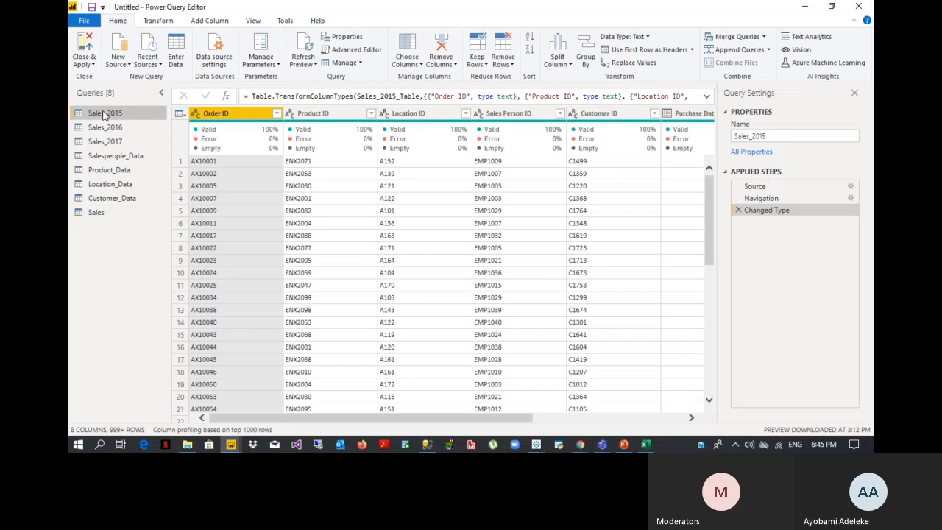
pyautogui.rightClick(104, 115)
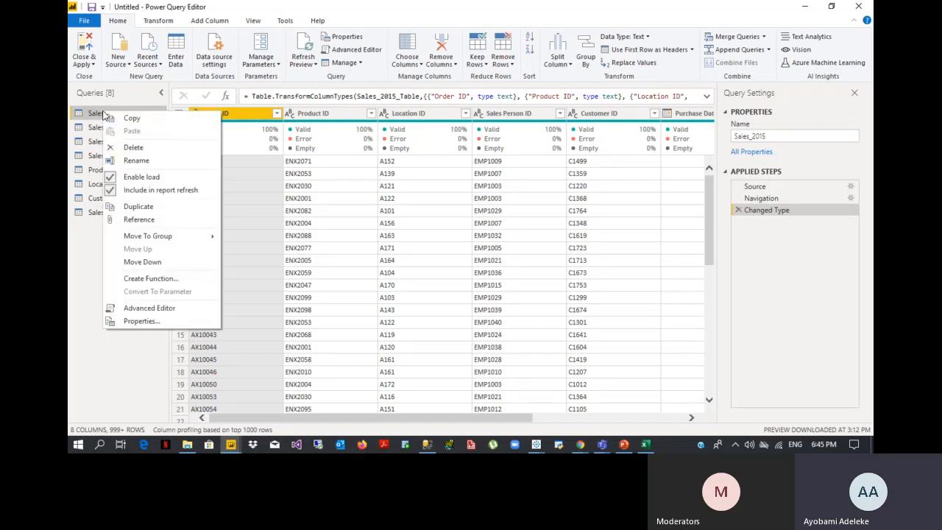
pyautogui.click(136, 179)
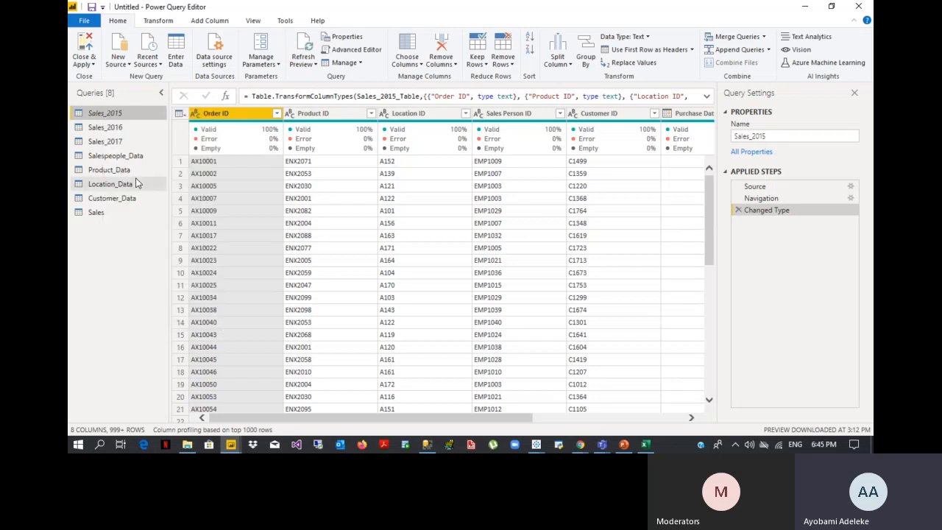
pyautogui.click(95, 129)
pyautogui.rightClick(95, 130)
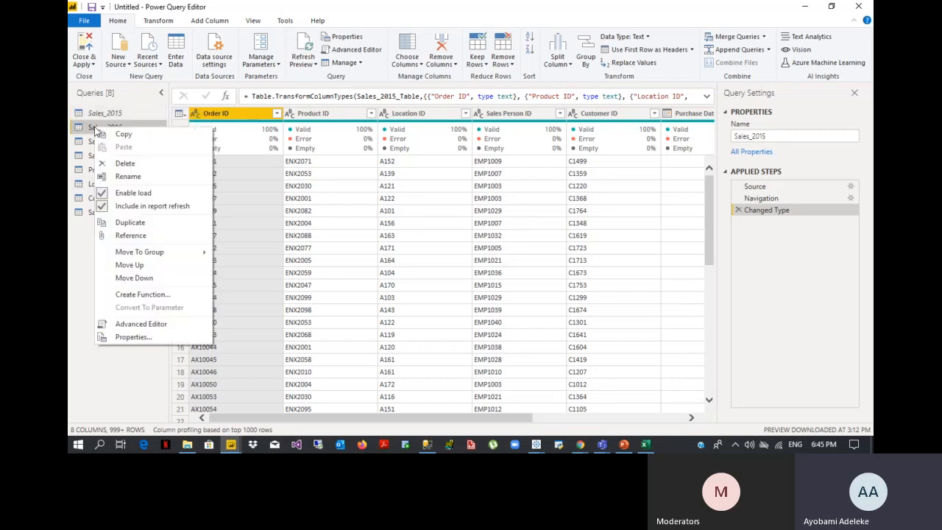
pyautogui.click(138, 189)
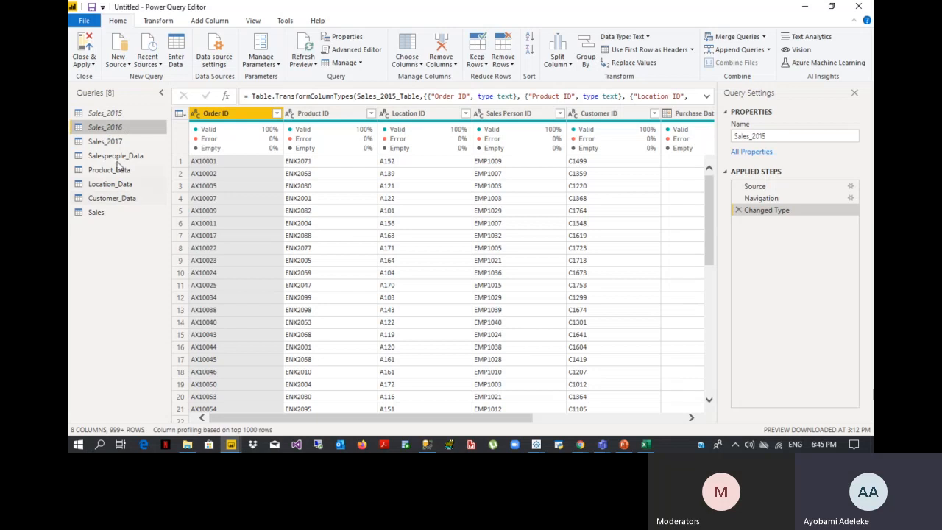
pyautogui.rightClick(104, 144)
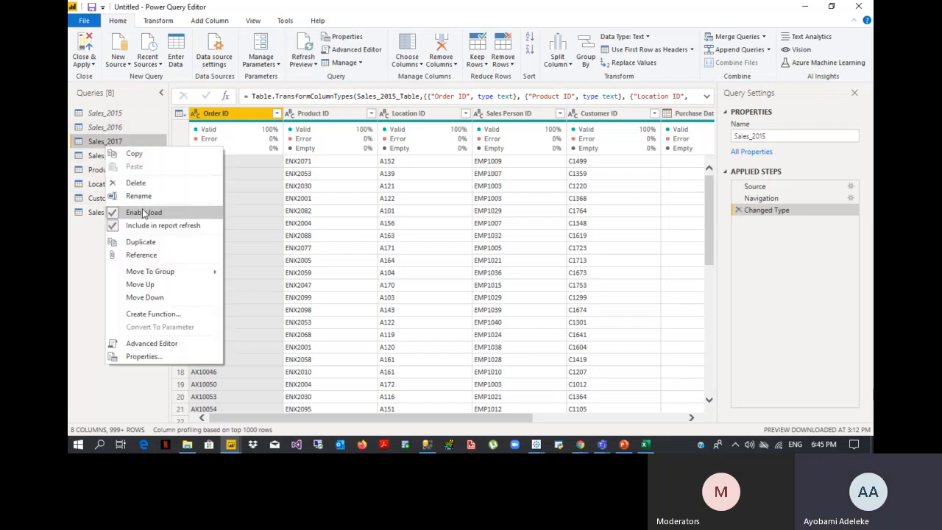
pyautogui.click(142, 212)
pyautogui.rightClick(102, 114)
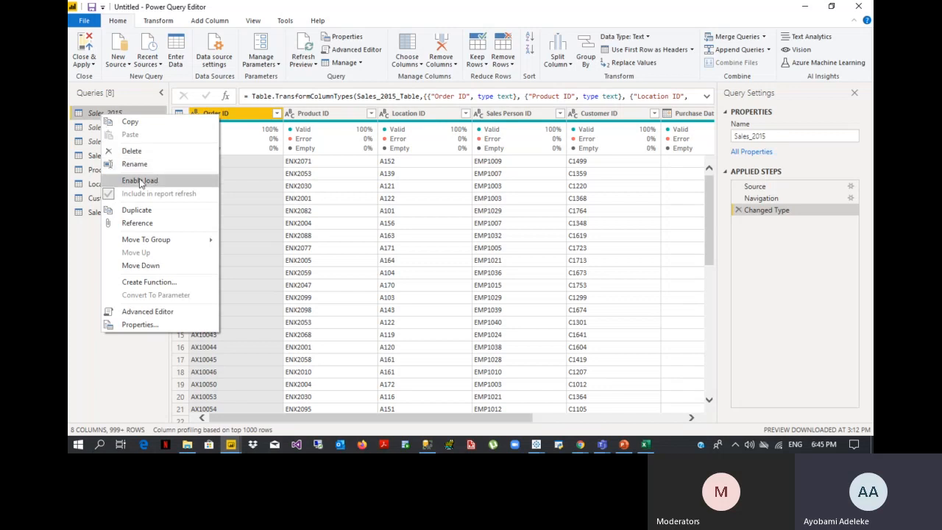
pyautogui.click(93, 261)
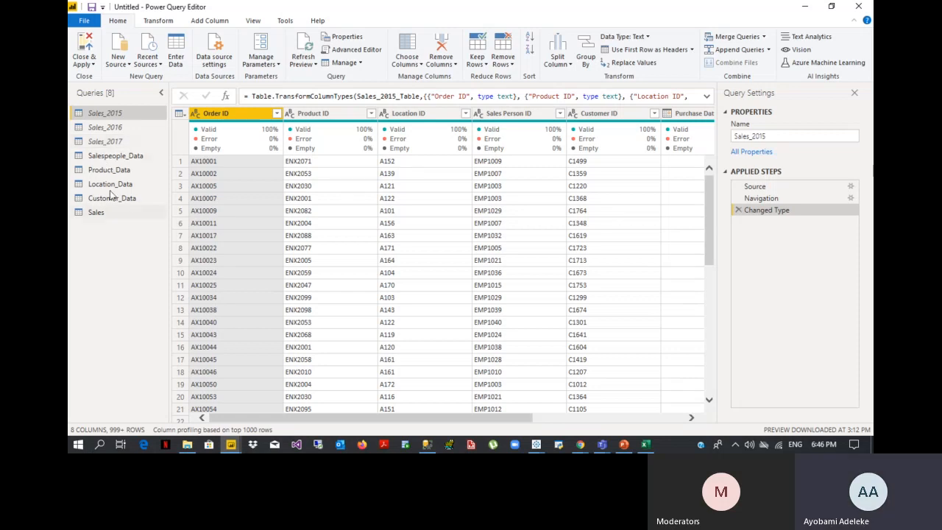
# - Move the Sales_2015 query into a new query group named Staging Queries
pyautogui.rightClick(96, 115)
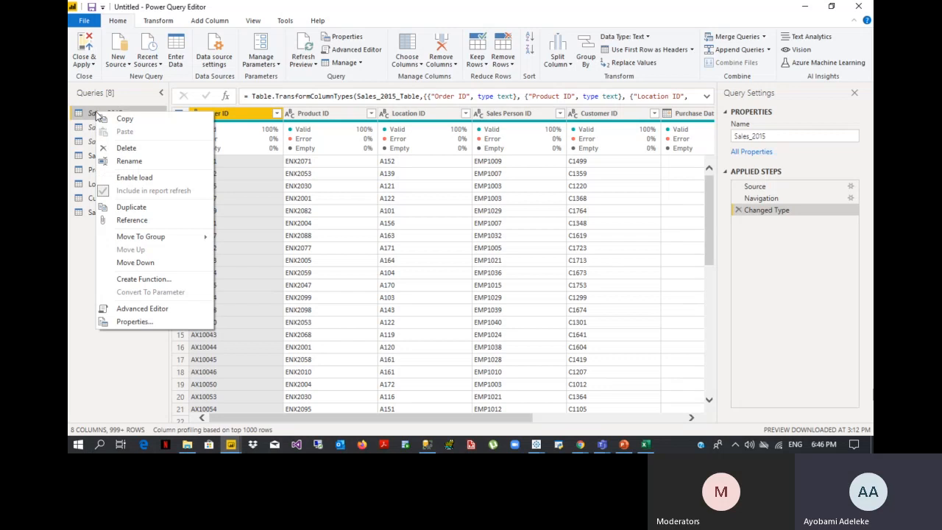
pyautogui.moveTo(150, 241)
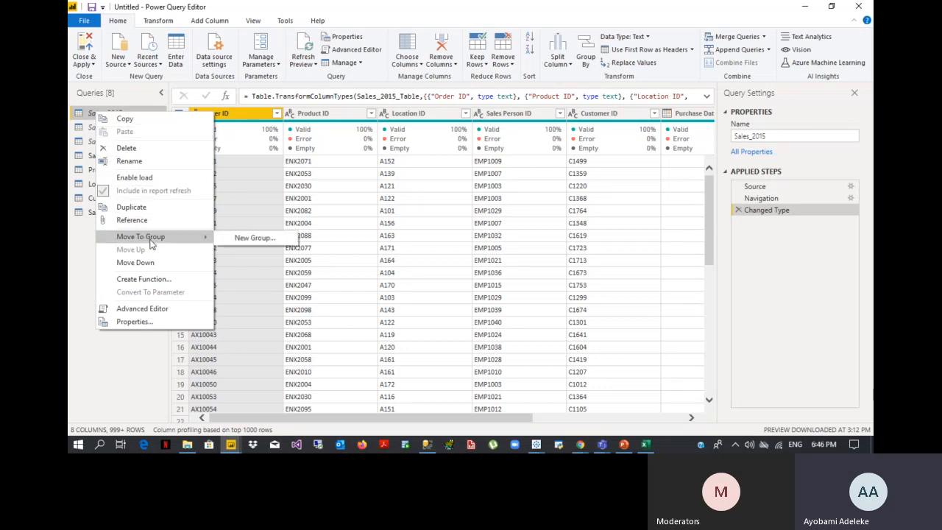
pyautogui.click(250, 239)
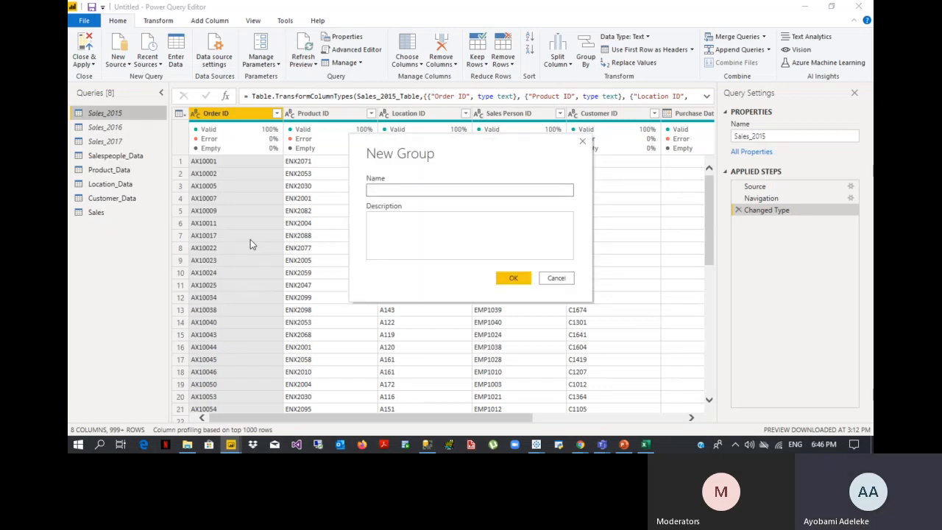
pyautogui.write('Staging Q')
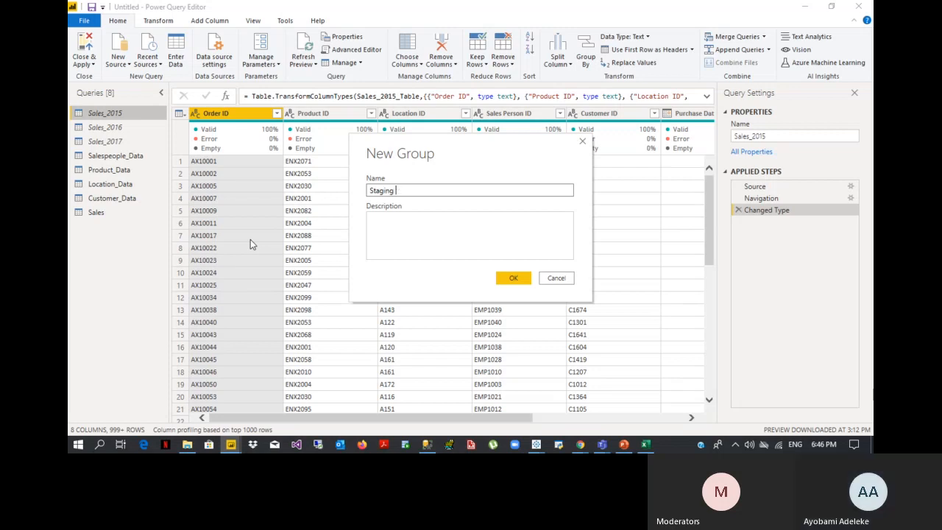
pyautogui.write('ueries')
pyautogui.click(511, 274)
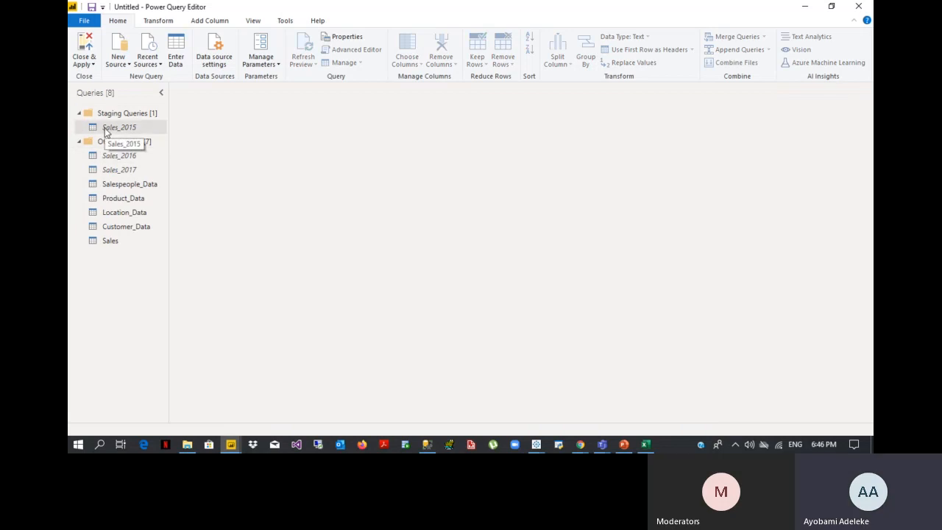
# - Move the Sales_2016 and Sales_2017 queries into the Staging Queries group
pyautogui.rightClick(140, 153)
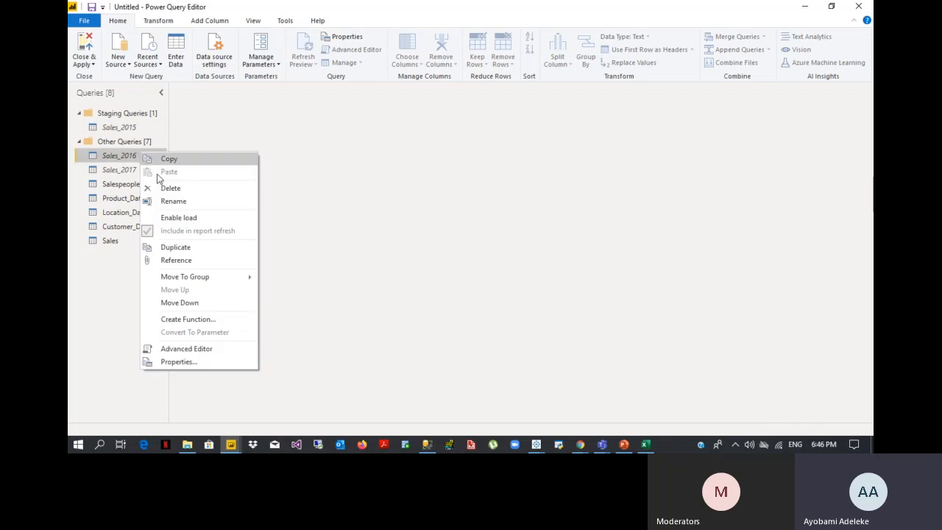
pyautogui.moveTo(217, 278)
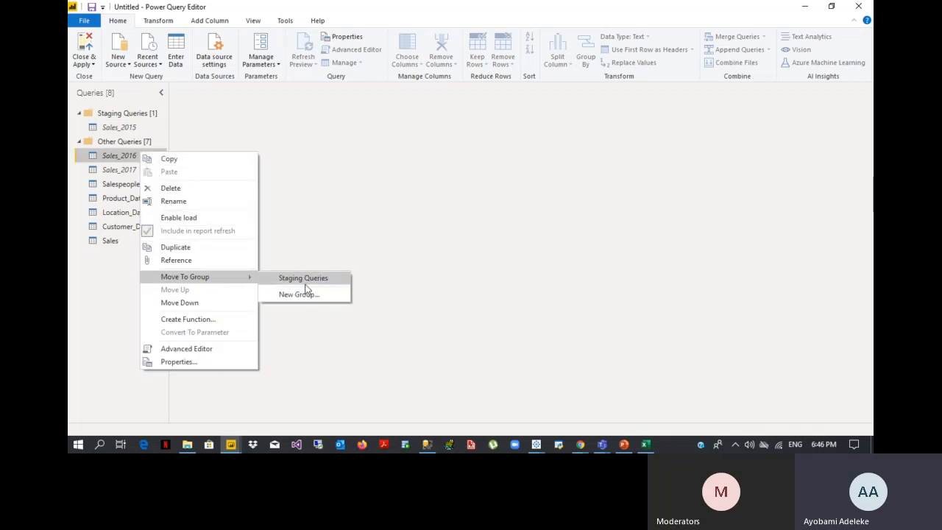
pyautogui.click(304, 279)
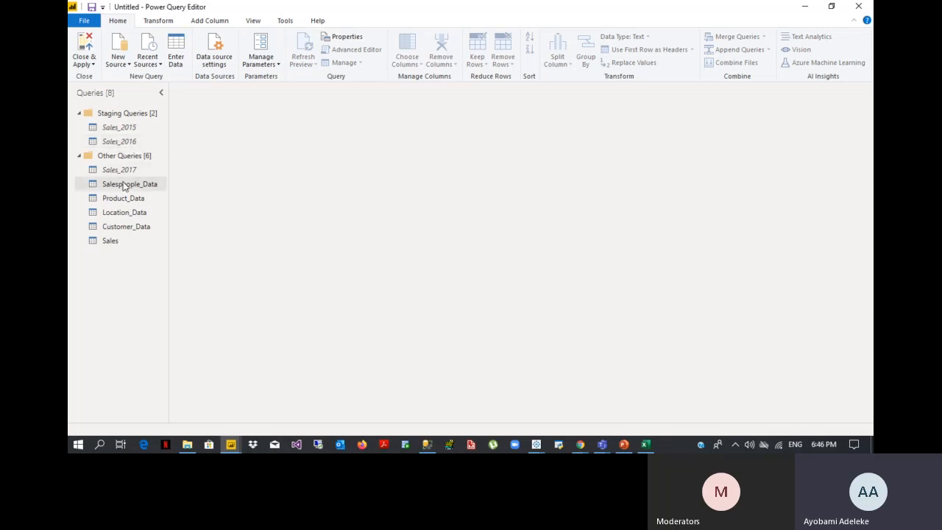
pyautogui.click(118, 170)
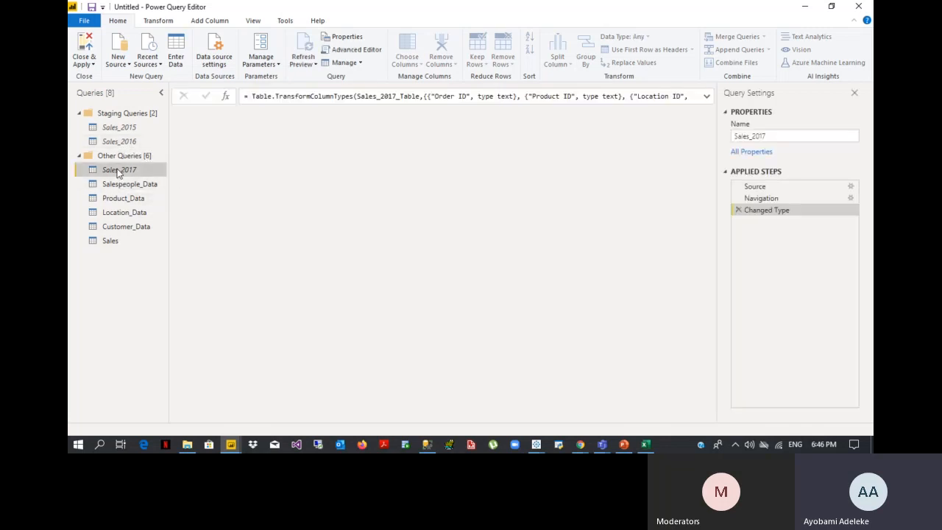
pyautogui.moveTo(118, 171); pyautogui.dragTo(116, 153)
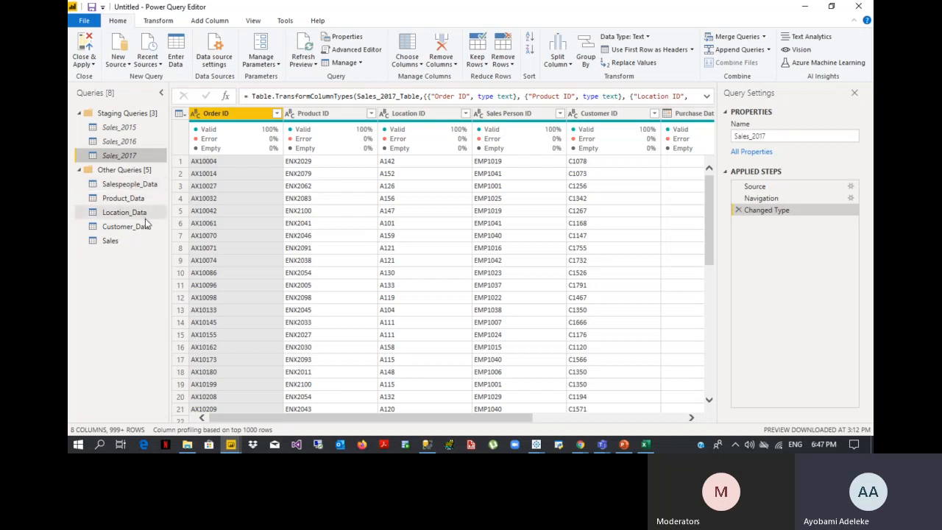
# - Move the Product_Data query into a new query group named Data Model
pyautogui.click(155, 198)
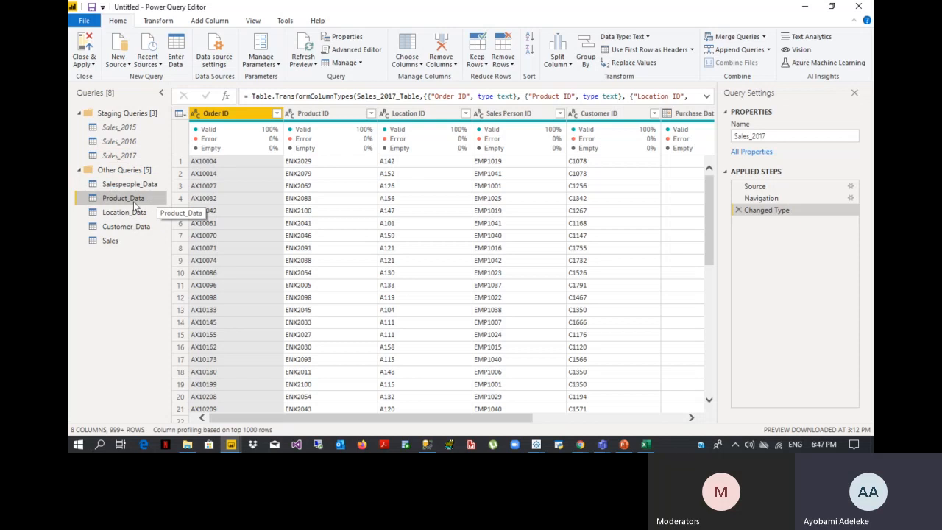
pyautogui.rightClick(133, 202)
pyautogui.moveTo(185, 326)
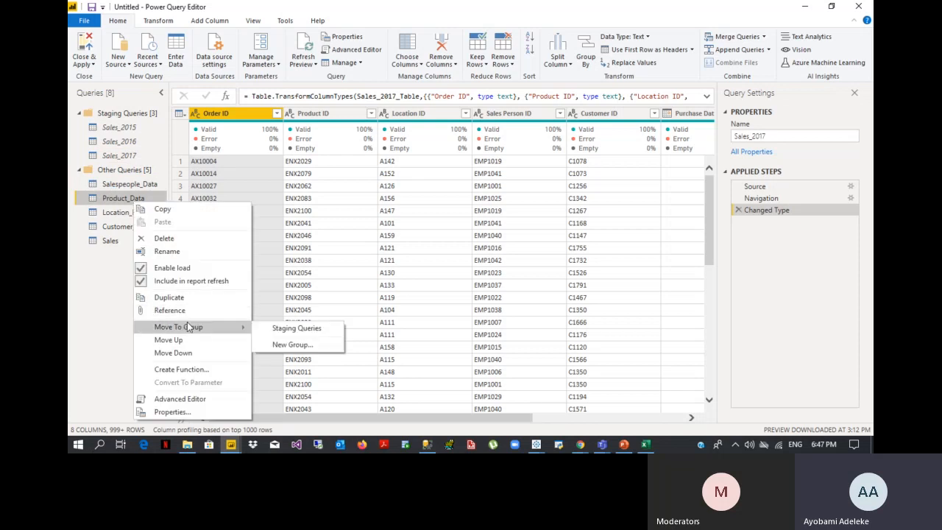
pyautogui.click(293, 344)
pyautogui.write('D')
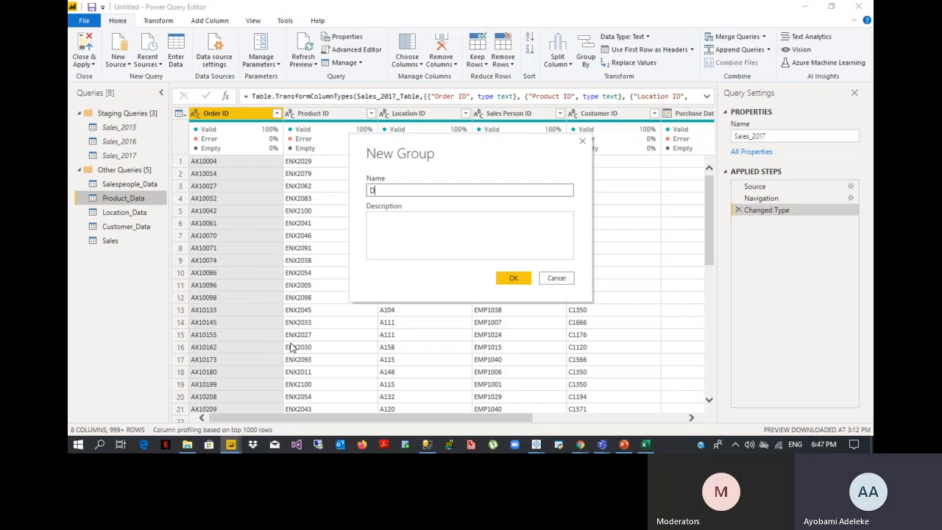
pyautogui.write('ata Model')
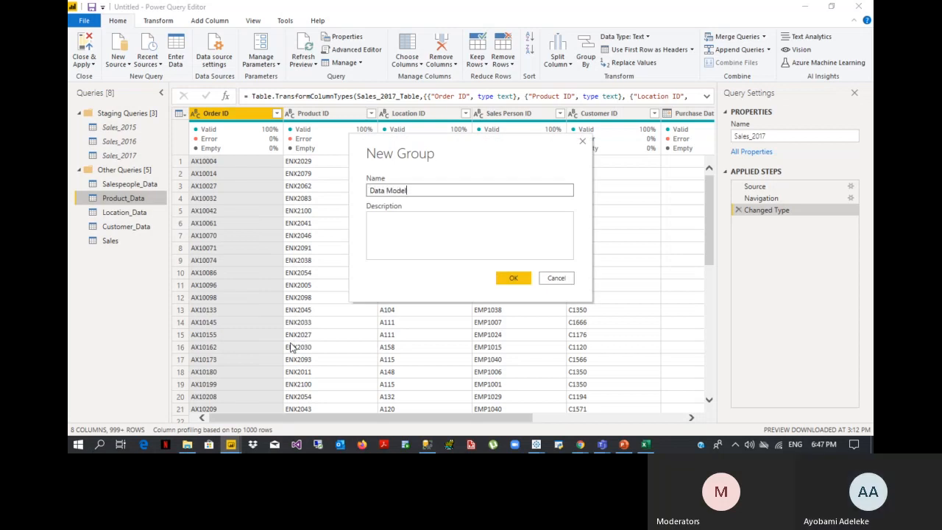
pyautogui.click(519, 278)
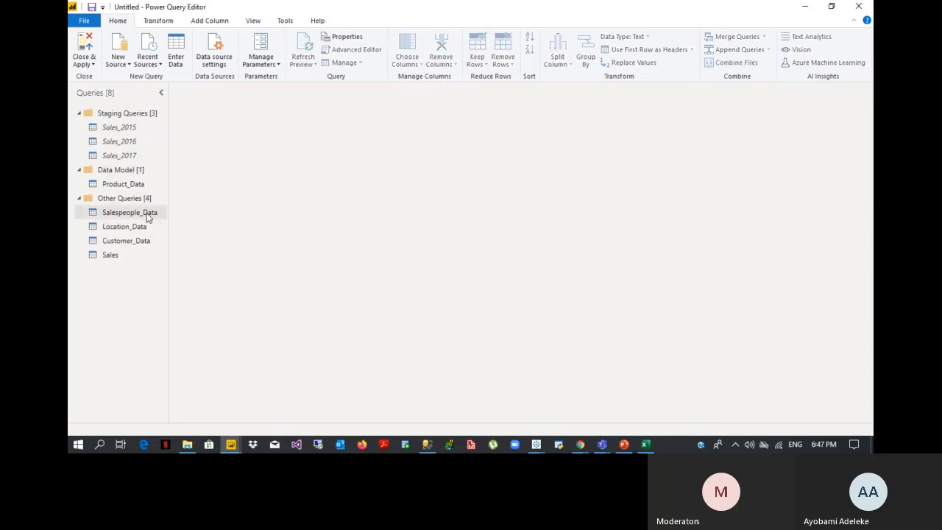
# - Move the Salespeople_Data, Location_Data, Customer_Data and Sales queries into the Data Model group
pyautogui.moveTo(133, 216); pyautogui.dragTo(129, 198)
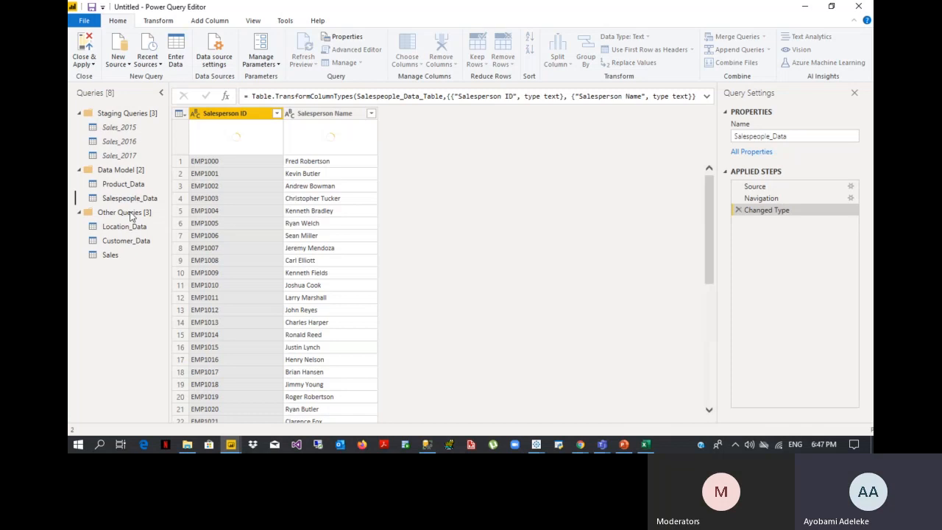
pyautogui.moveTo(130, 230)
pyautogui.mouseDown()
pyautogui.moveTo(125, 195)
pyautogui.moveTo(126, 237)
pyautogui.moveTo(125, 222)
pyautogui.mouseUp()
pyautogui.moveTo(116, 255); pyautogui.dragTo(120, 232)
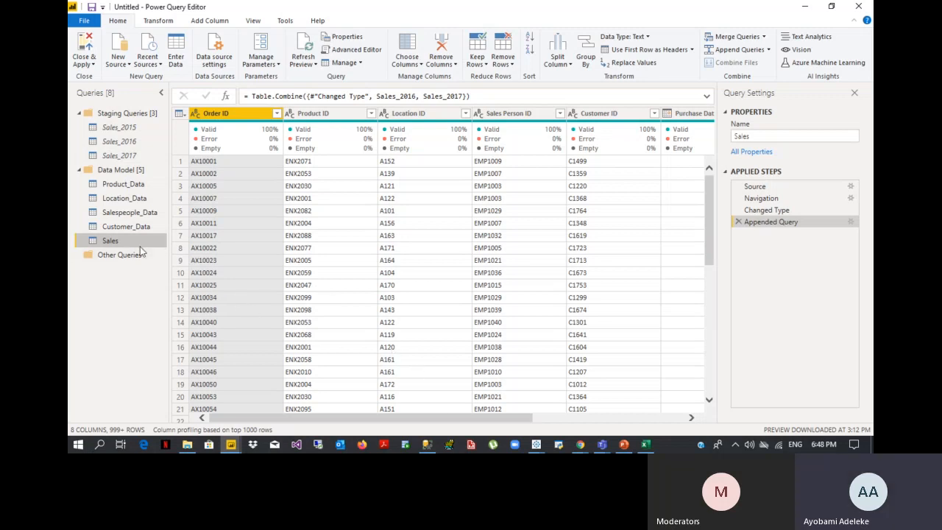
pyautogui.click(425, 447)
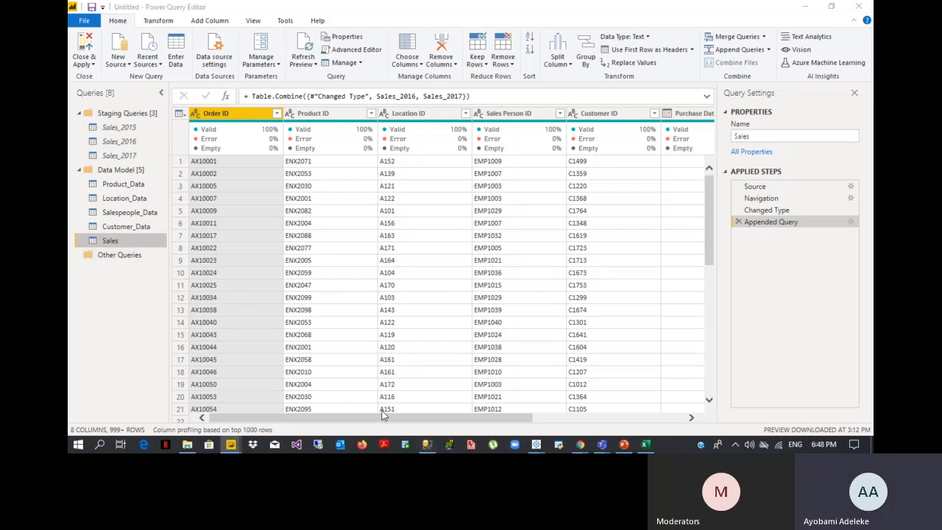
pyautogui.moveTo(384, 416); pyautogui.dragTo(287, 425)
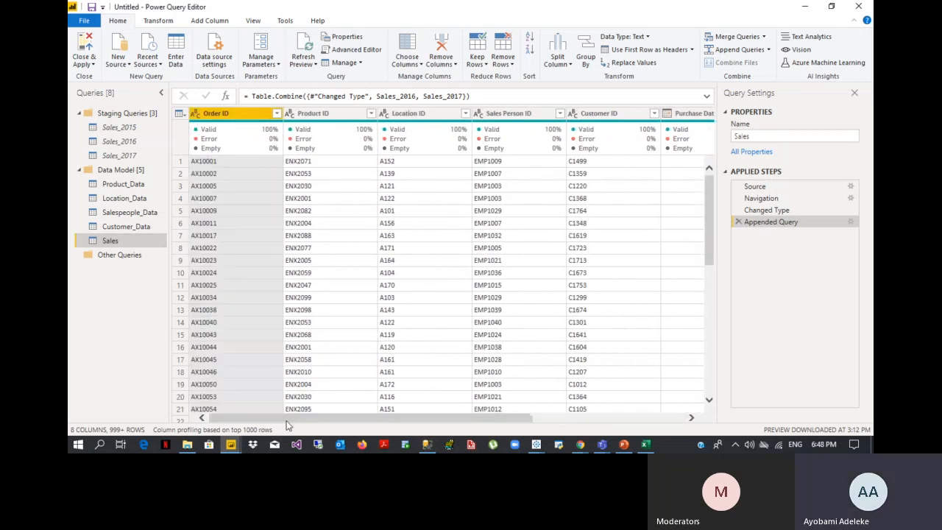
pyautogui.click(206, 20)
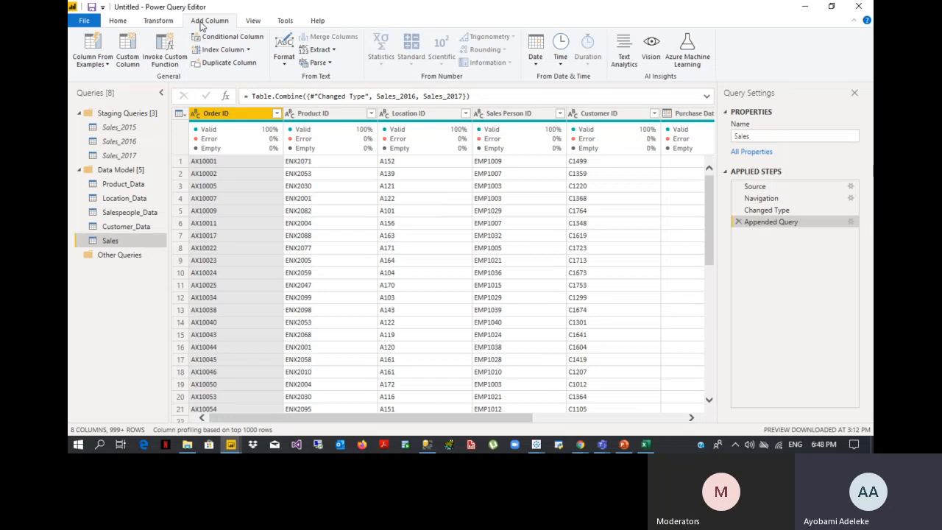
pyautogui.click(136, 46)
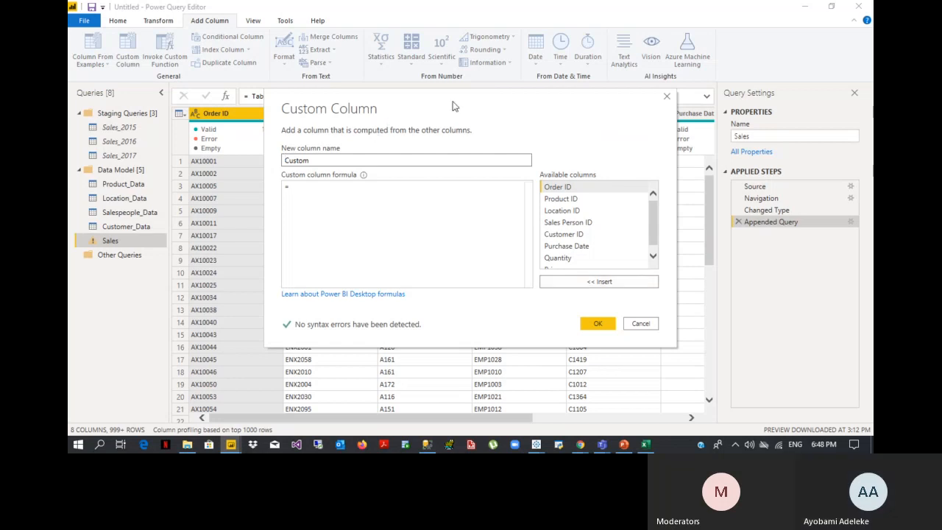
pyautogui.click(632, 328)
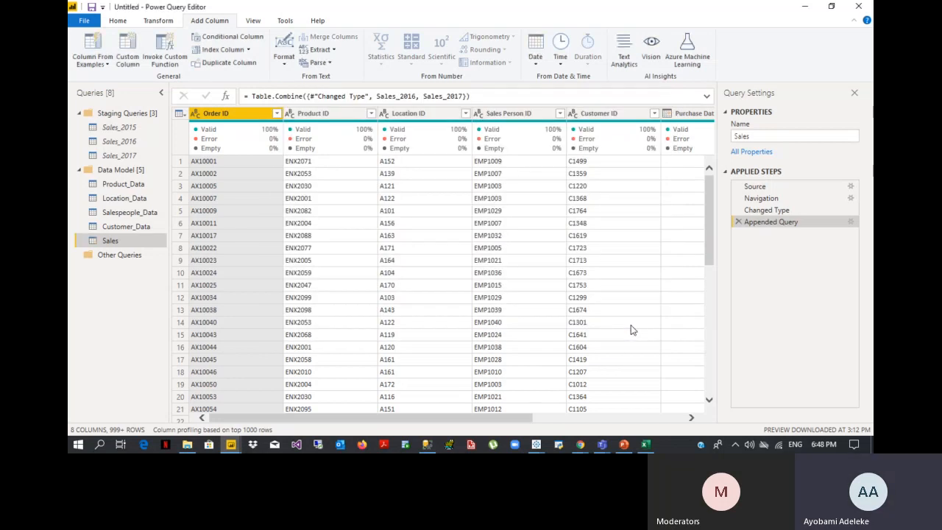
pyautogui.moveTo(522, 417)
pyautogui.mouseDown()
pyautogui.moveTo(608, 423)
pyautogui.moveTo(509, 427)
pyautogui.mouseUp()
# - Add a custom column to the Sales query with the formula [Order ID][Product ID]
pyautogui.click(128, 49)
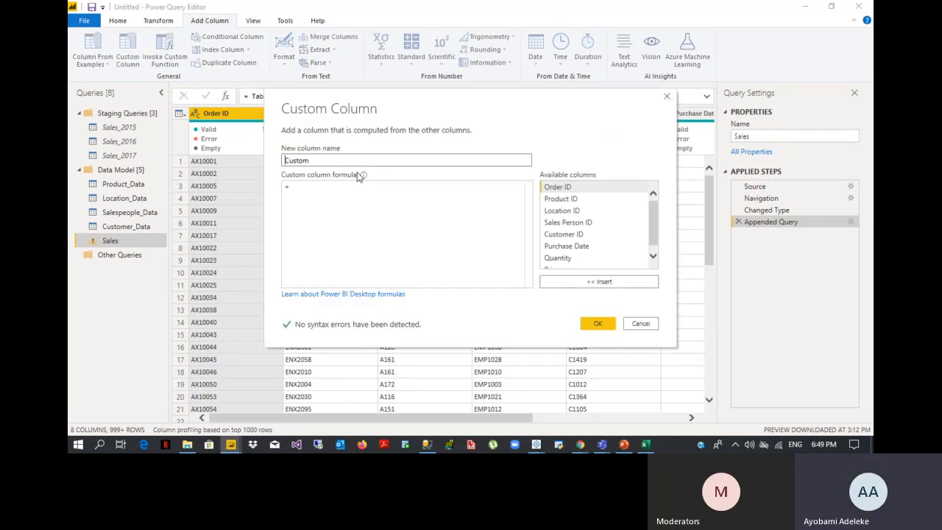
pyautogui.click(571, 191)
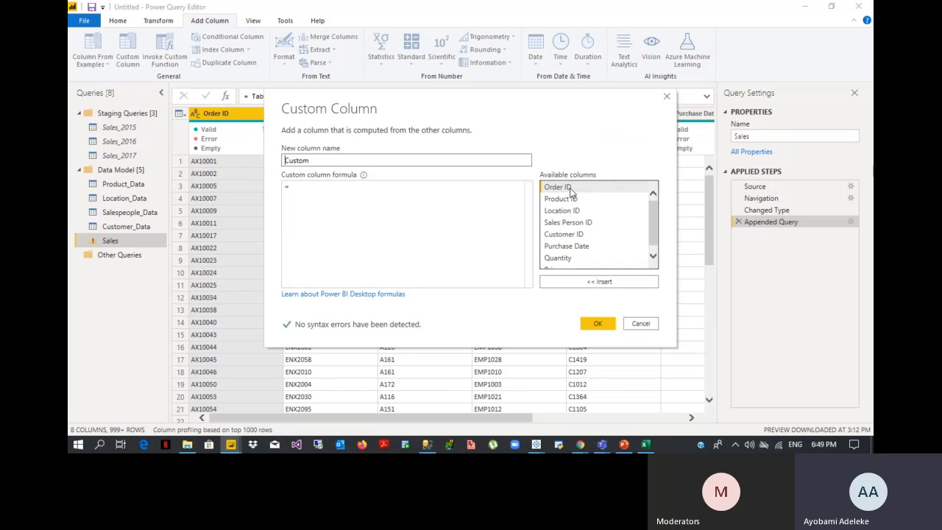
pyautogui.click(585, 281)
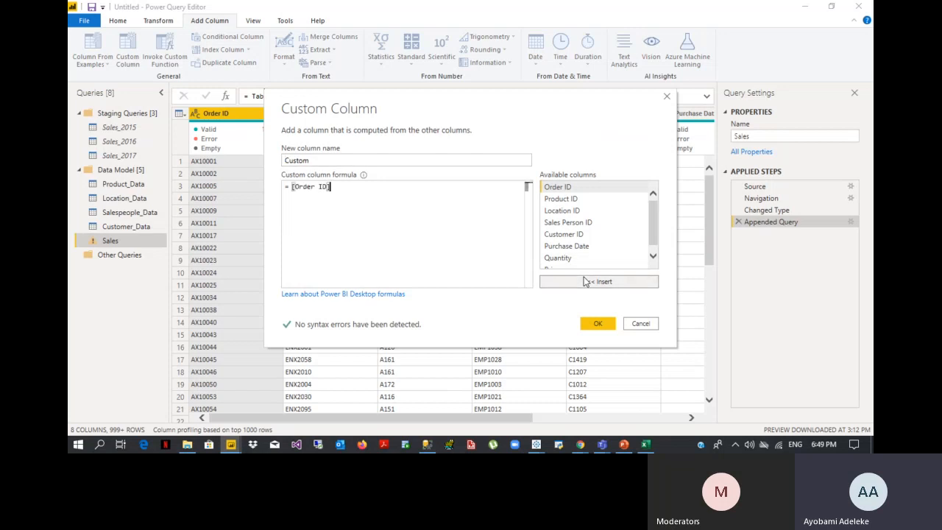
pyautogui.click(581, 201)
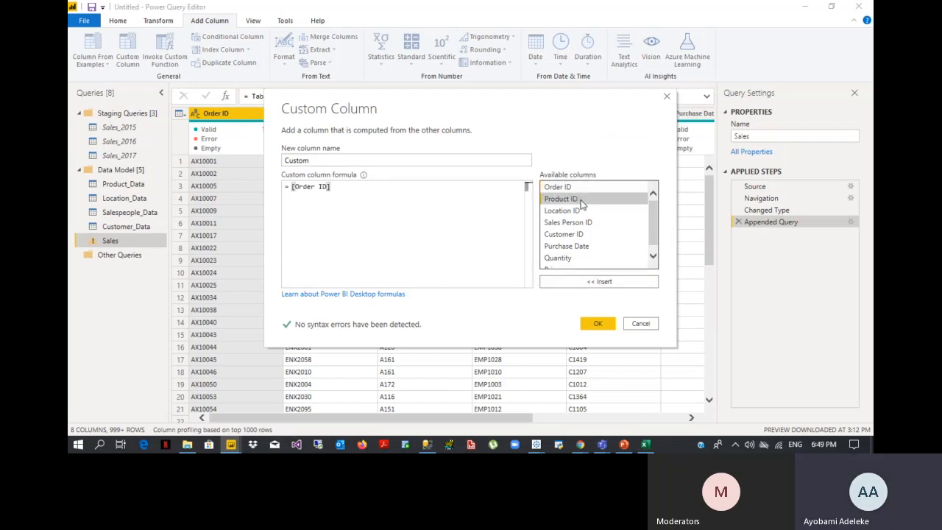
pyautogui.click(605, 286)
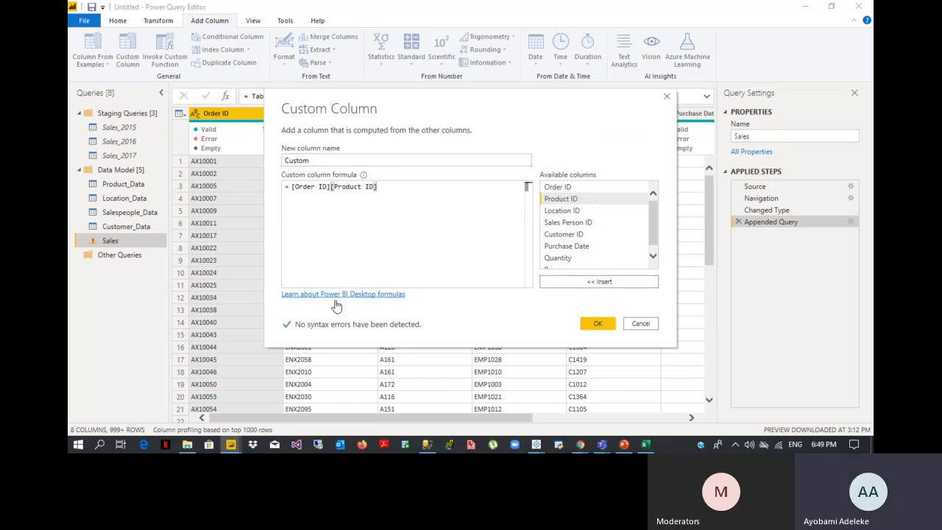
pyautogui.click(594, 331)
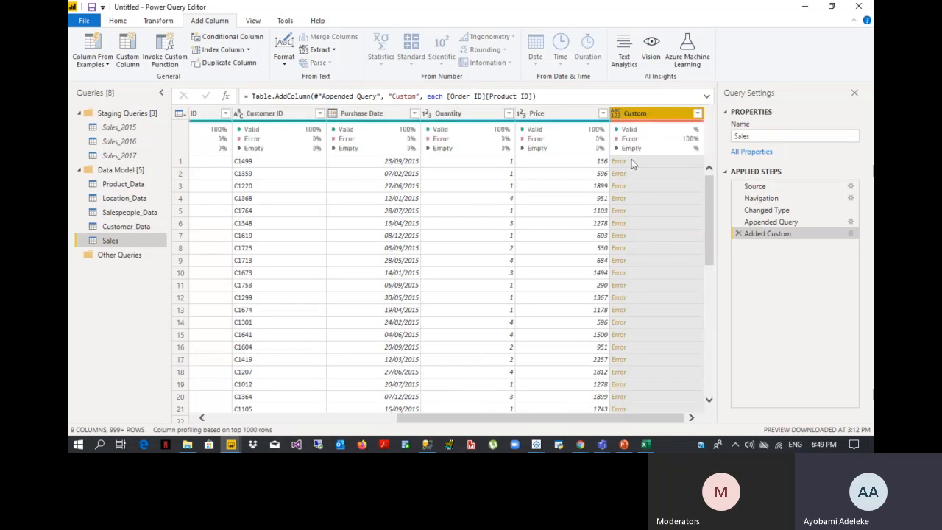
# - Inspect the error details in the first row of the Custom column, and delete the extra applied step this adds
pyautogui.click(622, 161)
pyautogui.click(620, 160)
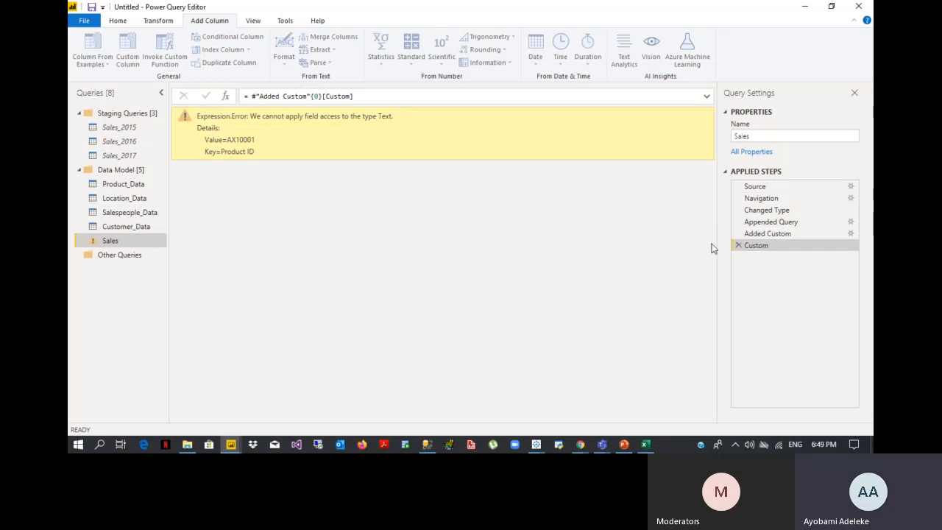
pyautogui.click(737, 245)
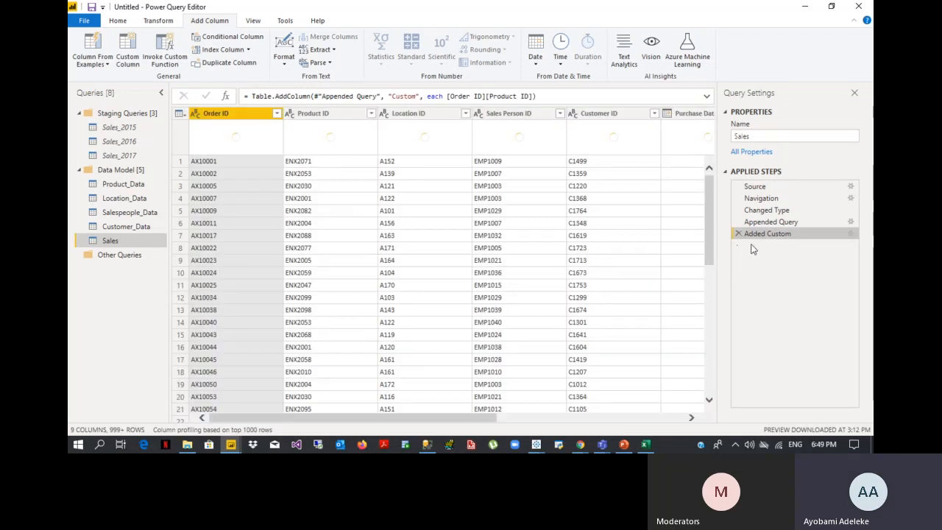
# - Edit the Added Custom step so its formula reads [Order ID]&[Product ID]
pyautogui.click(851, 235)
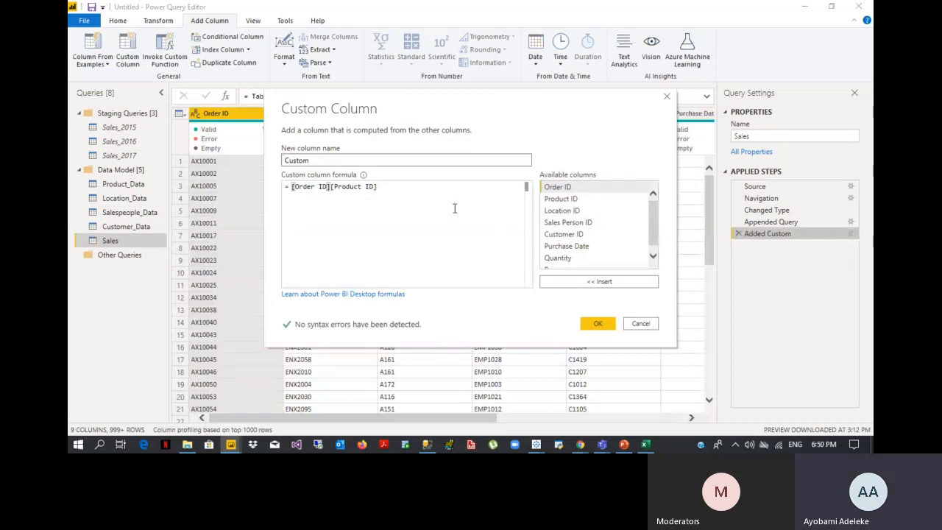
pyautogui.moveTo(429, 102); pyautogui.dragTo(430, 186)
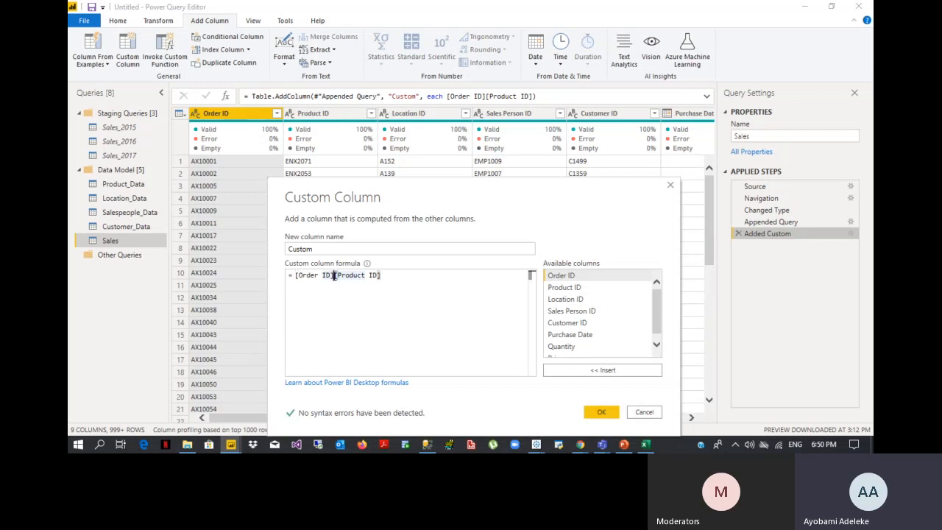
pyautogui.write('&')
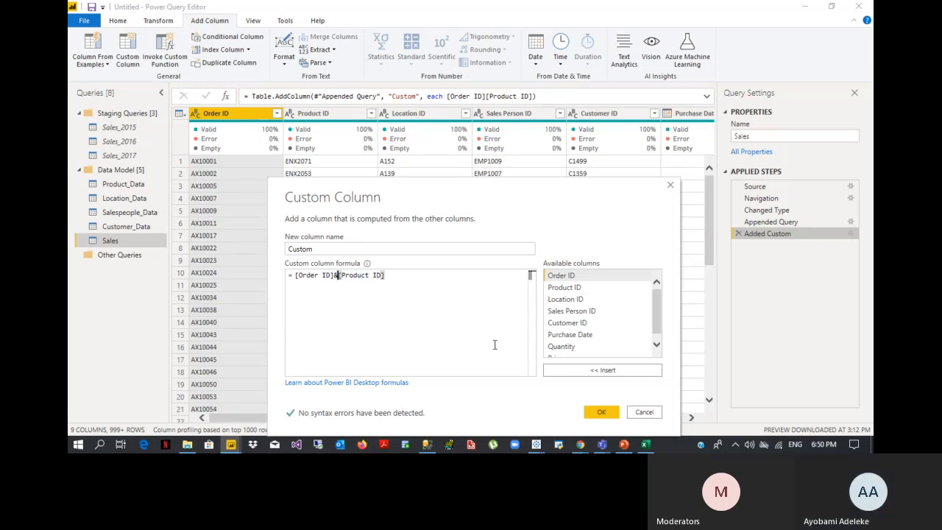
pyautogui.click(605, 413)
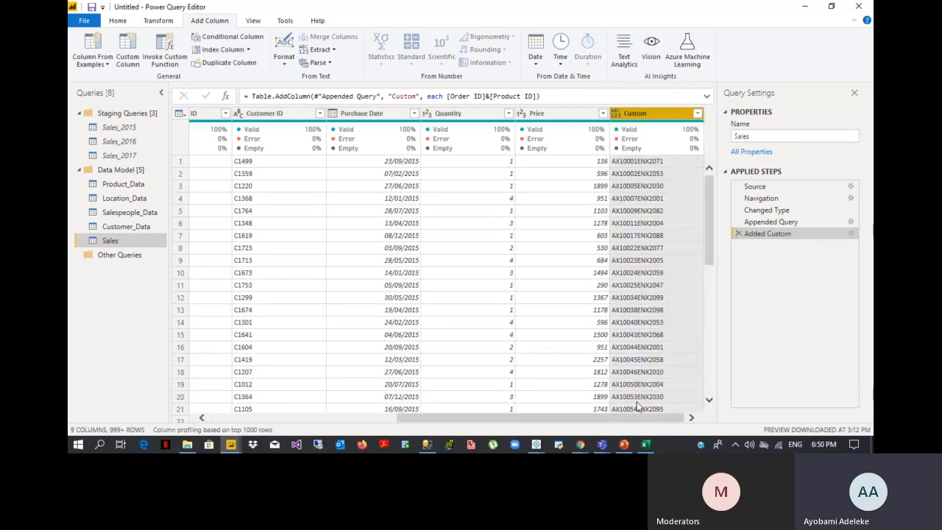
# - Add a new column with the year extracted from the Purchase Date column
pyautogui.moveTo(535, 420); pyautogui.dragTo(626, 421)
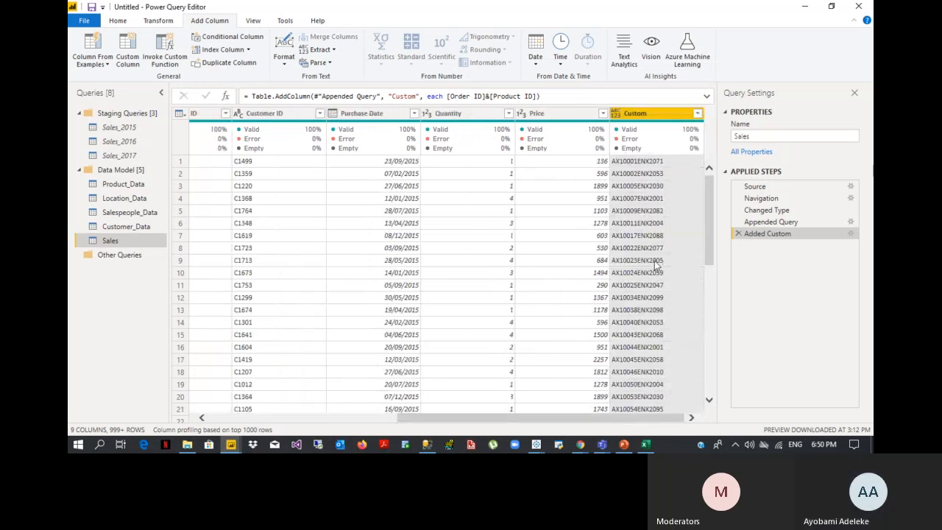
pyautogui.moveTo(609, 421); pyautogui.dragTo(410, 415)
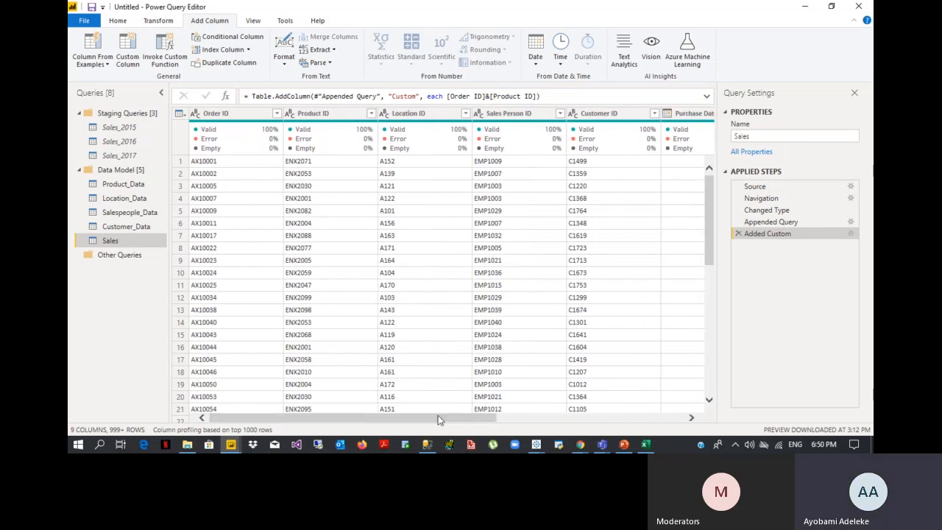
pyautogui.moveTo(438, 418); pyautogui.dragTo(527, 416)
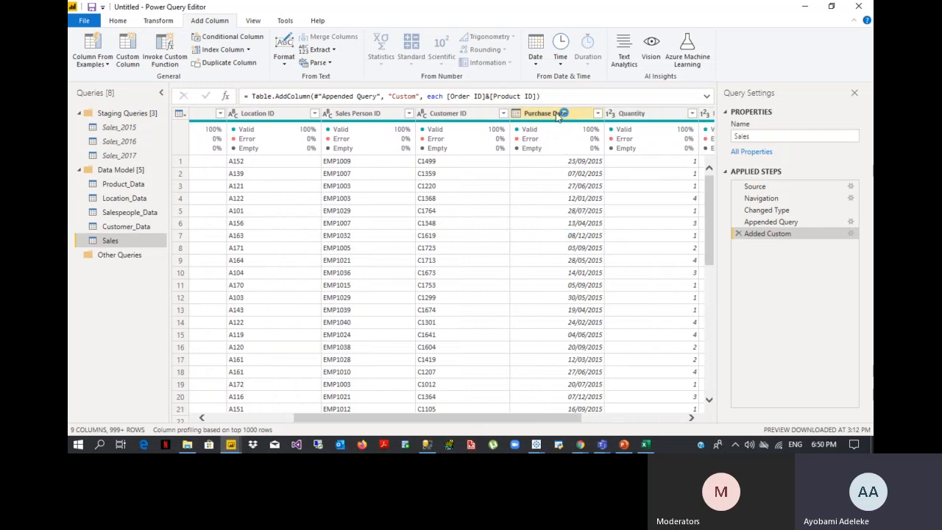
pyautogui.click(557, 115)
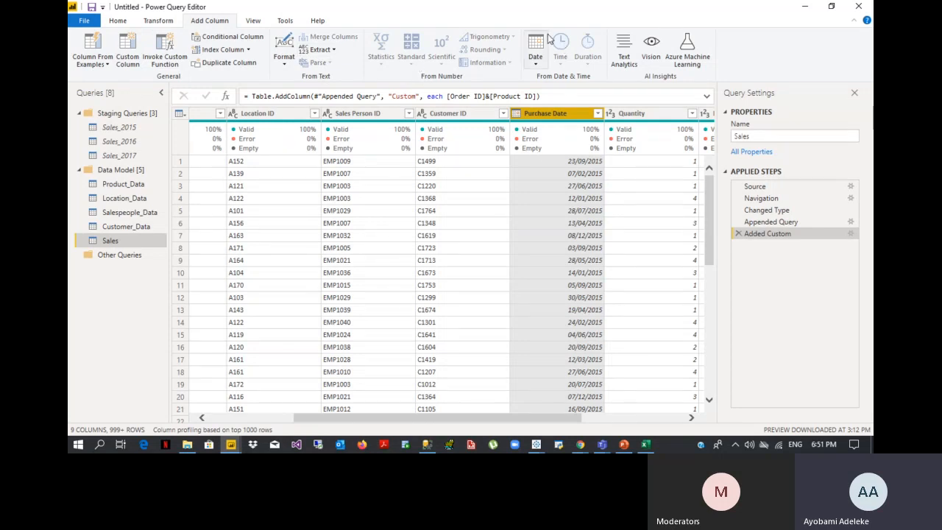
pyautogui.moveTo(558, 126)
pyautogui.click(536, 65)
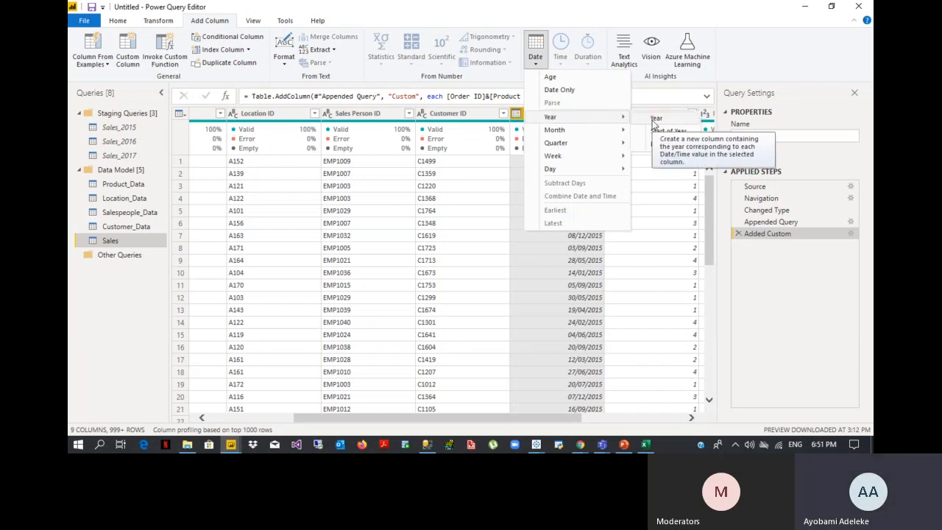
pyautogui.click(654, 119)
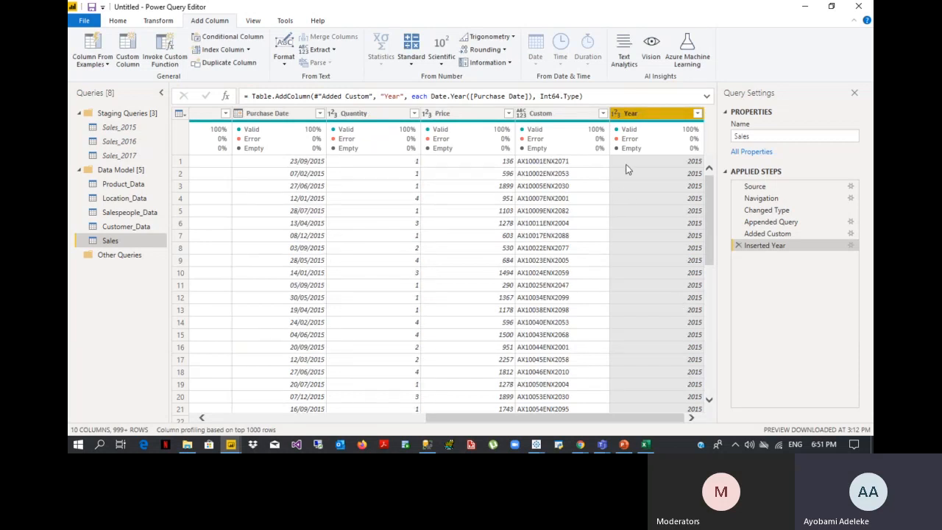
# - Add a new column that adds 2 to each value in the Year column
pyautogui.click(616, 119)
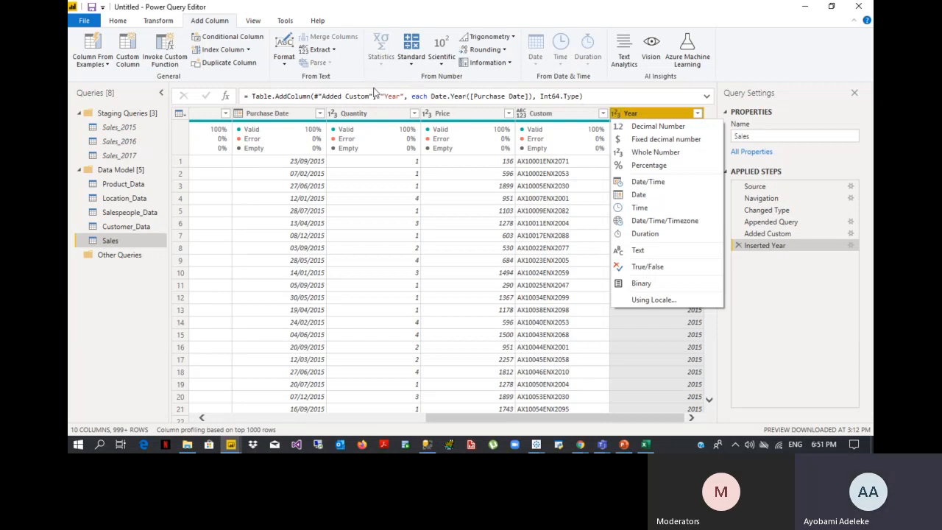
pyautogui.click(420, 68)
pyautogui.click(419, 66)
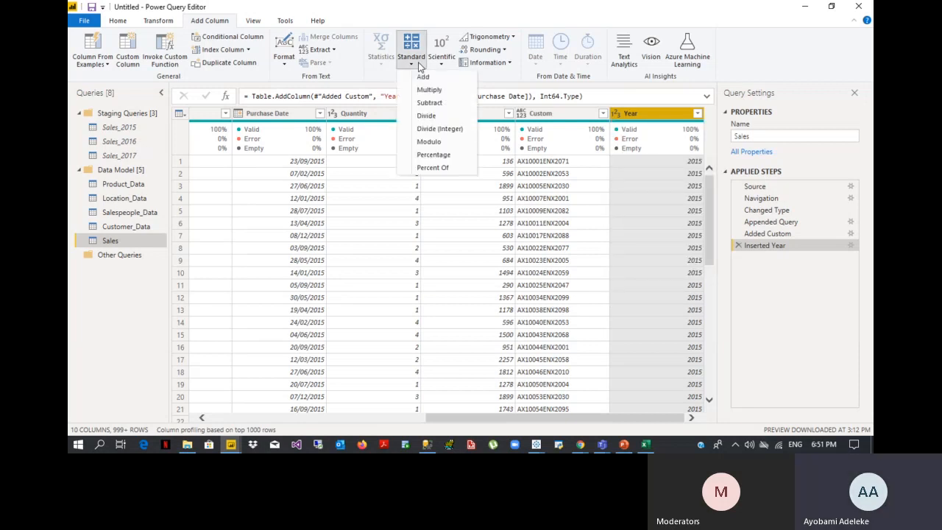
pyautogui.click(424, 78)
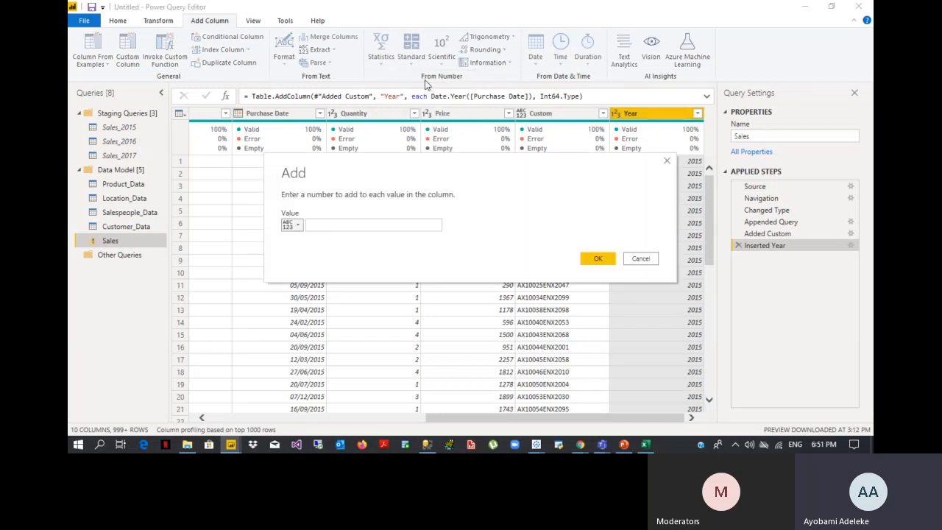
pyautogui.click(411, 225)
pyautogui.write('2')
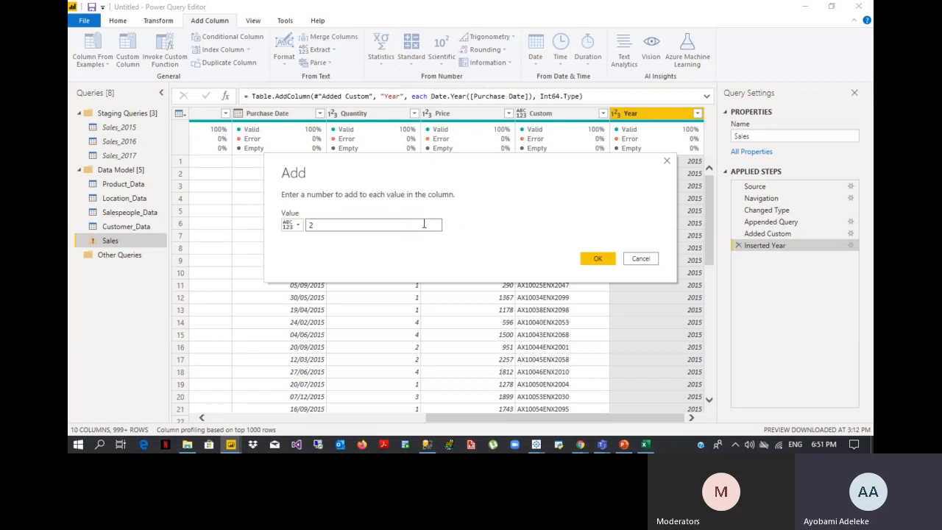
pyautogui.click(615, 258)
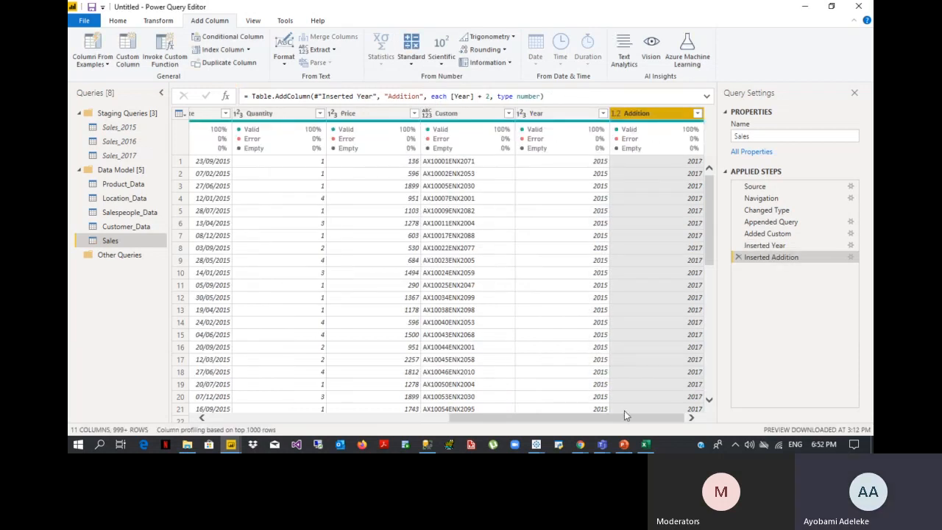
# - Add an Is Even information column based on the Addition column
pyautogui.click(412, 67)
pyautogui.click(446, 65)
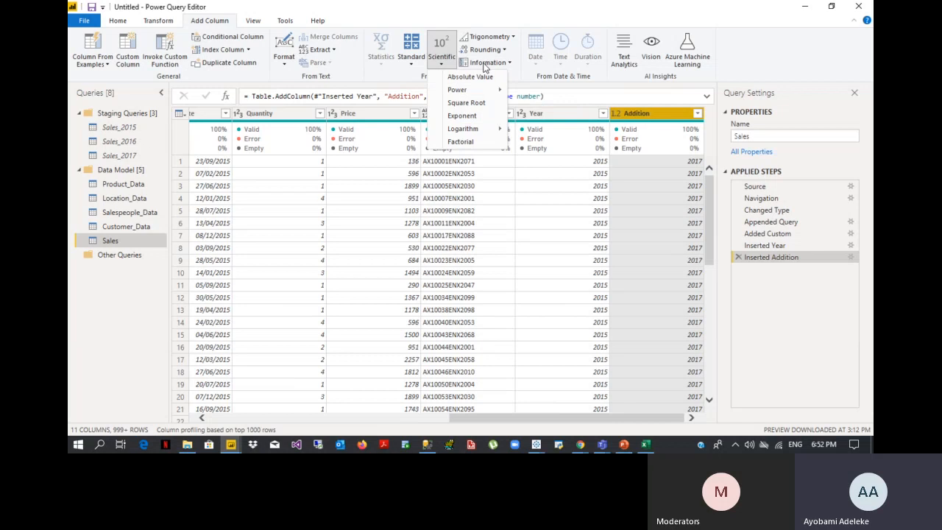
pyautogui.click(484, 66)
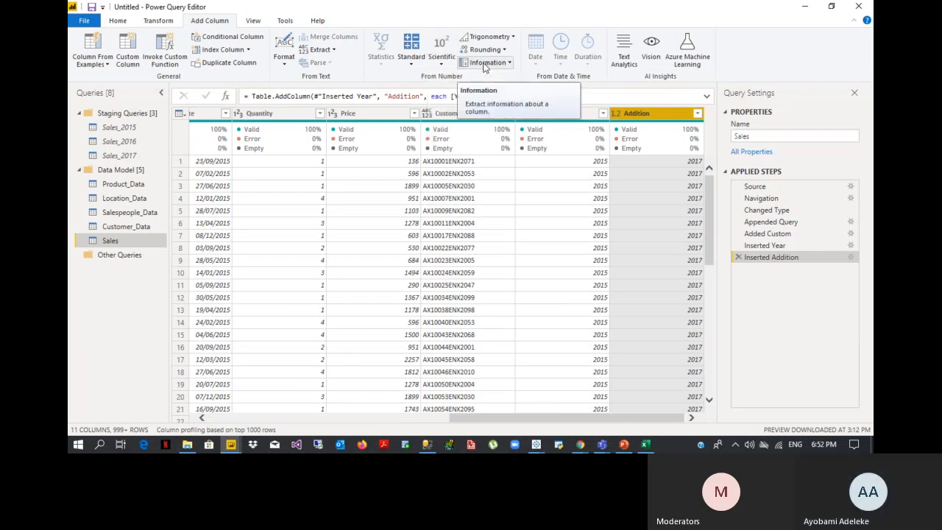
pyautogui.click(485, 64)
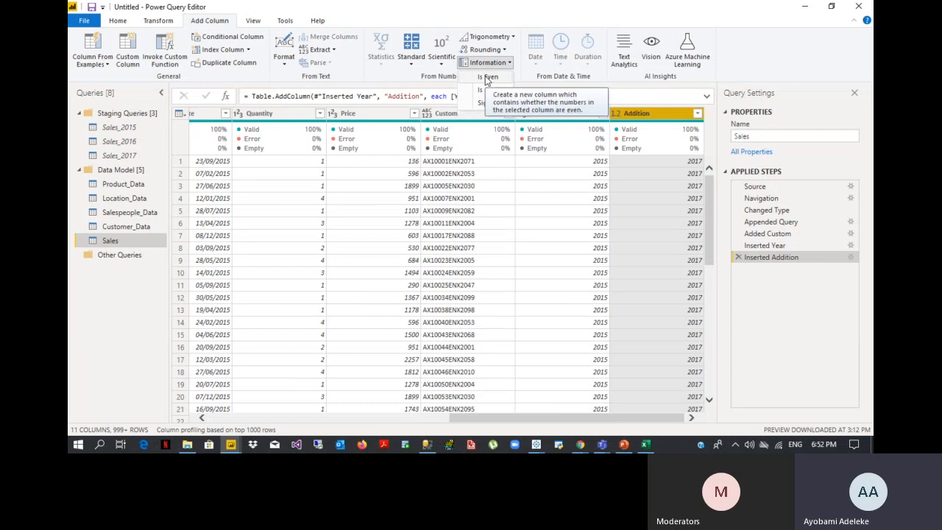
pyautogui.click(488, 77)
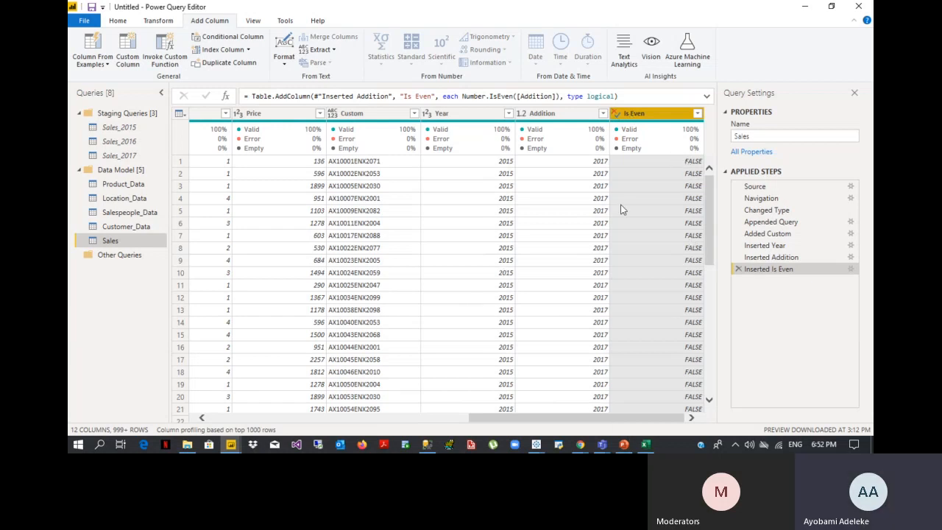
# - Start a new query from a SQL Server database source
pyautogui.click(398, 217)
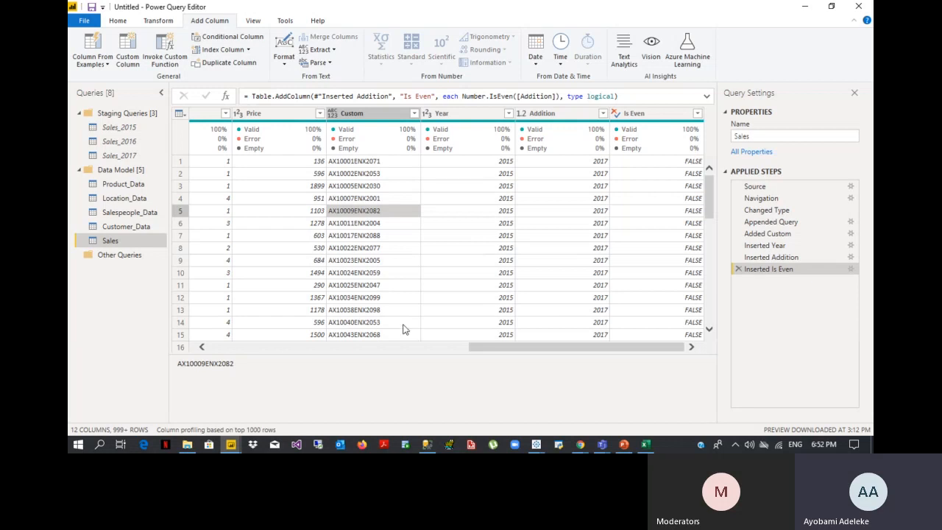
pyautogui.click(118, 22)
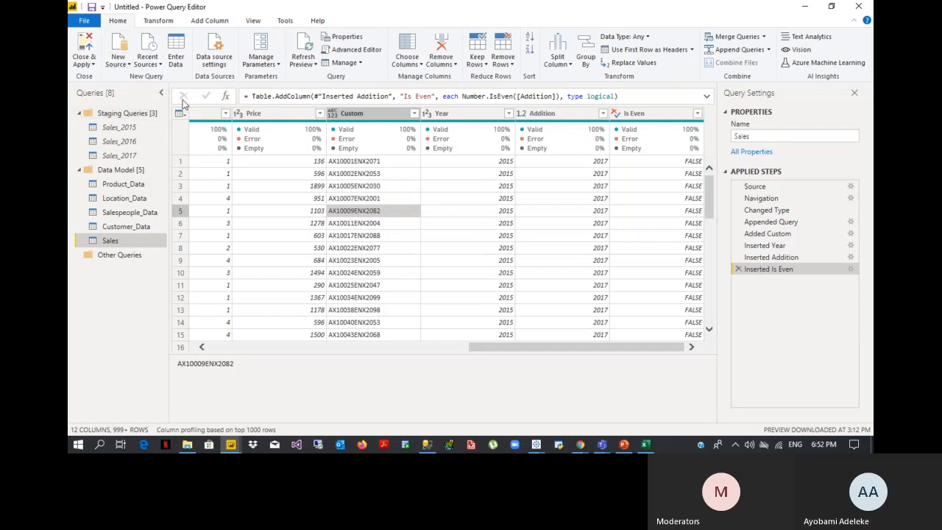
pyautogui.click(119, 65)
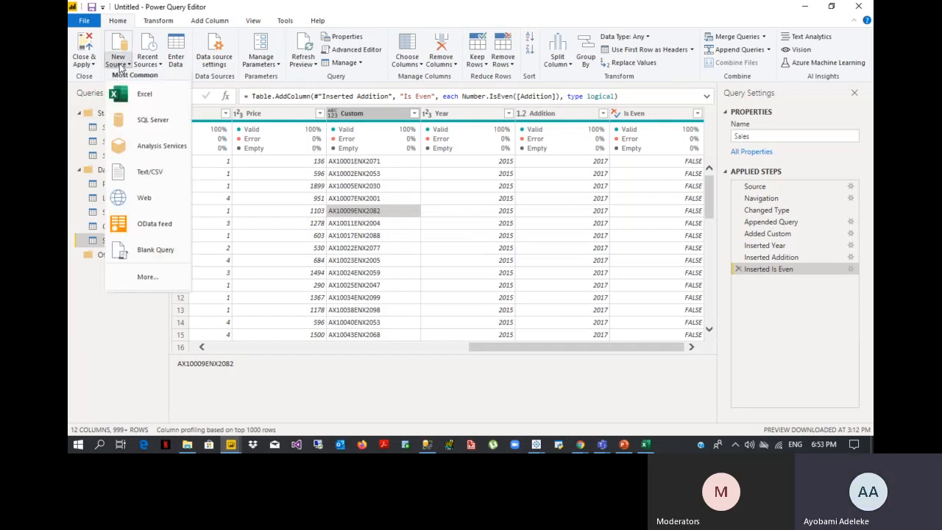
pyautogui.click(141, 121)
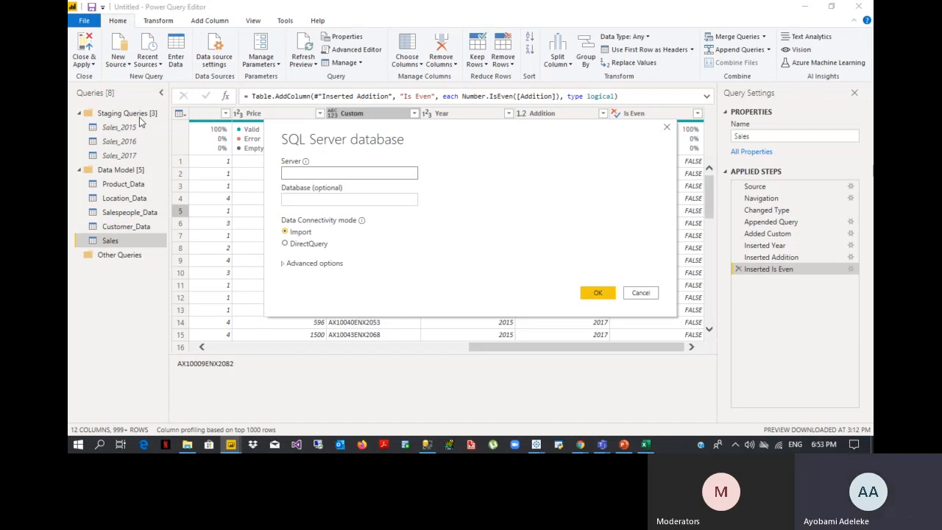
# - Switch to SQL Server Management Studio and get the server name from its database connection settings
pyautogui.hotkey('alt', 'Tab')
pyautogui.hotkey('alt', 'Tab')
pyautogui.hotkey('alt', 'Tab')
pyautogui.hotkey('alt', 'Tab')
pyautogui.hotkey('alt', 'Tab')
pyautogui.hotkey('alt', 'Tab')
pyautogui.hotkey('alt', 'Tab')
pyautogui.hotkey('alt', 'Tab')
pyautogui.hotkey('alt', 'Down')
pyautogui.hotkey('alt', 'Left')
pyautogui.hotkey('alt', 'Left')
pyautogui.hotkey('alt', 'Left')
pyautogui.hotkey('alt', 'Left')
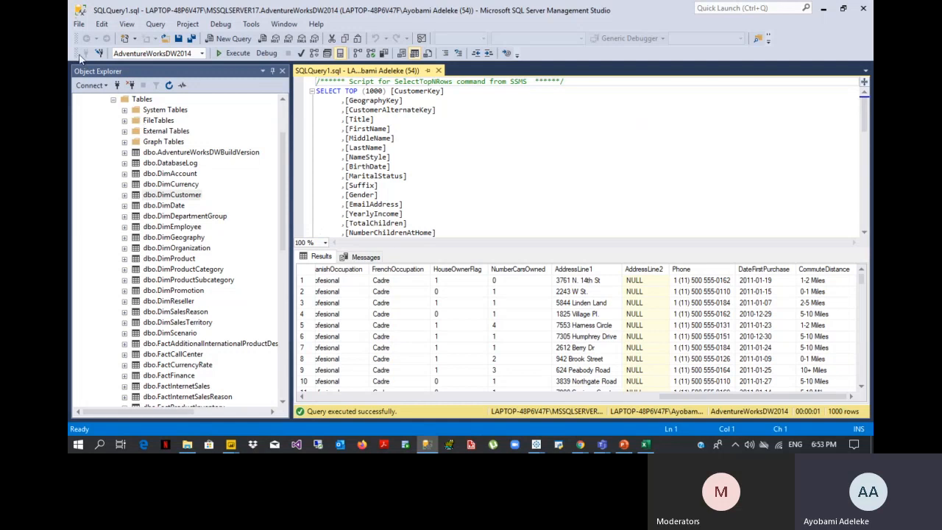
pyautogui.click(92, 85)
pyautogui.click(103, 98)
# - Return to the Power Query Editor and connect to the SQL Server database server LAPTOP-48P6V47F\MSSQLSERVER17
pyautogui.hotkey('alt', 'Tab')
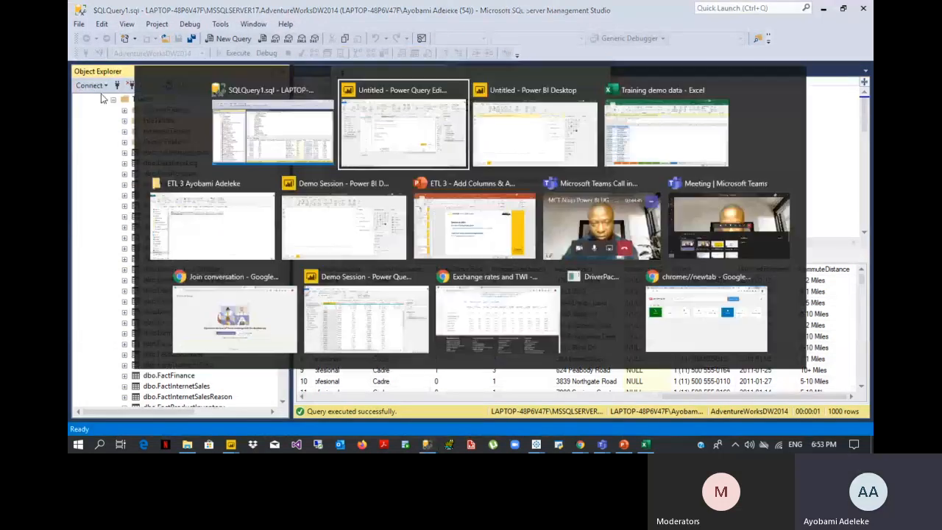
pyautogui.write('LAPTOP-48P6V47F\\MSSQLSERVER17')
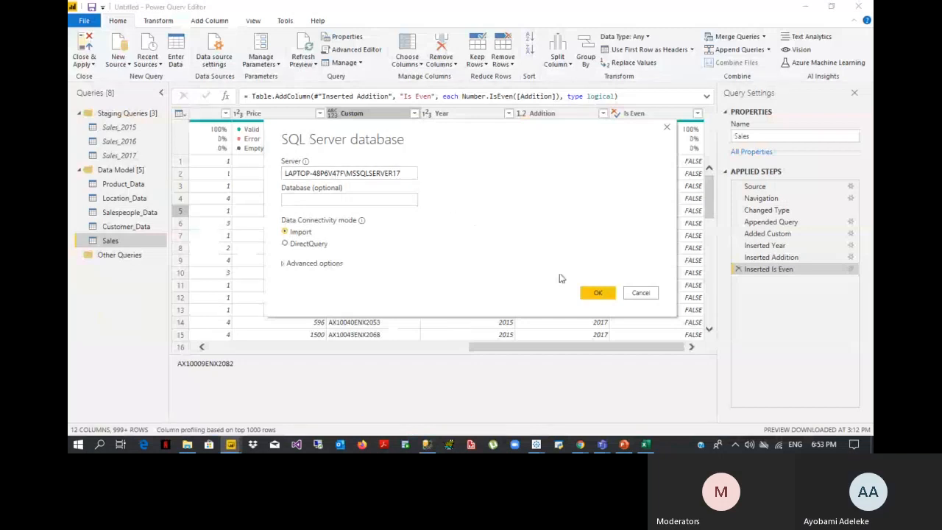
pyautogui.click(598, 293)
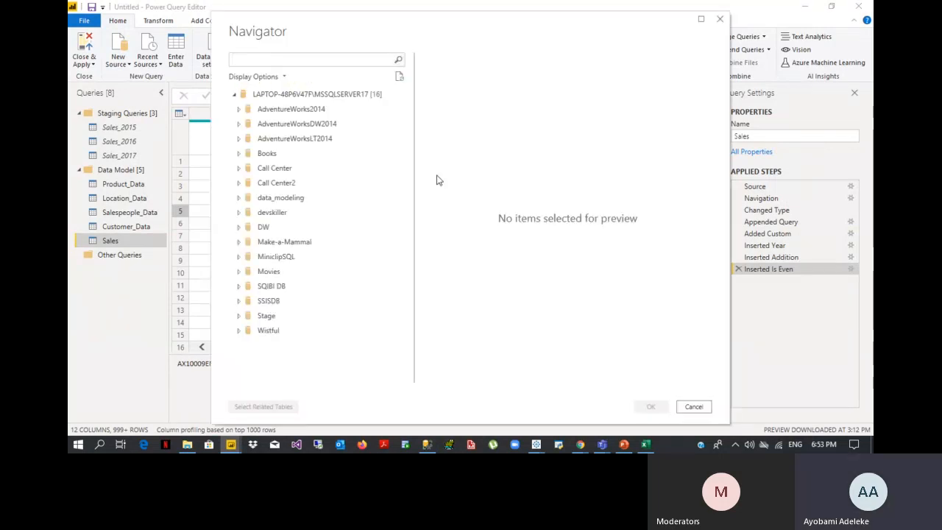
# - Load the DimCustomer table from the AdventureWorksDW2014 database as a new query
pyautogui.click(239, 125)
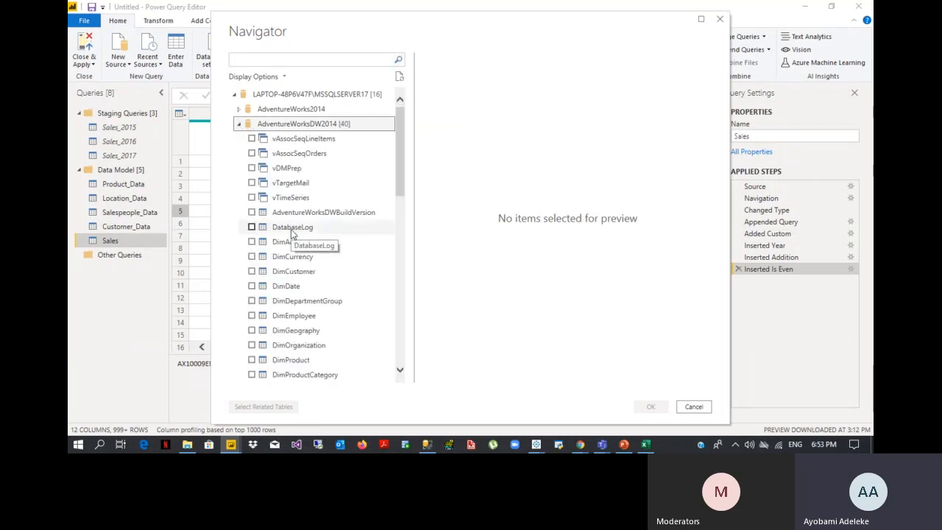
pyautogui.click(253, 272)
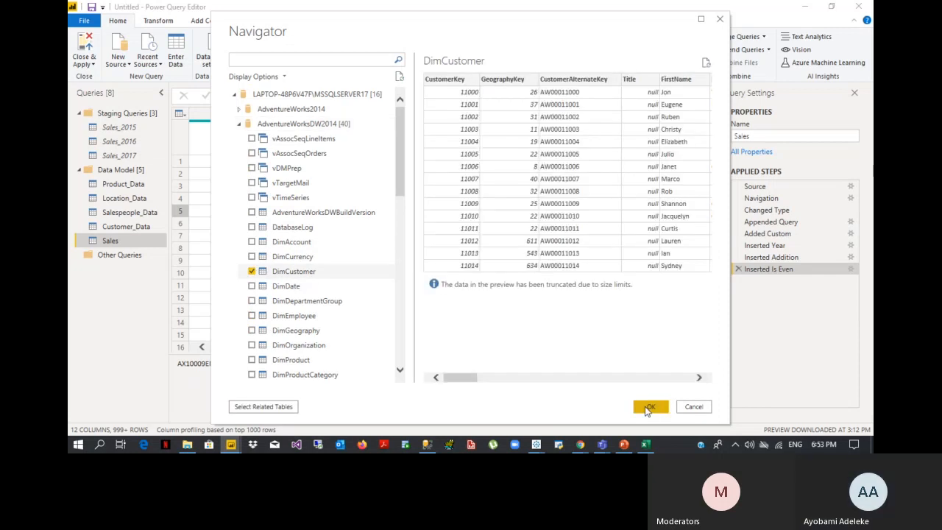
pyautogui.click(646, 408)
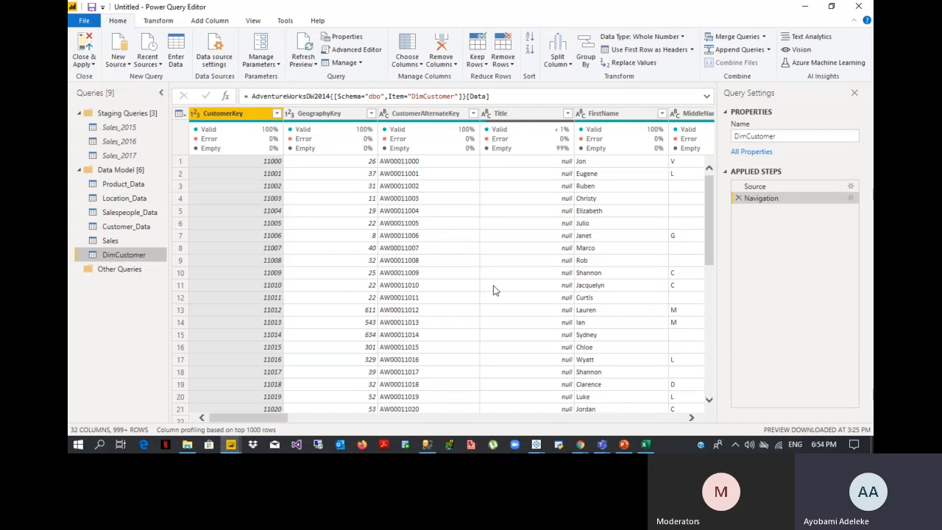
# - Remove the CustomerKey, GeographyKey and CustomerAlternateKey columns from the DimCustomer query
pyautogui.rightClick(220, 118)
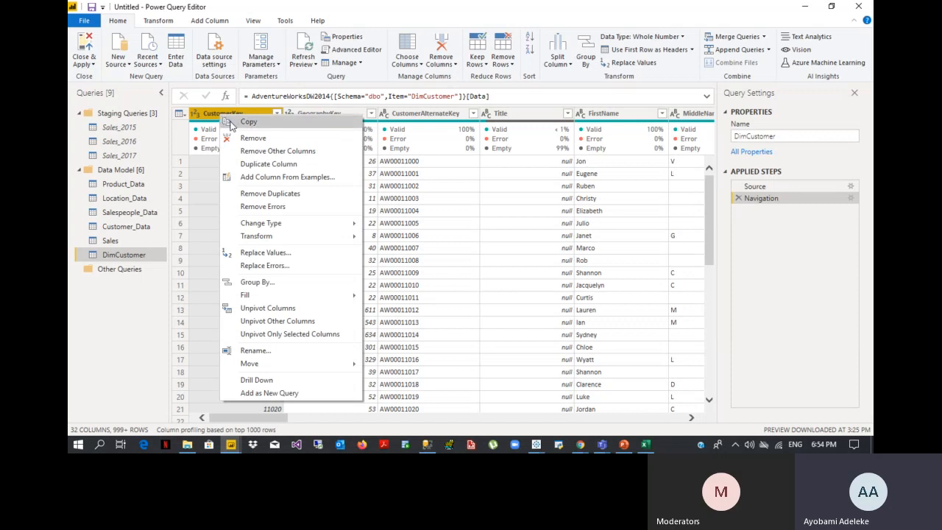
pyautogui.click(244, 139)
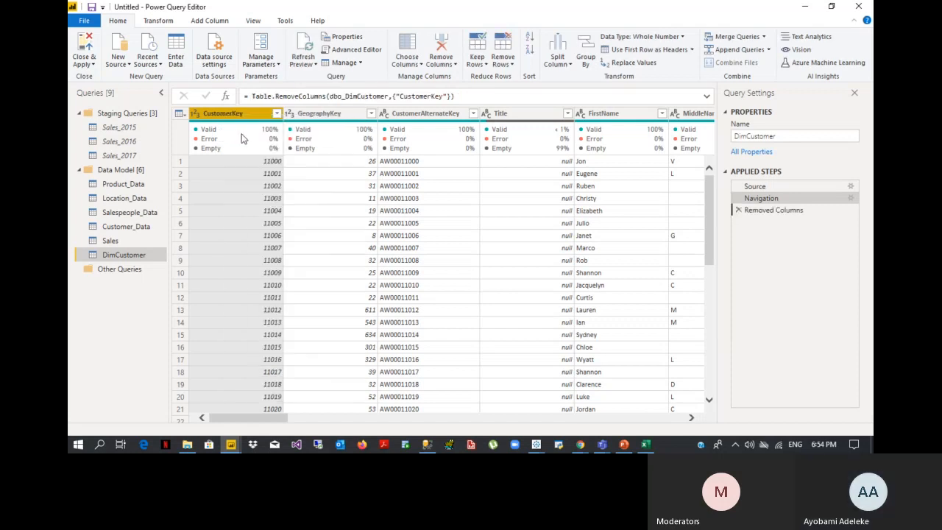
pyautogui.rightClick(221, 118)
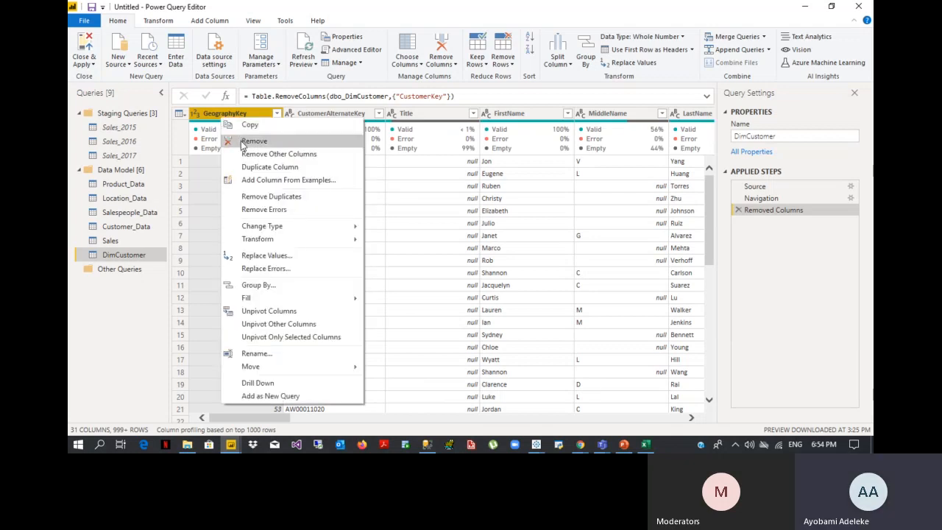
pyautogui.click(243, 141)
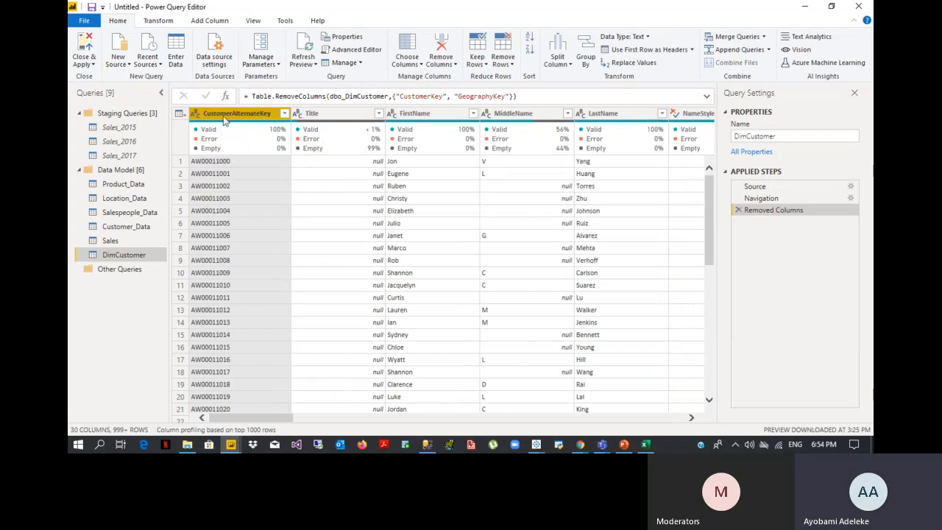
pyautogui.rightClick(224, 116)
pyautogui.click(254, 143)
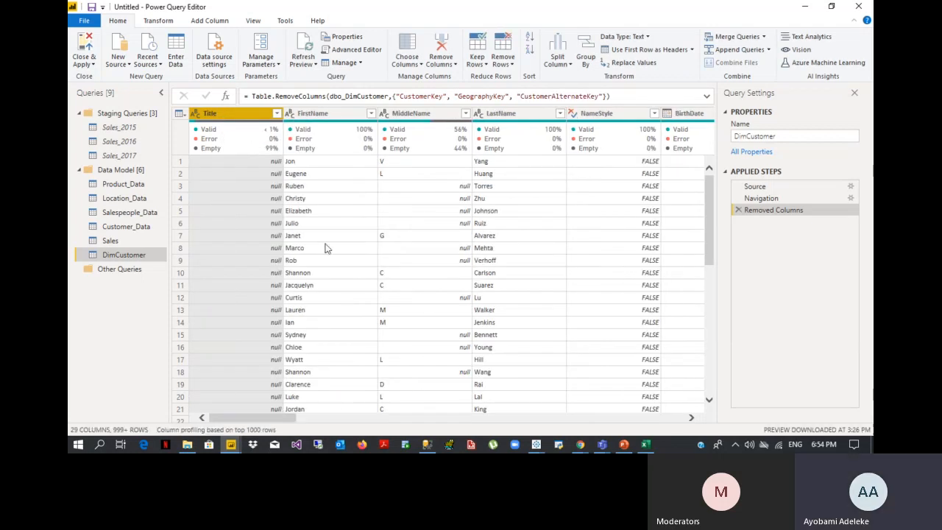
# - Examine the full list of distinct values in the TotalChildren column without applying a filter
pyautogui.moveTo(272, 420); pyautogui.dragTo(426, 422)
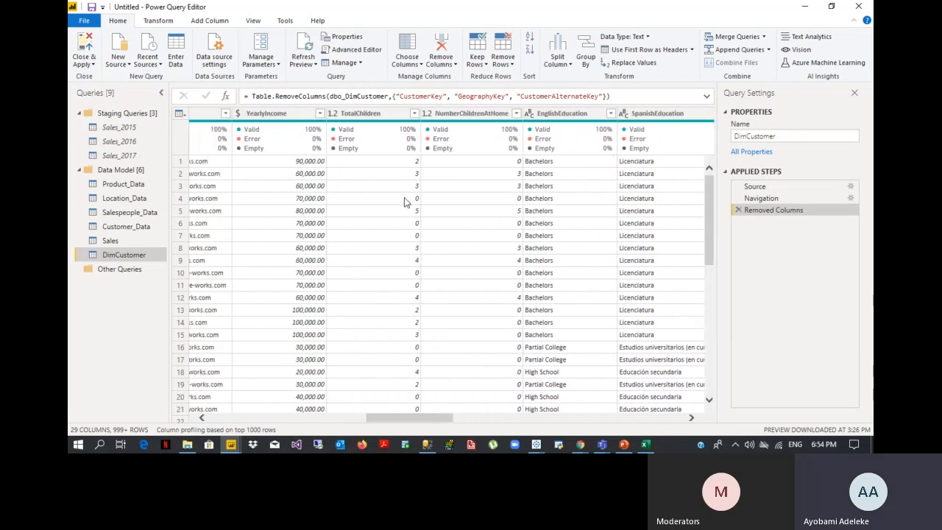
pyautogui.click(362, 116)
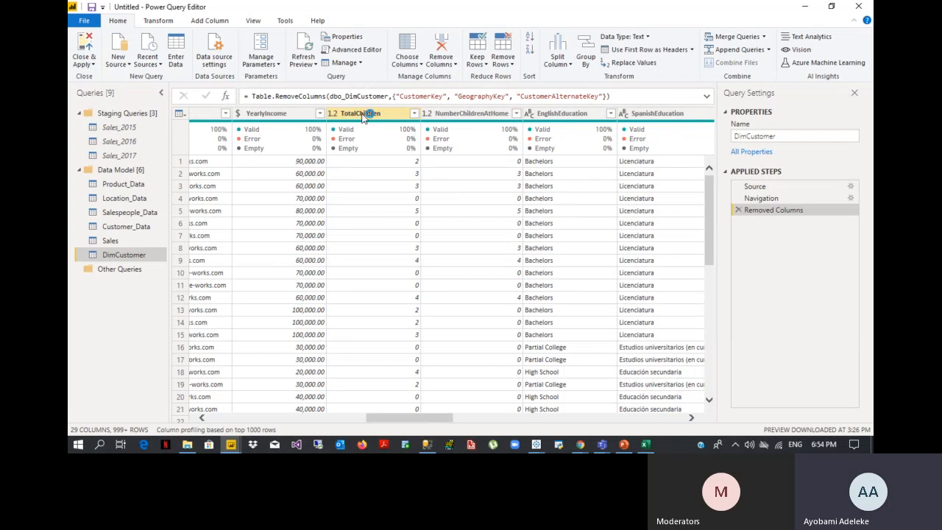
pyautogui.click(414, 115)
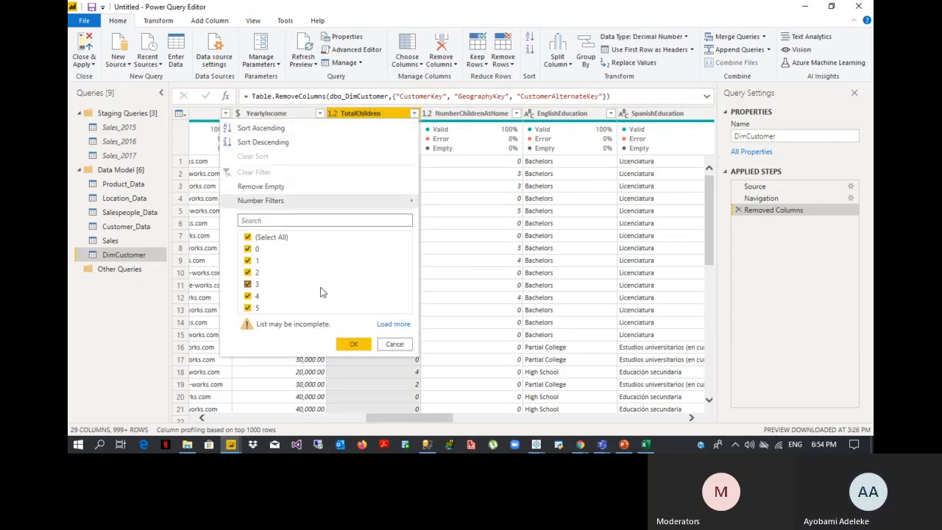
pyautogui.click(390, 324)
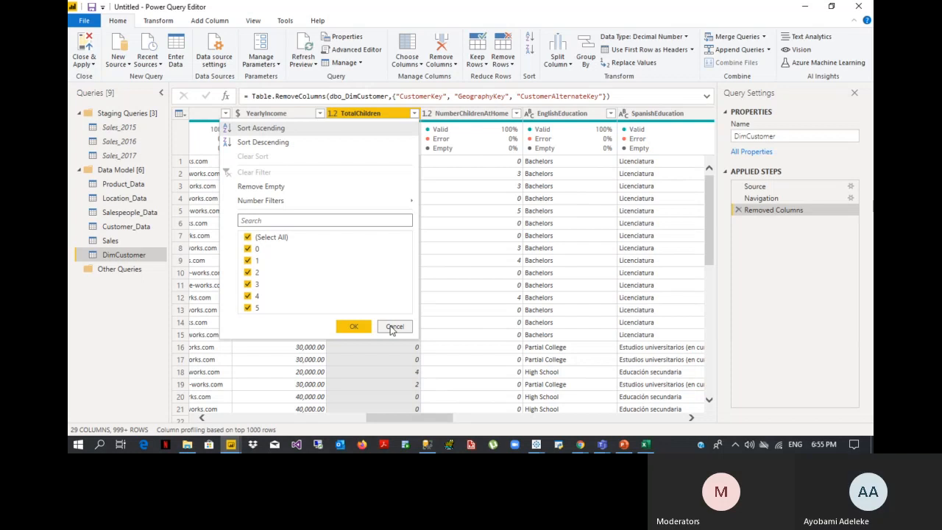
pyautogui.click(394, 327)
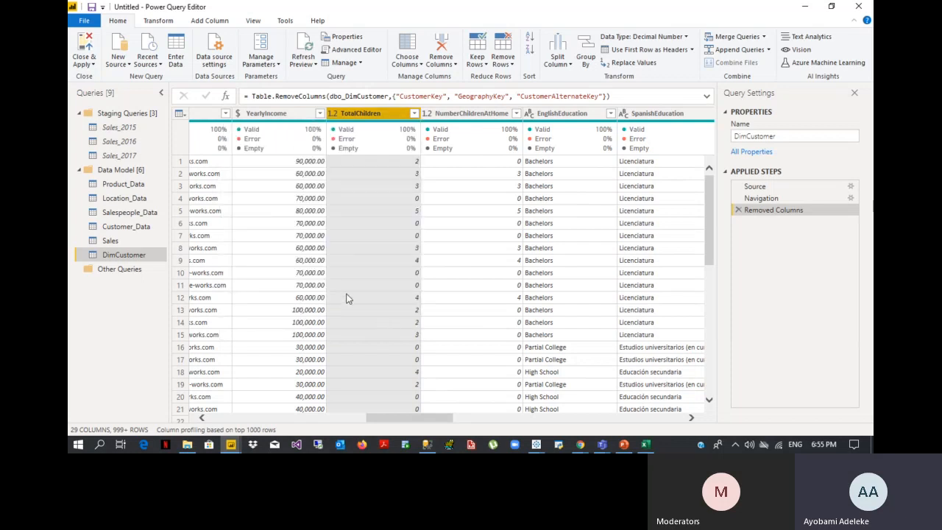
# - Start a conditional column in DimCustomer and name it Family Size
pyautogui.click(197, 23)
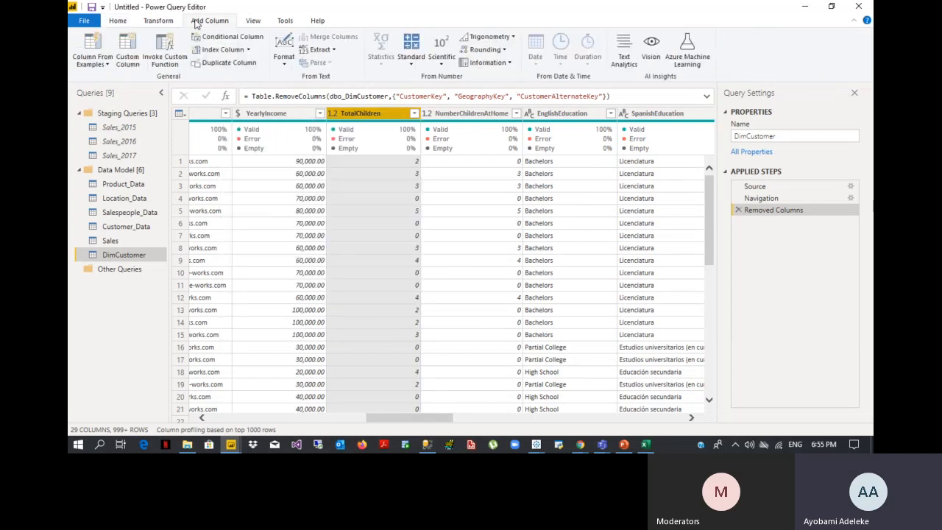
pyautogui.click(218, 41)
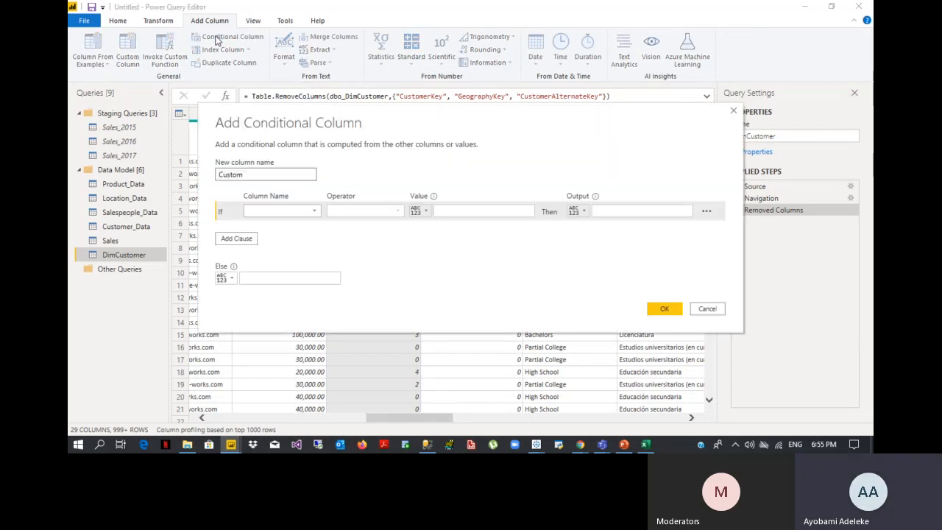
pyautogui.press('Delete')
pyautogui.press('Delete')
pyautogui.press('Delete')
pyautogui.press('Delete')
pyautogui.press('Delete')
pyautogui.press('Delete')
pyautogui.write('Famil')
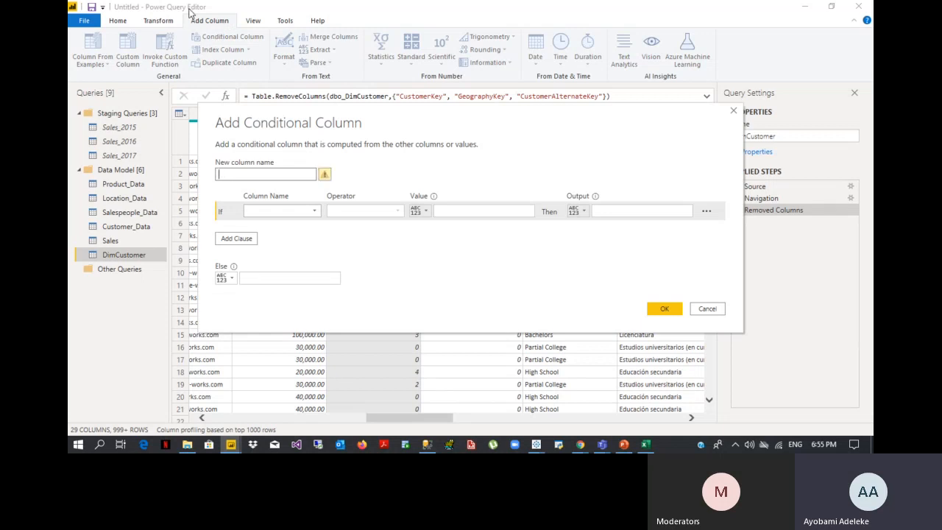
pyautogui.write('y Size')
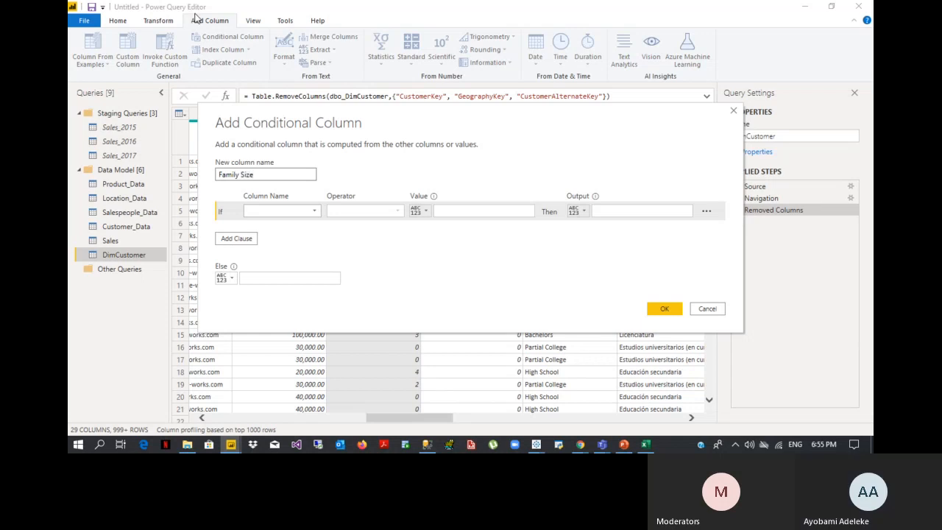
# - Define the first condition so that TotalChildren less than or equal to 1 outputs Small Family
pyautogui.click(315, 212)
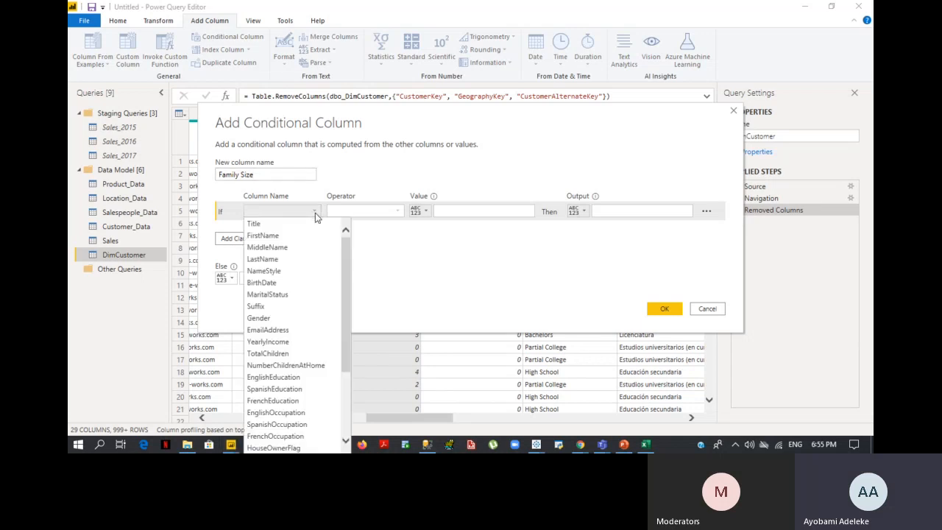
pyautogui.click(295, 357)
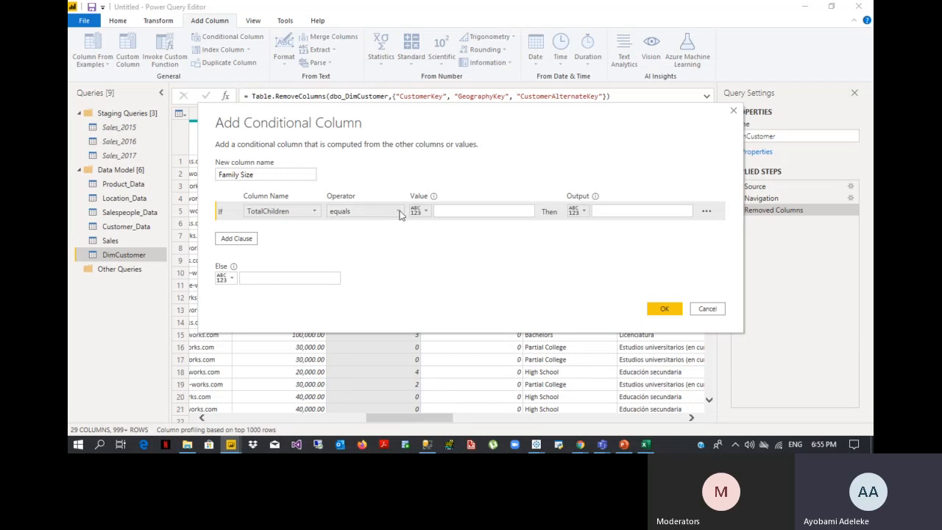
pyautogui.click(400, 212)
pyautogui.click(390, 286)
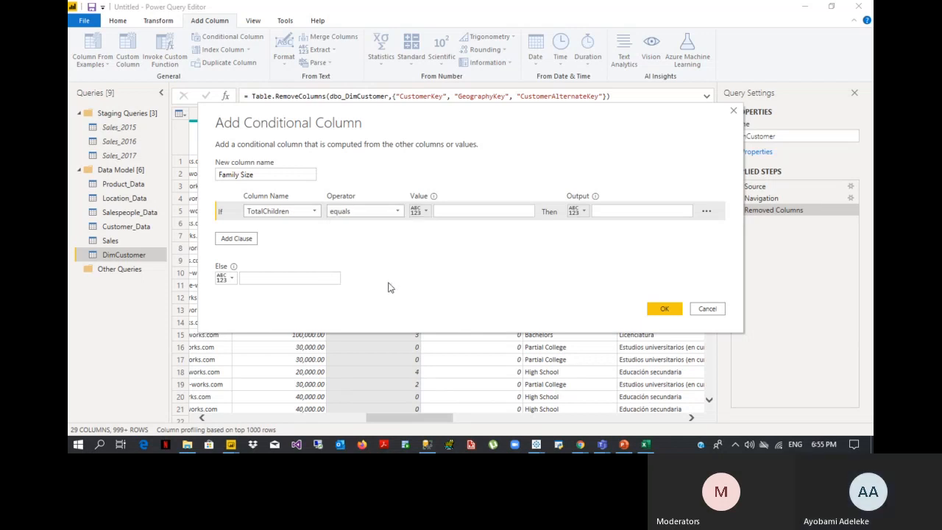
pyautogui.click(476, 213)
pyautogui.write('1')
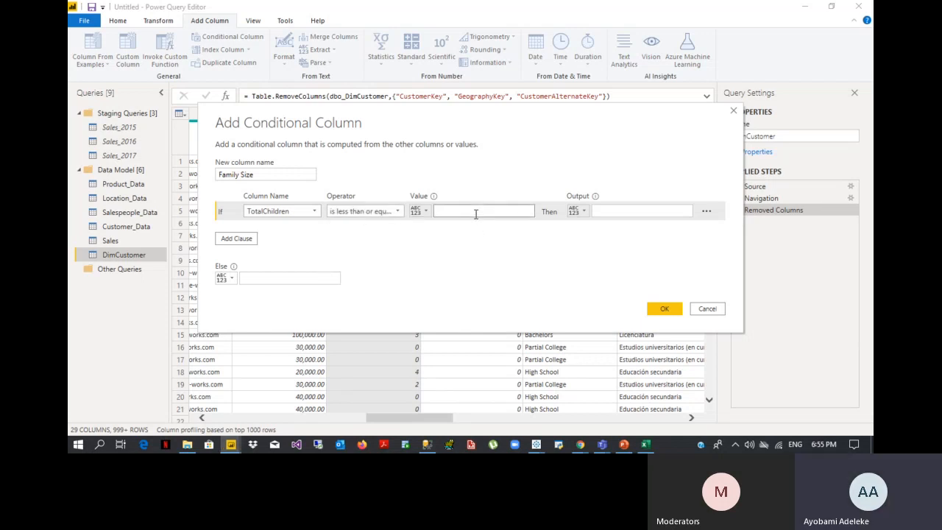
pyautogui.click(600, 212)
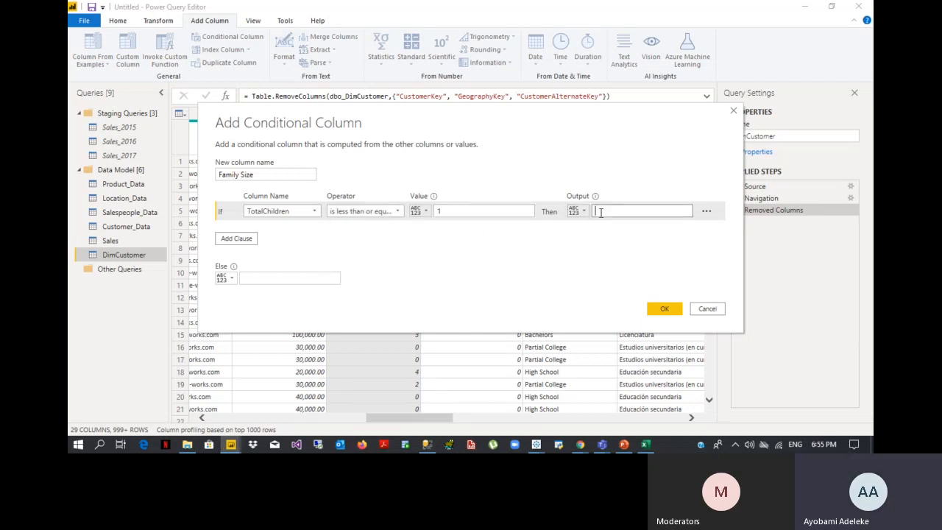
pyautogui.write('Small')
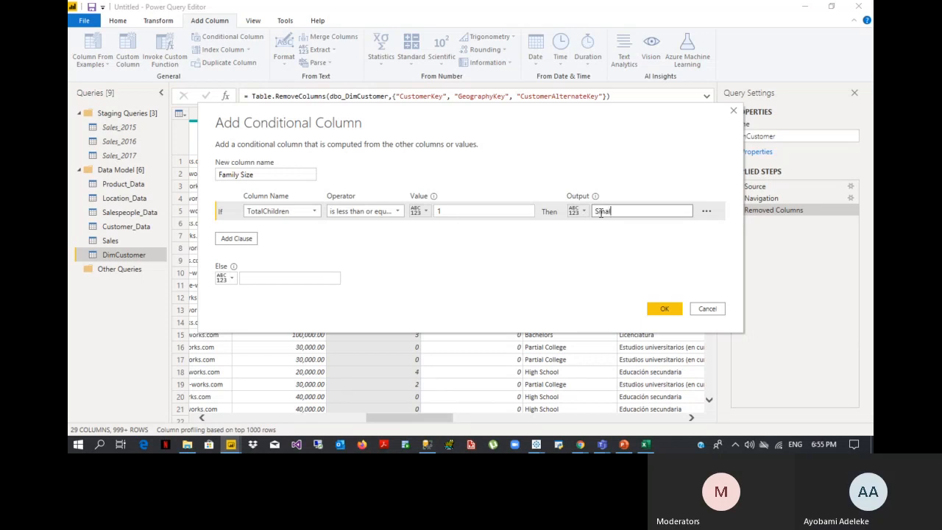
pyautogui.write(' Family')
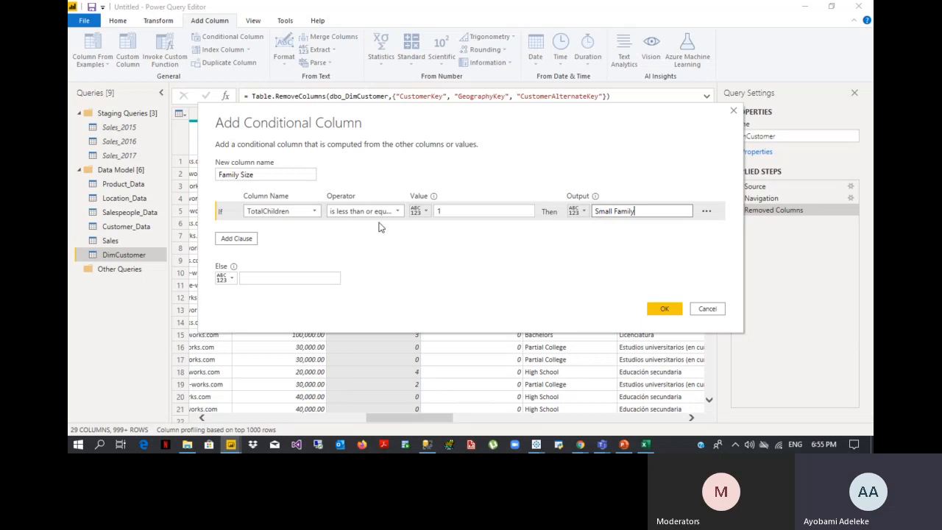
# - Add an else-if clause so that TotalChildren less than or equal to 3 outputs Medim Family
pyautogui.click(246, 242)
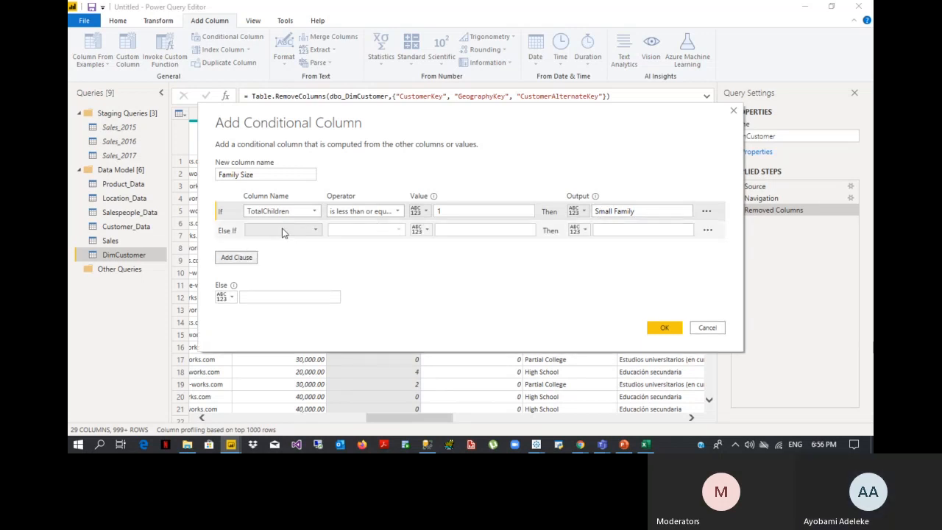
pyautogui.click(294, 230)
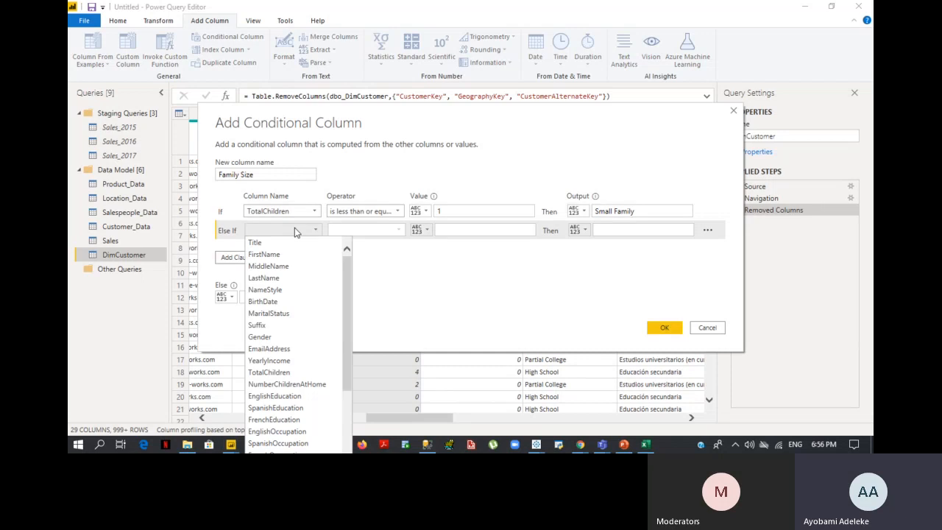
pyautogui.click(306, 371)
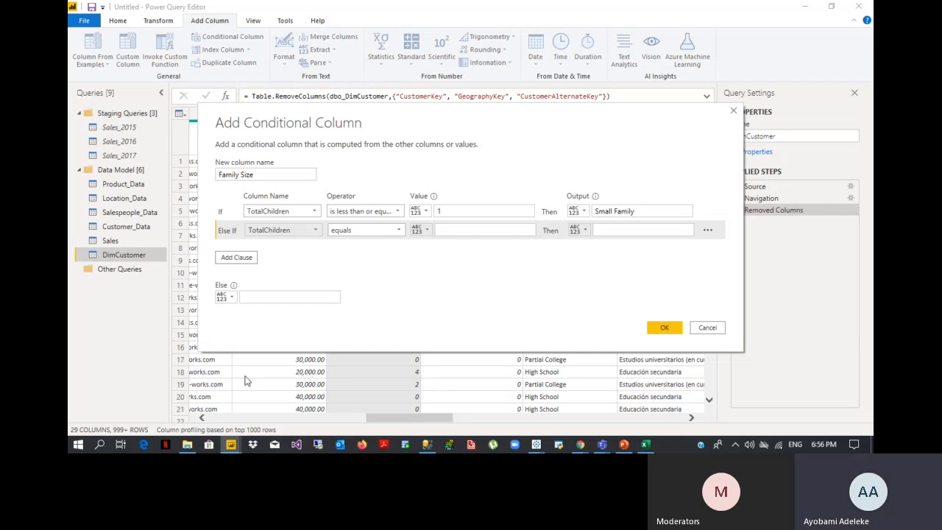
pyautogui.click(402, 235)
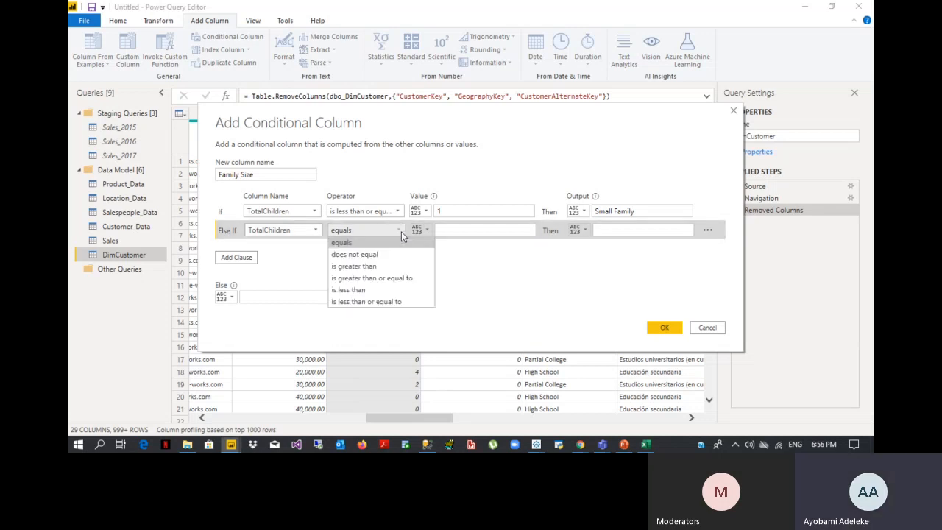
pyautogui.click(388, 303)
pyautogui.click(449, 230)
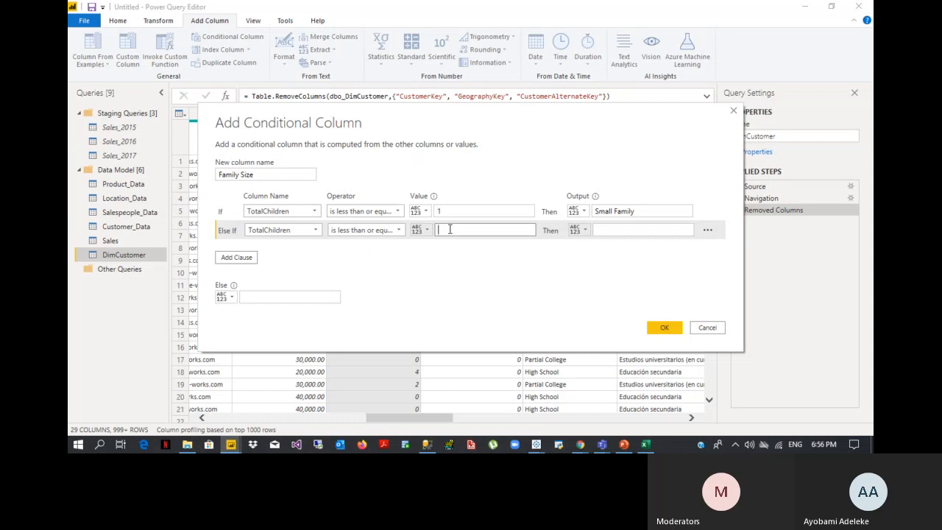
pyautogui.write('3')
pyautogui.click(597, 231)
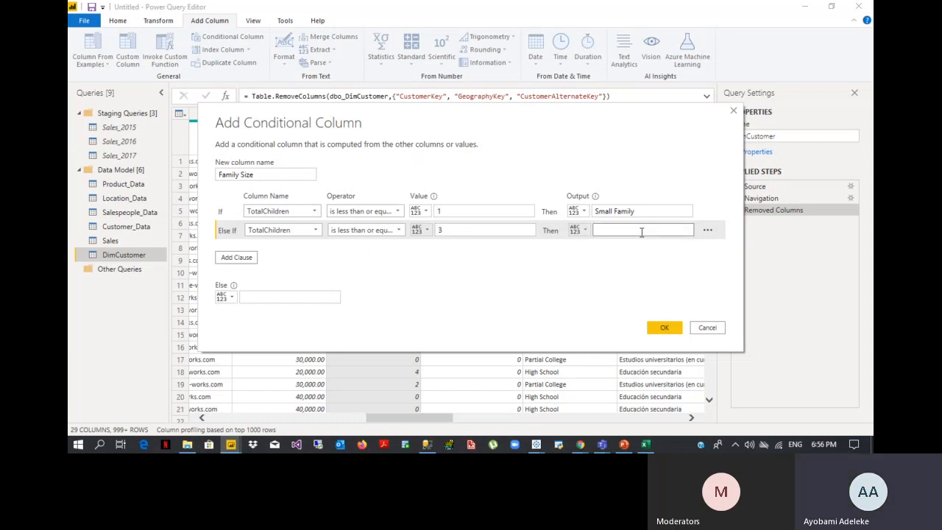
pyautogui.write('Medim Family')
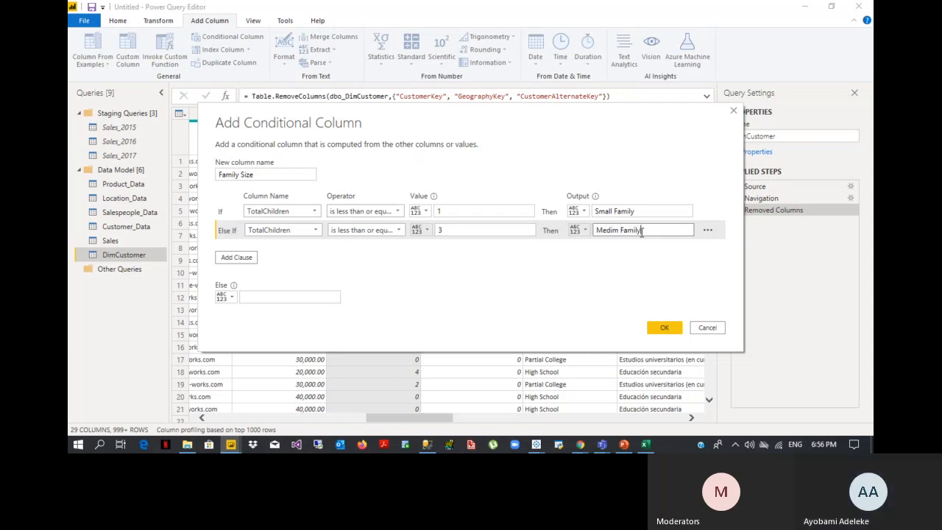
# - Set the Else output to Large Family and create the Family Size conditional column
pyautogui.click(248, 296)
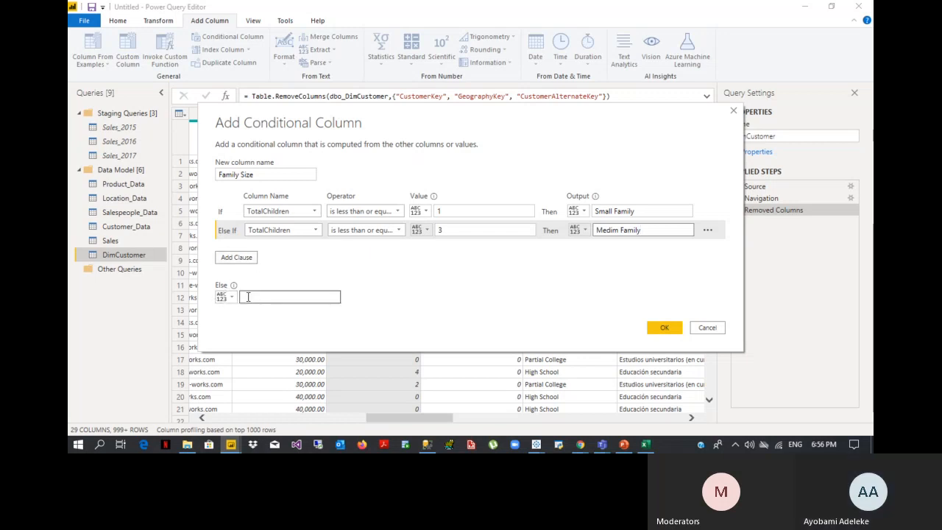
pyautogui.write('L')
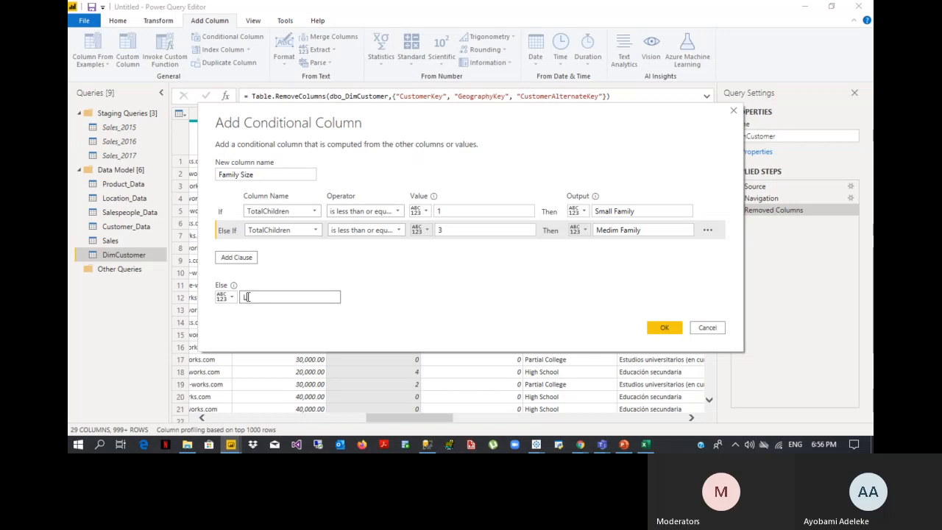
pyautogui.write('arge Family')
pyautogui.click(675, 329)
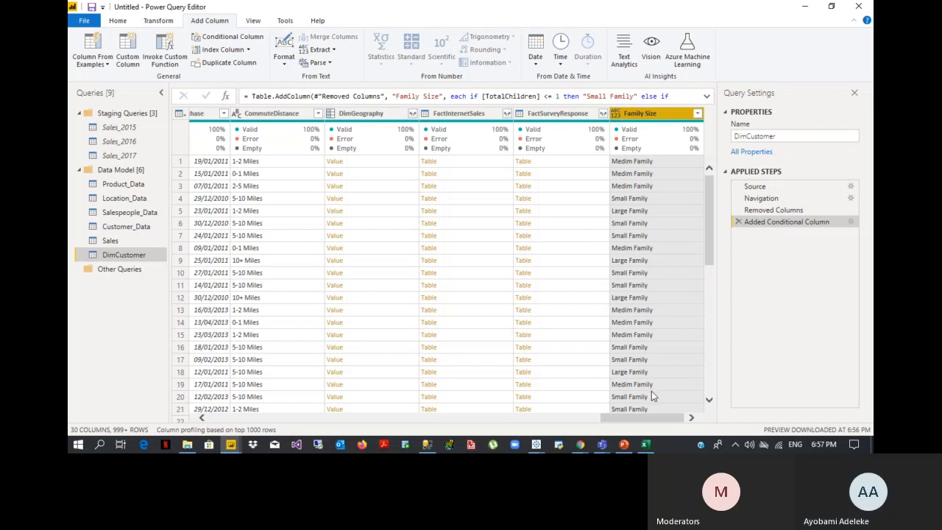
pyautogui.moveTo(651, 417); pyautogui.dragTo(412, 421)
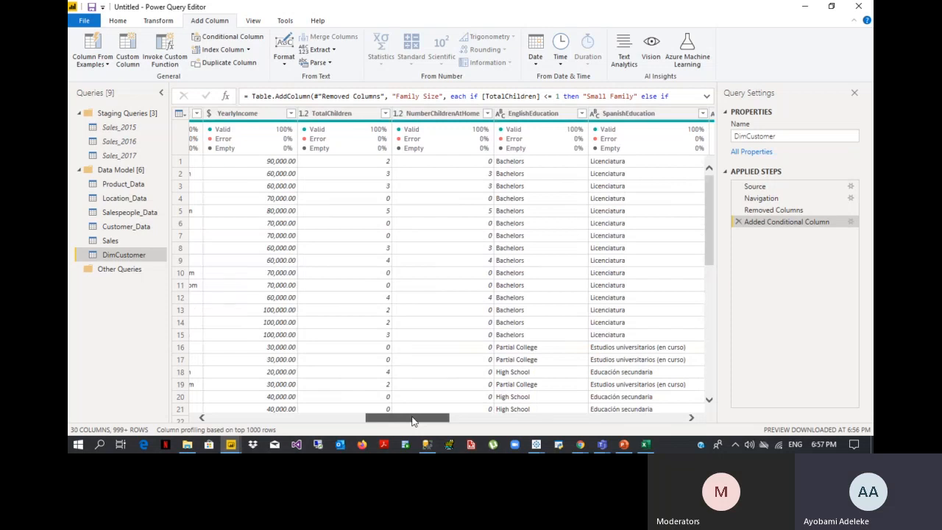
# - Compare the new Family Size values with the TotalChildren column in DimCustomer
pyautogui.moveTo(412, 421); pyautogui.dragTo(654, 409)
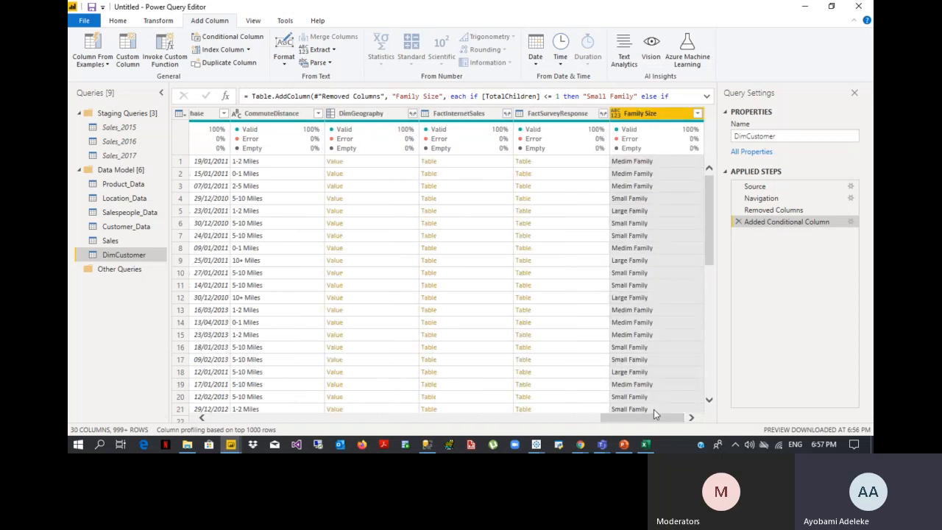
pyautogui.moveTo(653, 417); pyautogui.dragTo(431, 426)
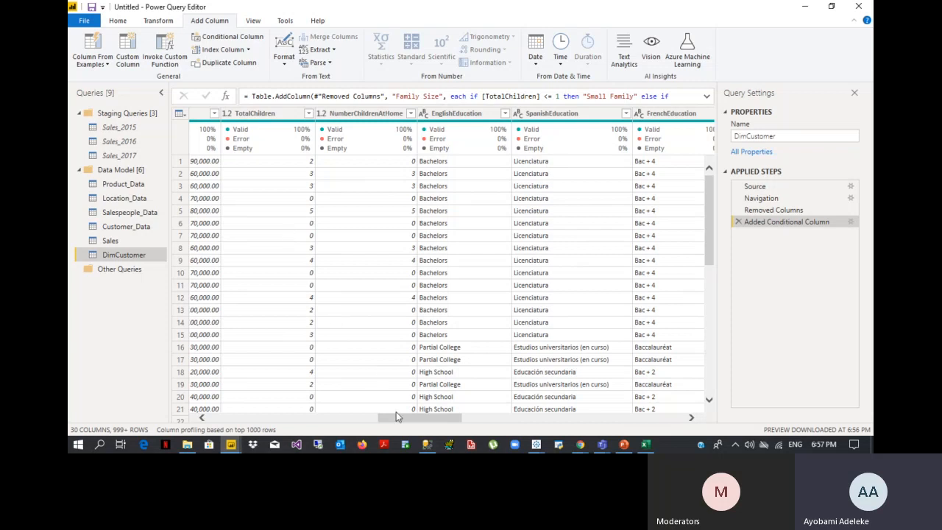
pyautogui.moveTo(405, 421); pyautogui.dragTo(310, 419)
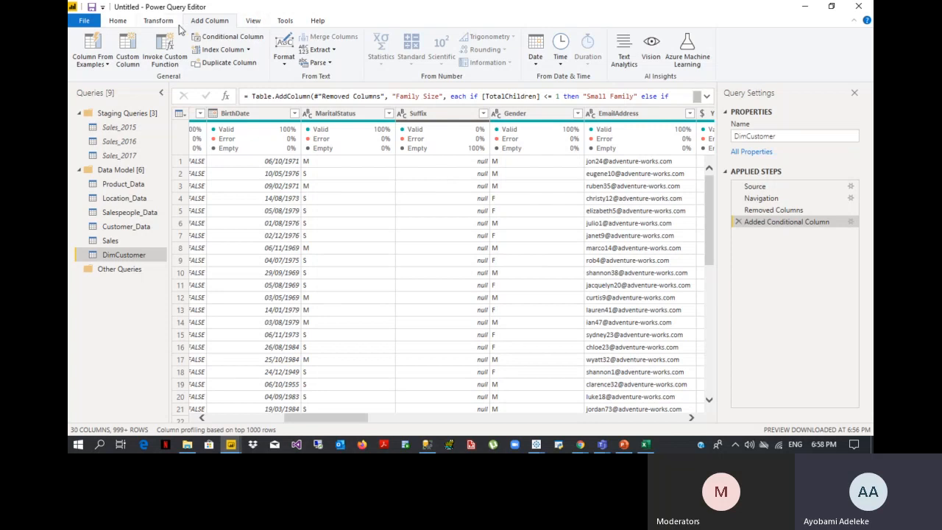
# - Review the DimCustomer query's M code in the Advanced Editor and close it without changes
pyautogui.click(122, 22)
pyautogui.click(352, 50)
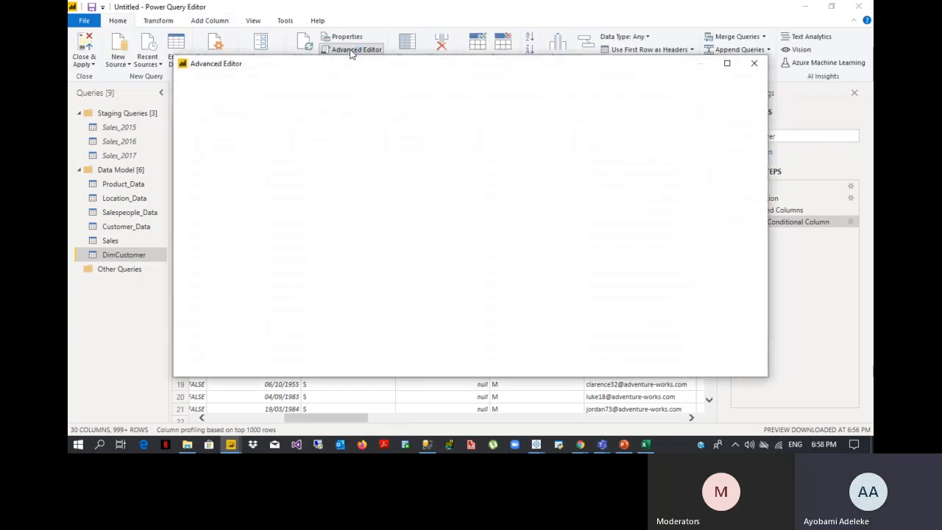
pyautogui.click(750, 70)
pyautogui.click(253, 21)
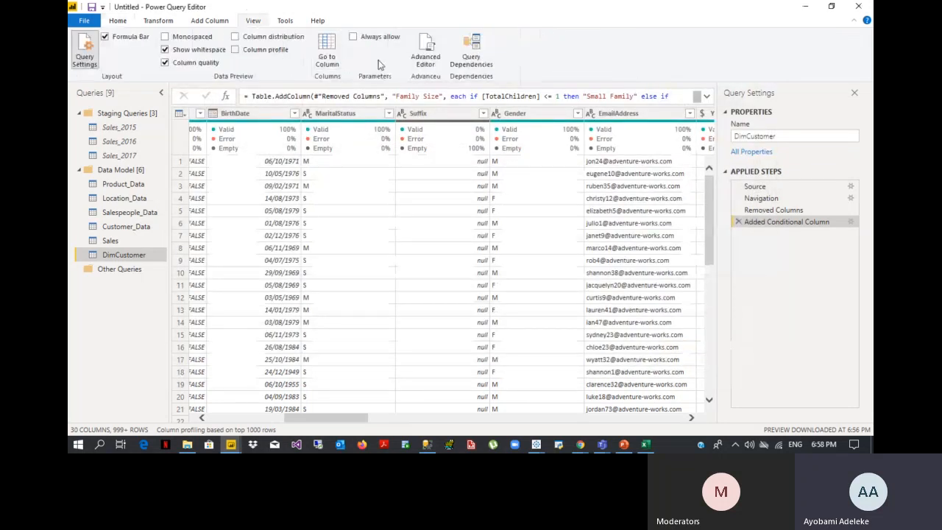
pyautogui.click(431, 53)
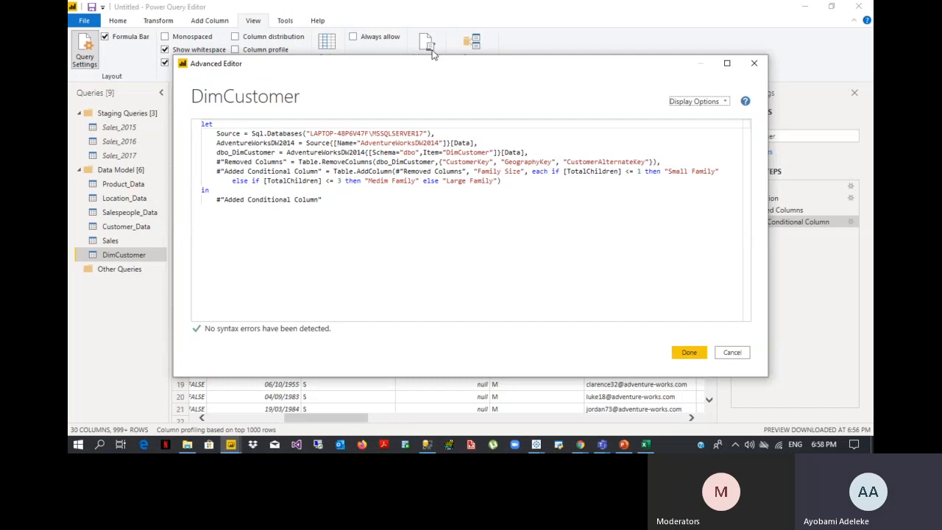
pyautogui.click(732, 352)
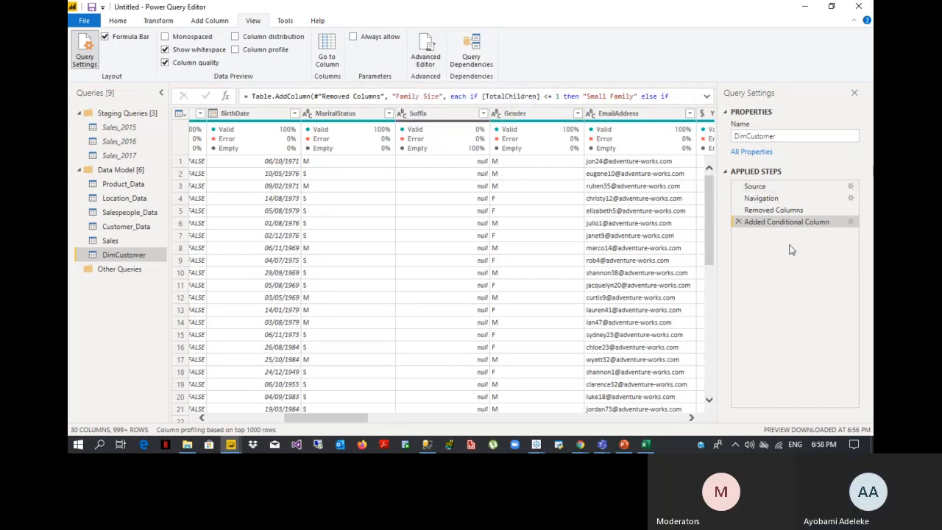
# - Copy the complete M code of the DimCustomer query from the Advanced Editor
pyautogui.click(424, 59)
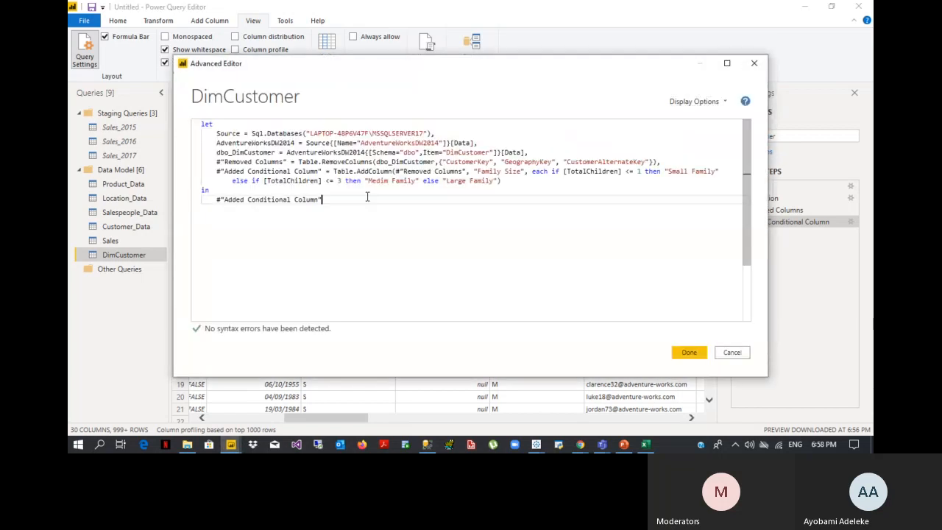
pyautogui.hotkey('ctrl', 'a')
pyautogui.hotkey('ctrl', 'c')
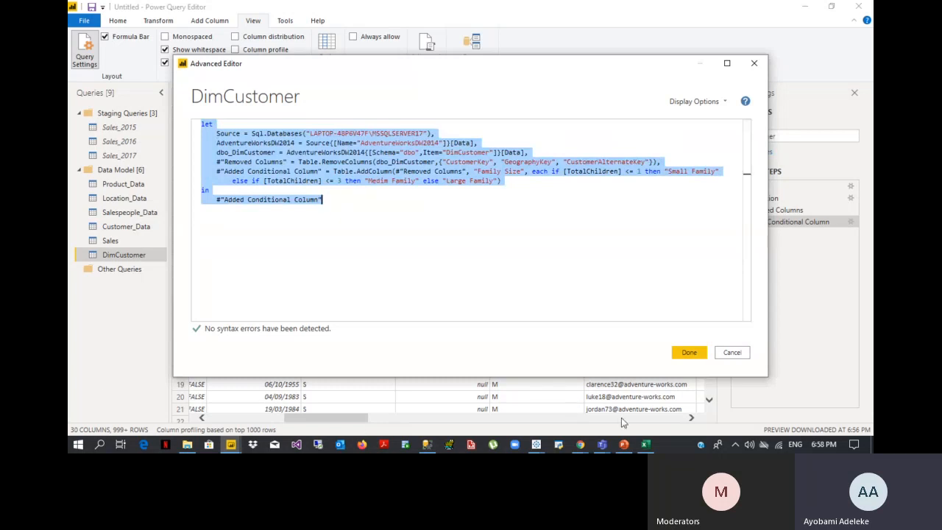
# - Switch to Excel and create a new blank workbook
pyautogui.click(645, 444)
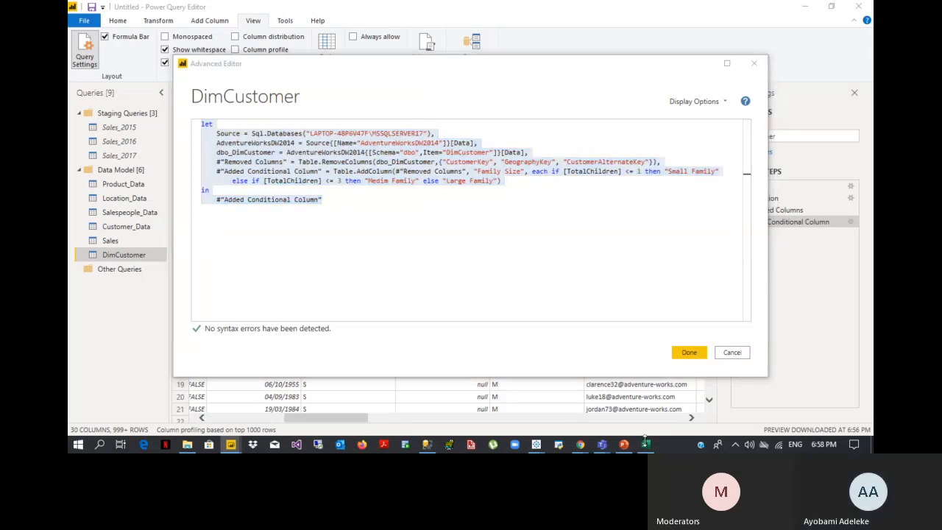
pyautogui.hotkey('alt', 'Tab')
pyautogui.hotkey('alt', 'Tab')
pyautogui.hotkey('alt', 'Tab')
pyautogui.hotkey('alt', 'Tab')
pyautogui.hotkey('alt', 'Tab')
pyautogui.hotkey('alt', 'Tab')
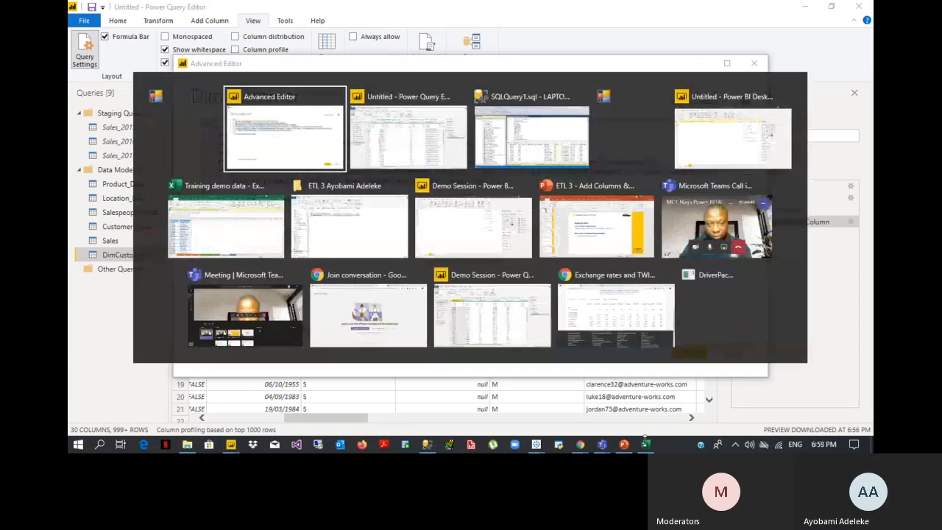
pyautogui.hotkey('alt', 'Tab')
pyautogui.hotkey('alt', 'Tab')
pyautogui.hotkey('alt', 'Tab')
pyautogui.hotkey('alt', 'Tab')
pyautogui.hotkey('alt', 'Tab')
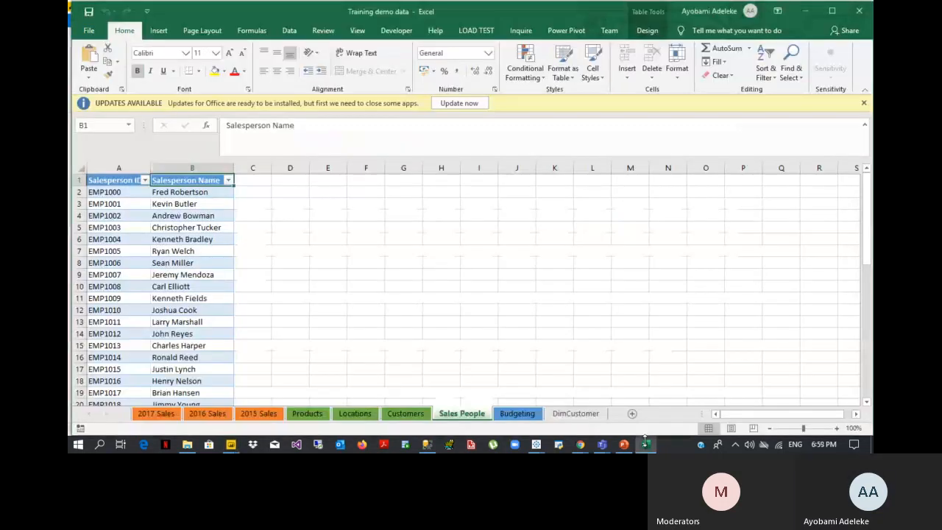
pyautogui.hotkey('ctrl', 'n')
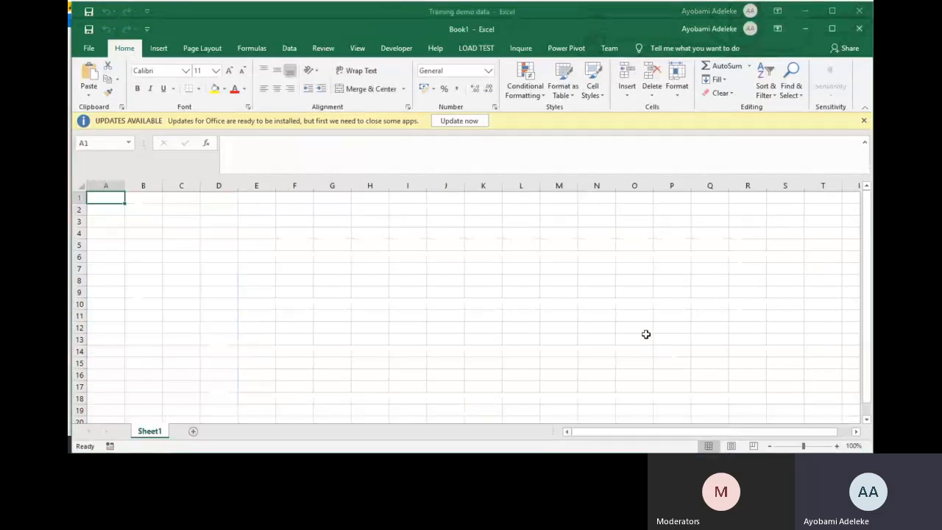
# - Create a blank query in the new workbook, opening it in Excel's Power Query Editor
pyautogui.click(290, 49)
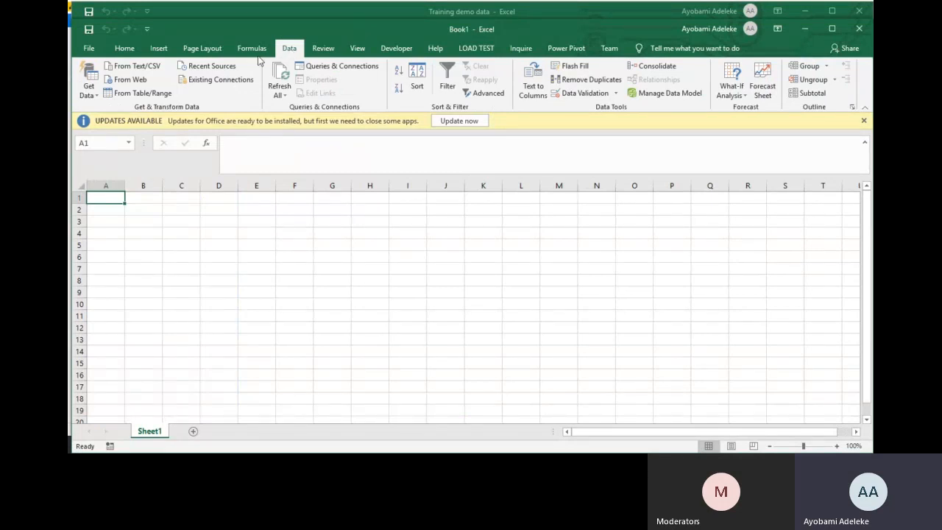
pyautogui.click(95, 99)
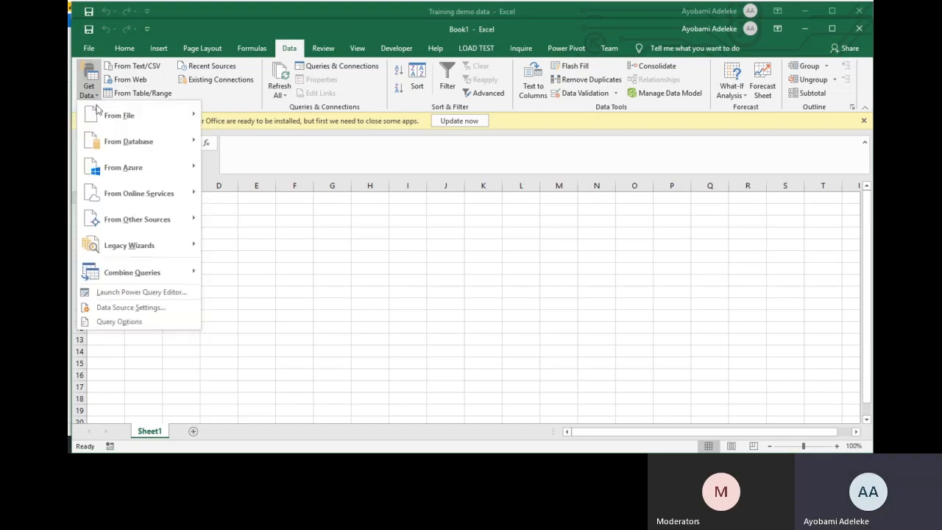
pyautogui.moveTo(142, 236)
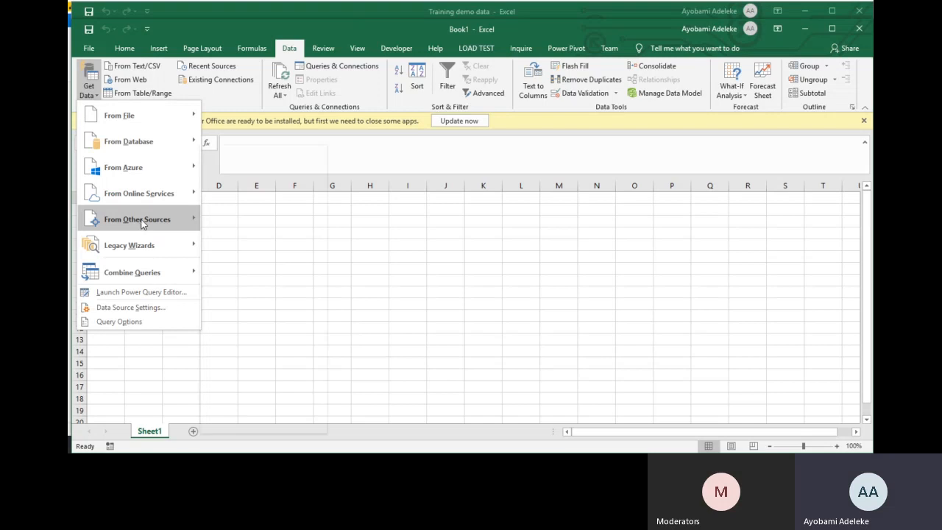
pyautogui.moveTo(139, 221)
pyautogui.click(253, 420)
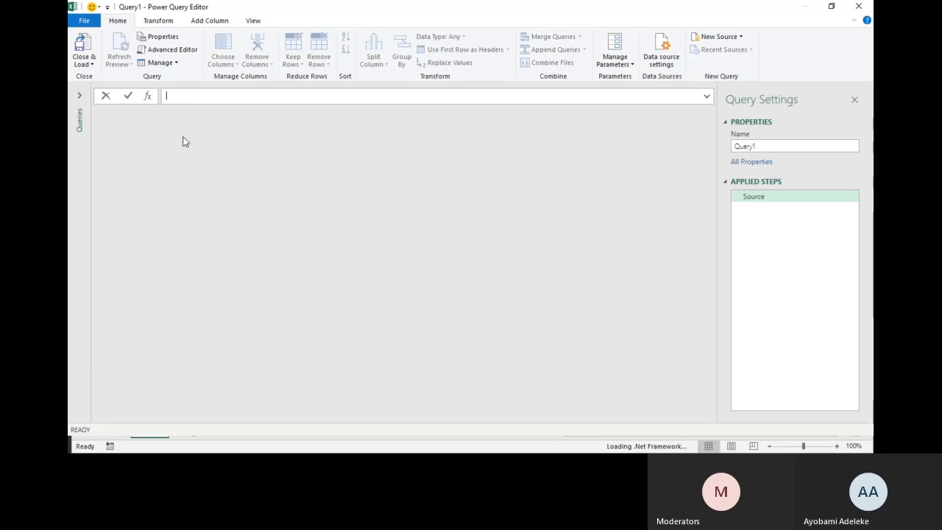
# - Replace the blank query's default code with the copied DimCustomer M code in the Advanced Editor and apply it
pyautogui.click(176, 52)
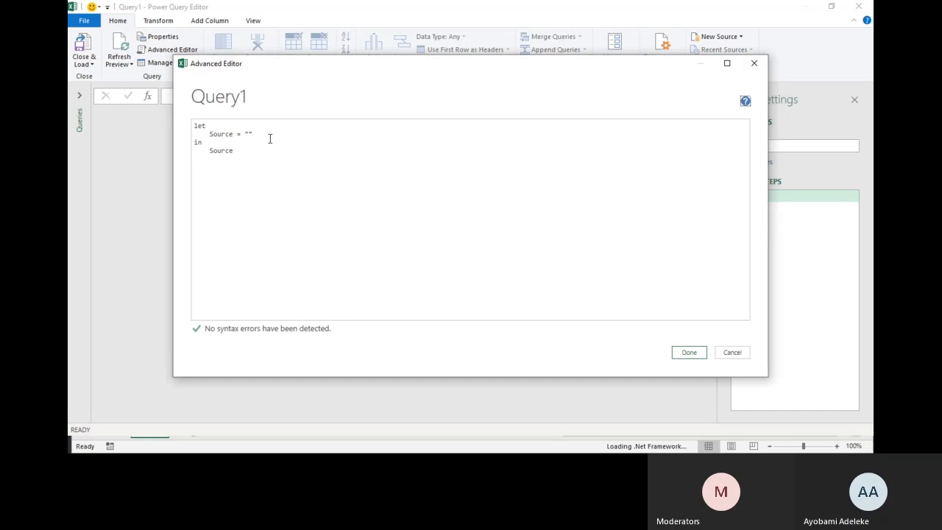
pyautogui.hotkey('ctrl', 'a')
pyautogui.press('Delete')
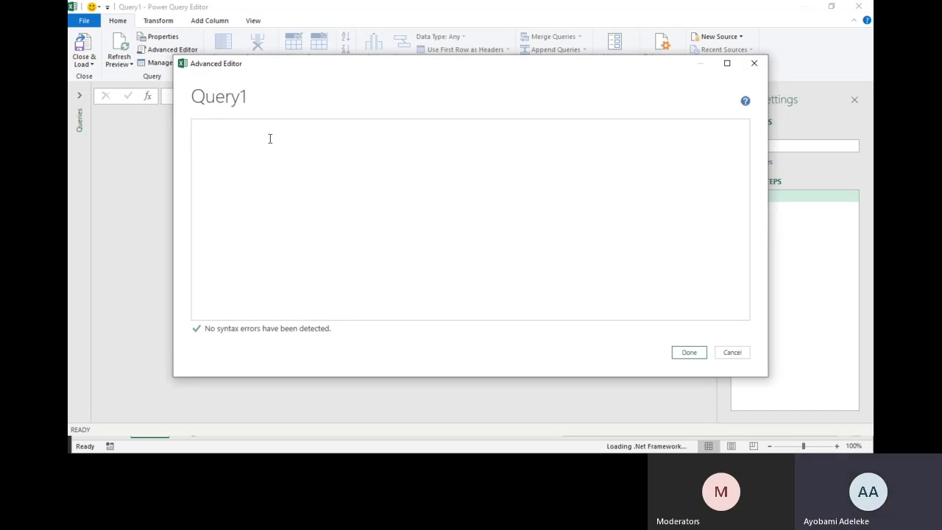
pyautogui.hotkey('ctrl', 'v')
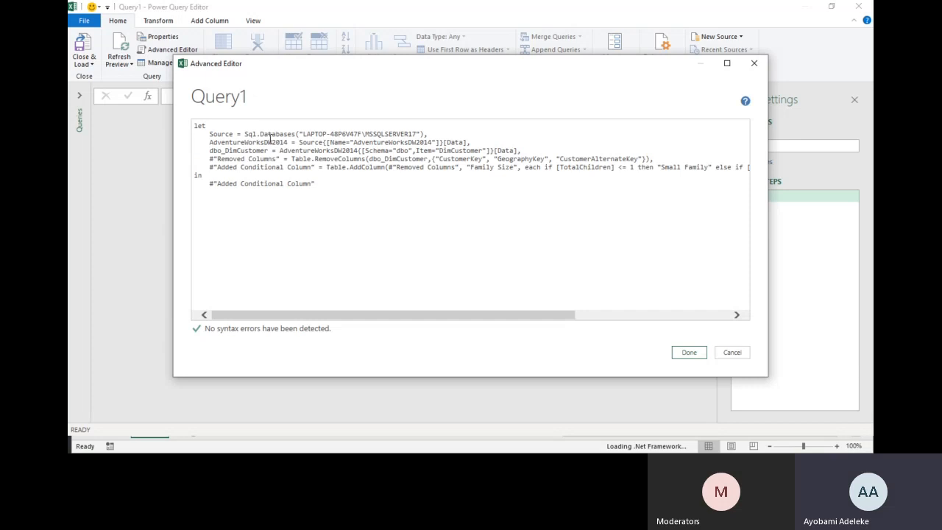
pyautogui.click(692, 358)
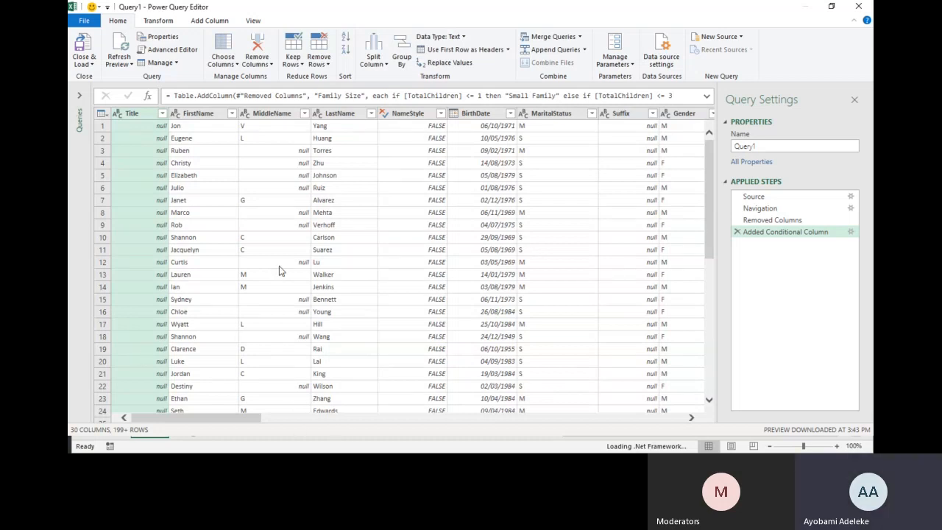
# - Examine the Removed Columns, Navigation and Added Conditional Column steps of the pasted query and its Family Size column
pyautogui.click(769, 220)
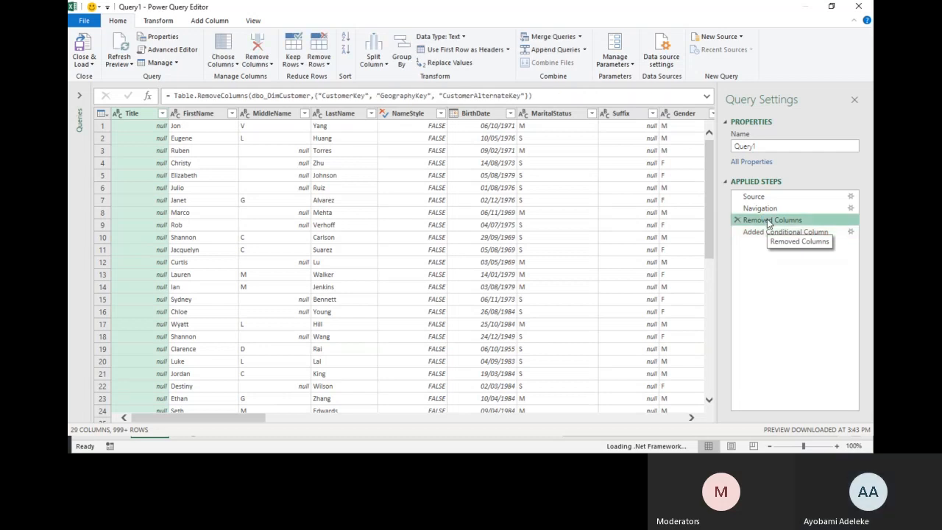
pyautogui.click(767, 211)
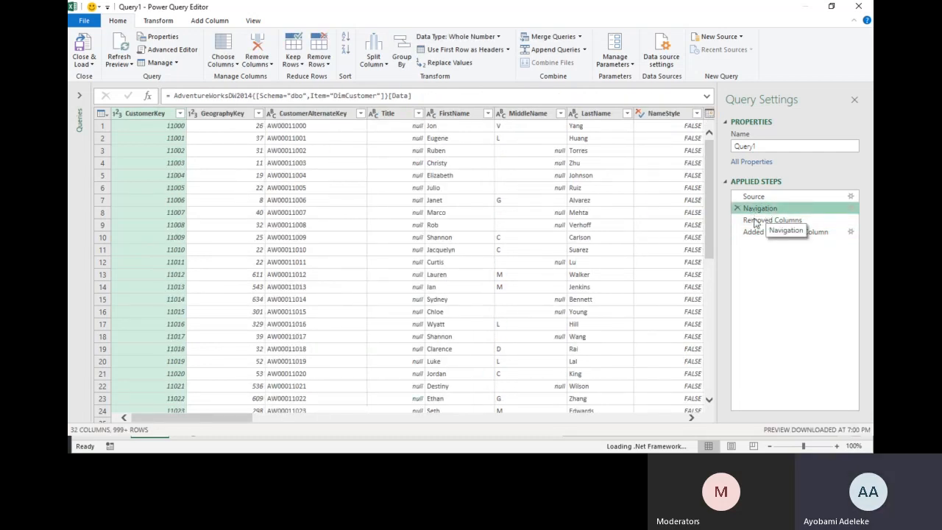
pyautogui.click(759, 221)
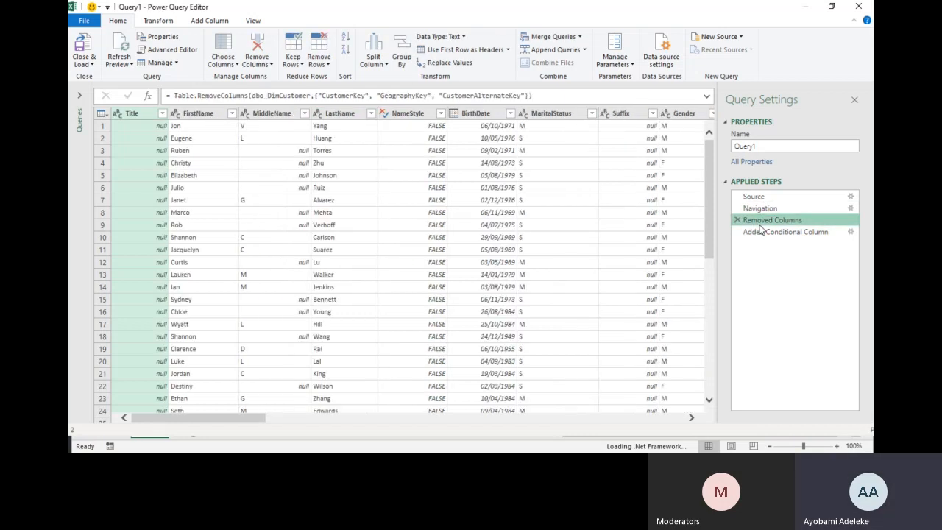
pyautogui.click(763, 231)
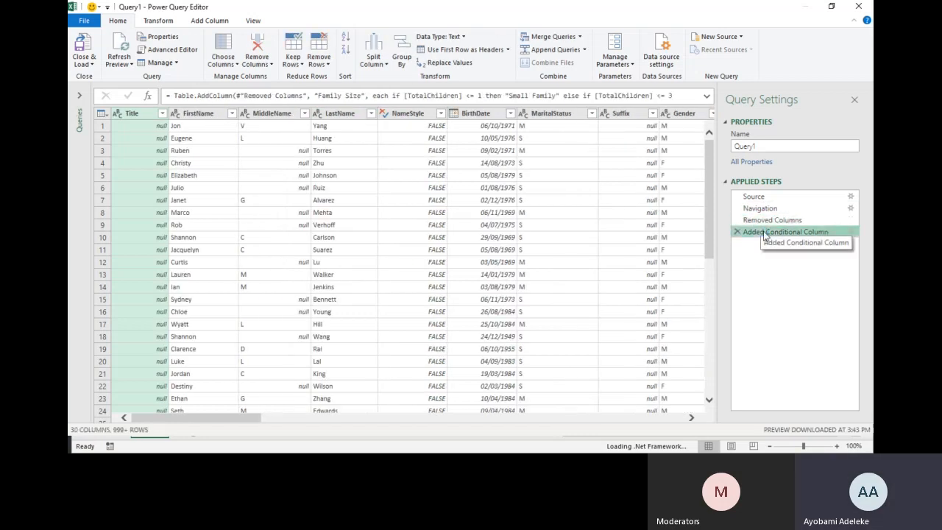
pyautogui.click(672, 417)
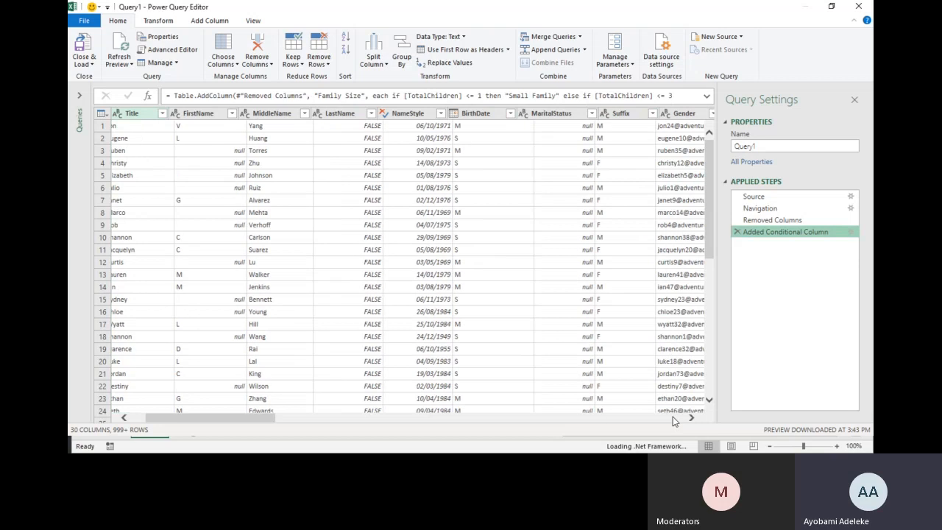
pyautogui.click(673, 417)
pyautogui.click(673, 418)
pyautogui.click(673, 417)
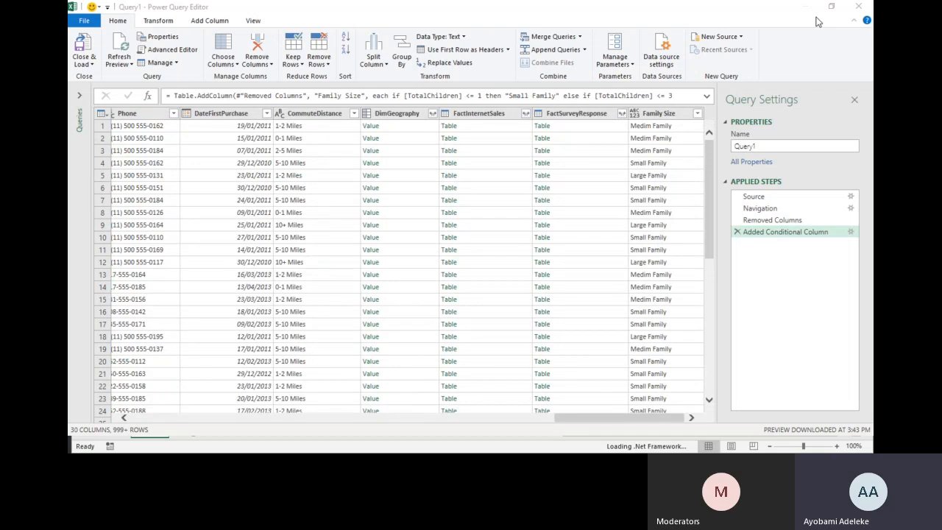
# - Switch back to Power BI's Power Query Editor and start a new query from a Web source
pyautogui.hotkey('alt', 'Tab')
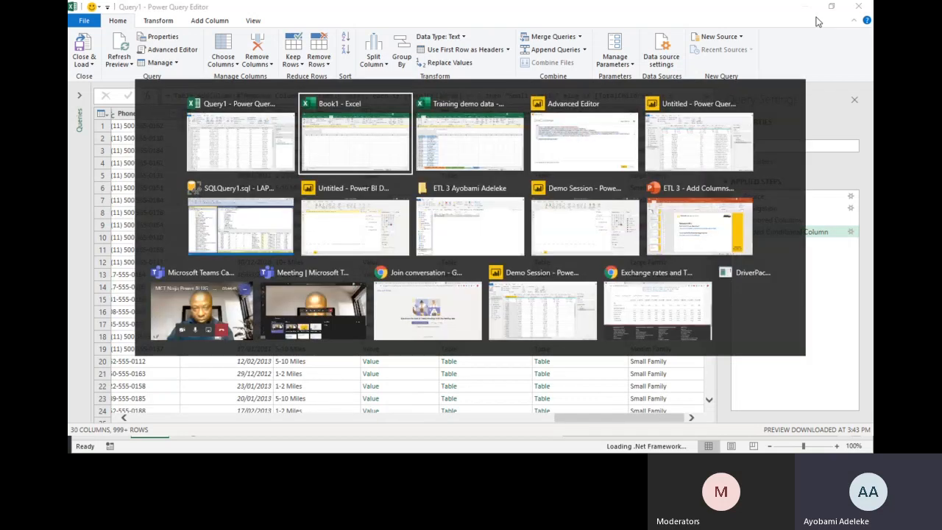
pyautogui.hotkey('alt', 'Tab')
pyautogui.hotkey('alt', 'Tab')
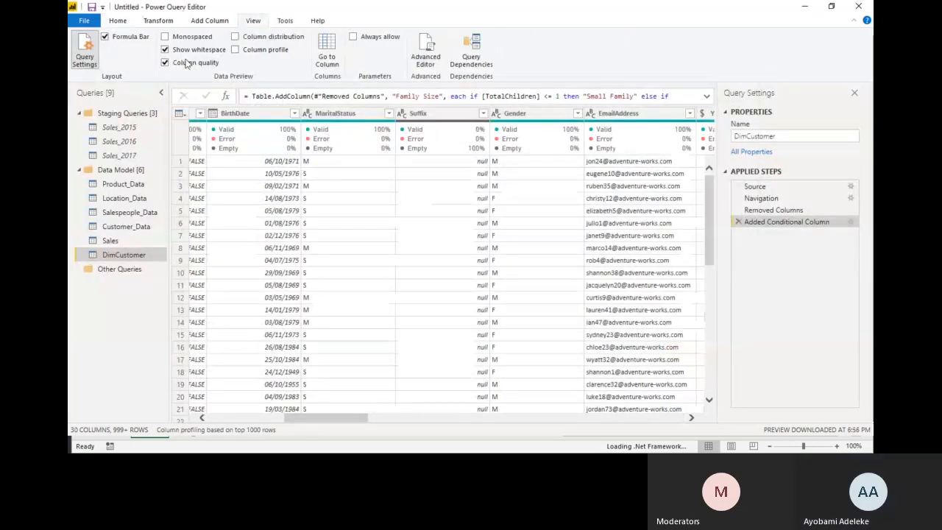
pyautogui.click(110, 25)
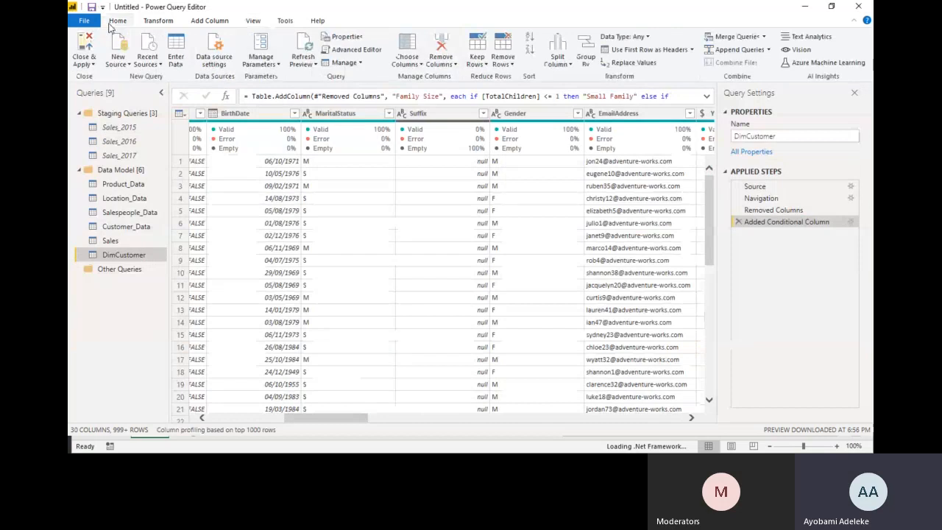
pyautogui.click(119, 62)
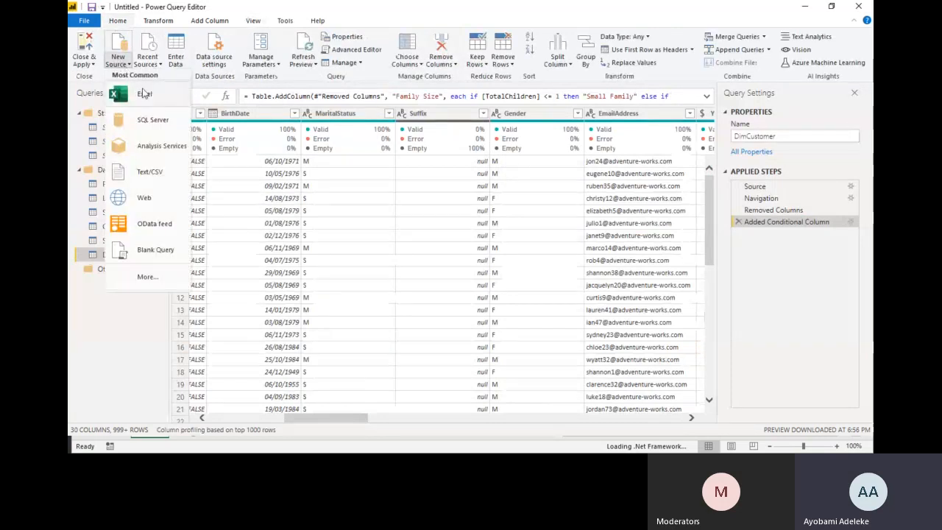
pyautogui.click(156, 202)
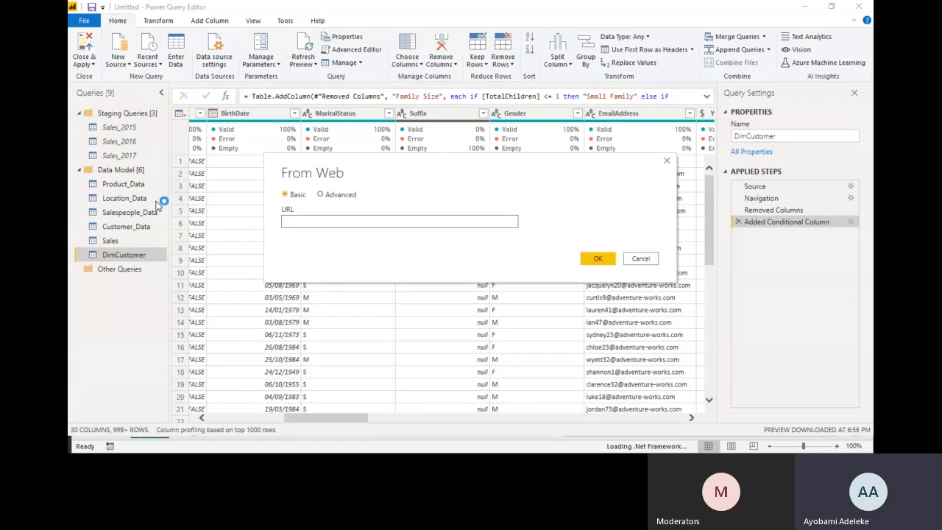
# - Switch to the PowerPoint resource slide and copy the link for the Reserve Bank of New Zealand exchange rate data
pyautogui.hotkey('alt', 'Tab')
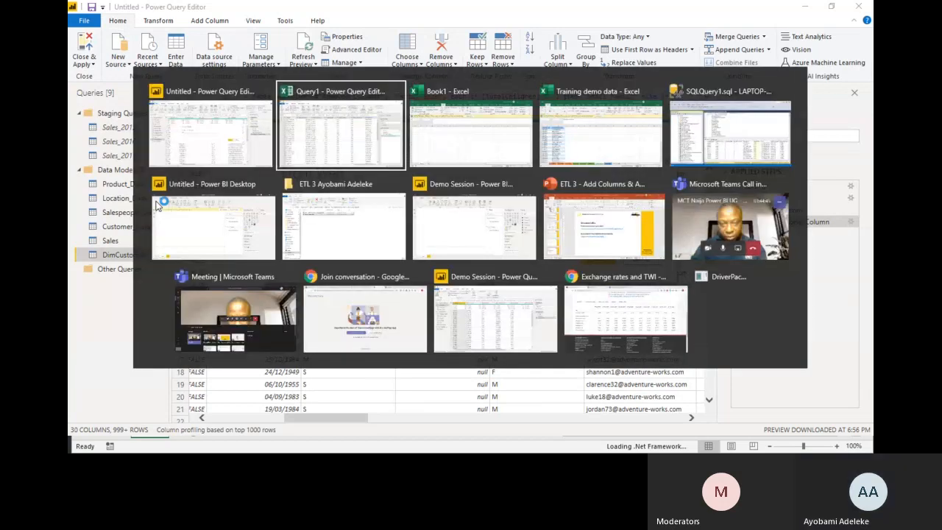
pyautogui.hotkey('alt', 'Tab')
pyautogui.hotkey('alt', 'Tab')
pyautogui.hotkey('alt', 'Down')
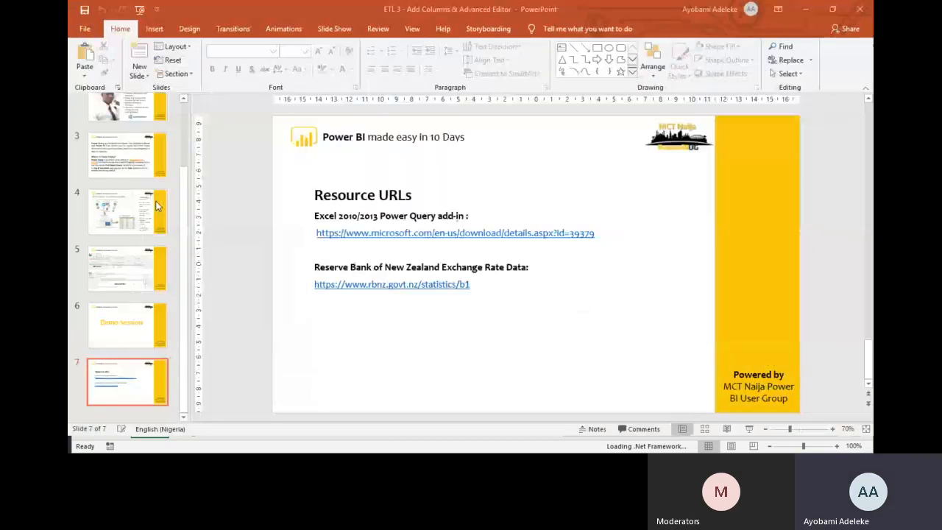
pyautogui.click(366, 289)
pyautogui.rightClick(366, 288)
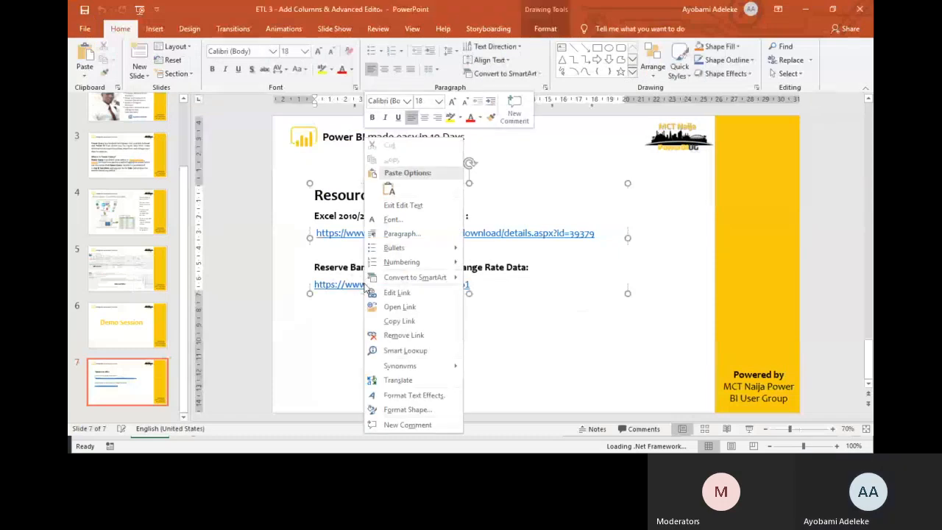
pyautogui.click(419, 321)
pyautogui.hotkey('alt', 'Tab')
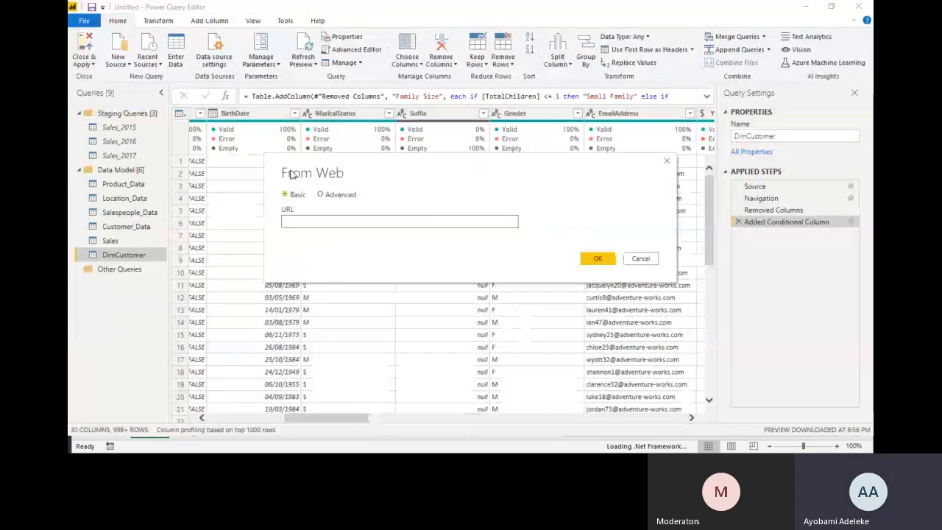
pyautogui.click(324, 223)
pyautogui.hotkey('ctrl', 'v')
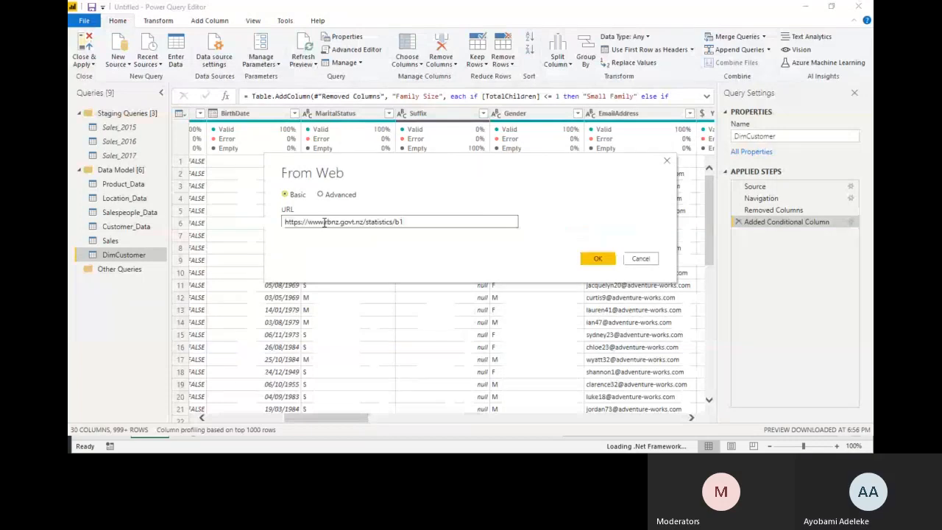
pyautogui.click(597, 259)
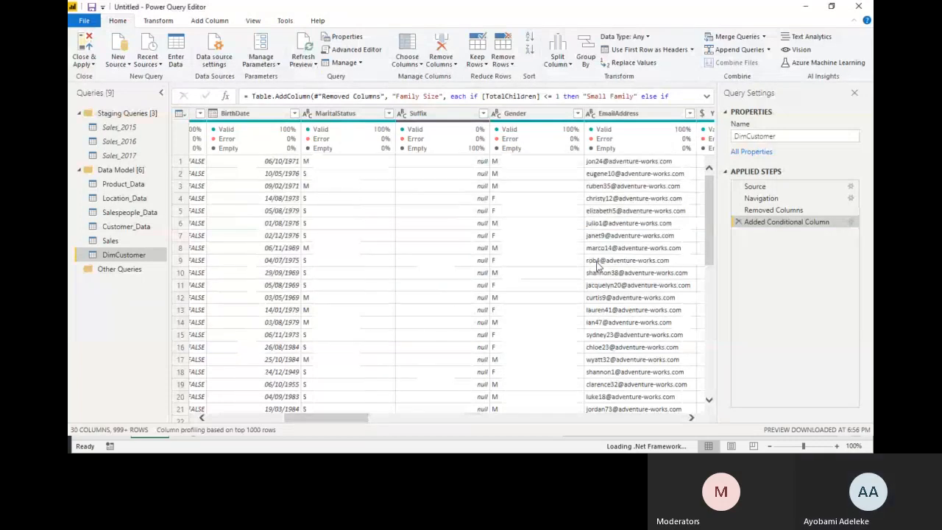
# - Switch to Chrome, open the copied Reserve Bank link in a new tab and examine the exchange rates summary table
pyautogui.hotkey('alt', 'Tab')
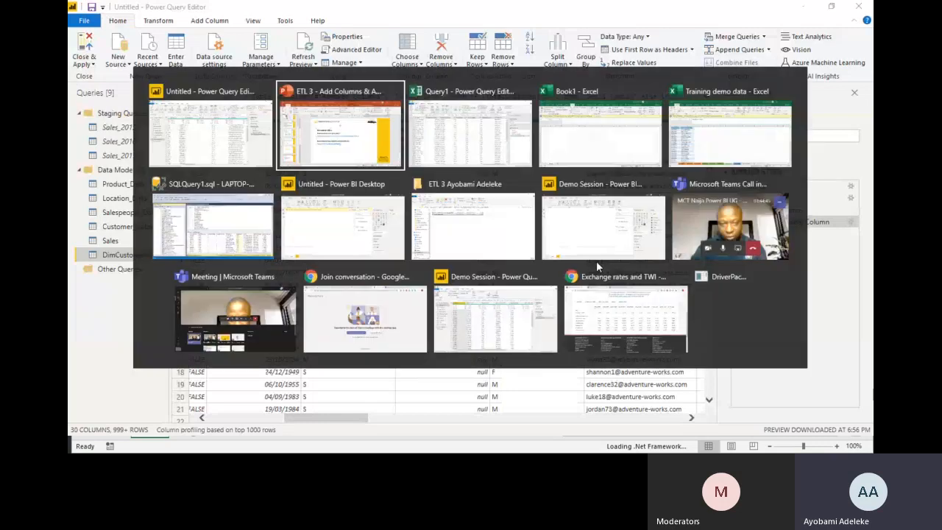
pyautogui.hotkey('alt', 'Tab')
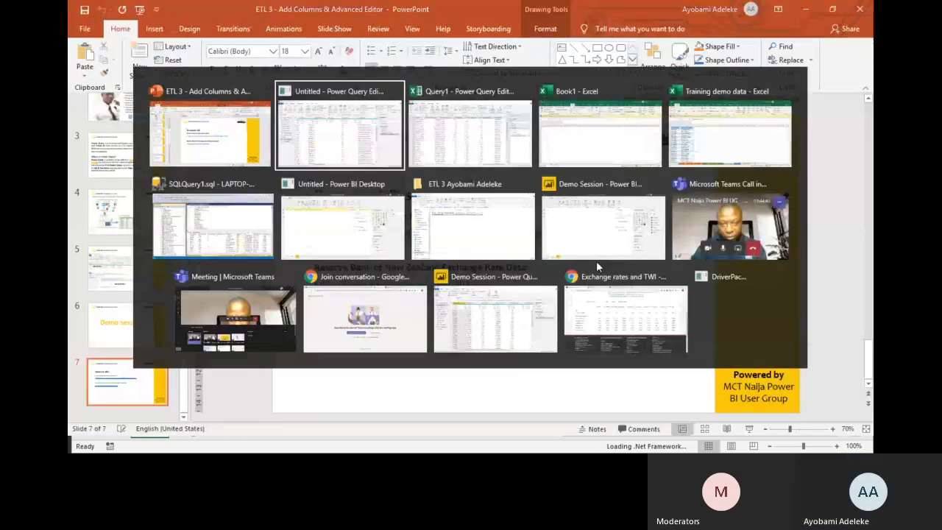
pyautogui.hotkey('alt', 'Down')
pyautogui.hotkey('alt', 'Down')
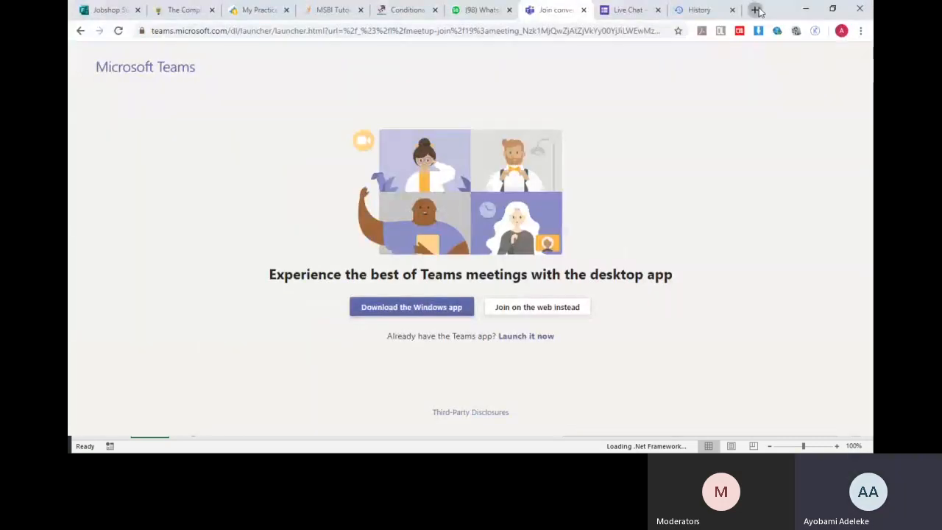
pyautogui.click(758, 11)
pyautogui.hotkey('ctrl', 'v')
pyautogui.press('Return')
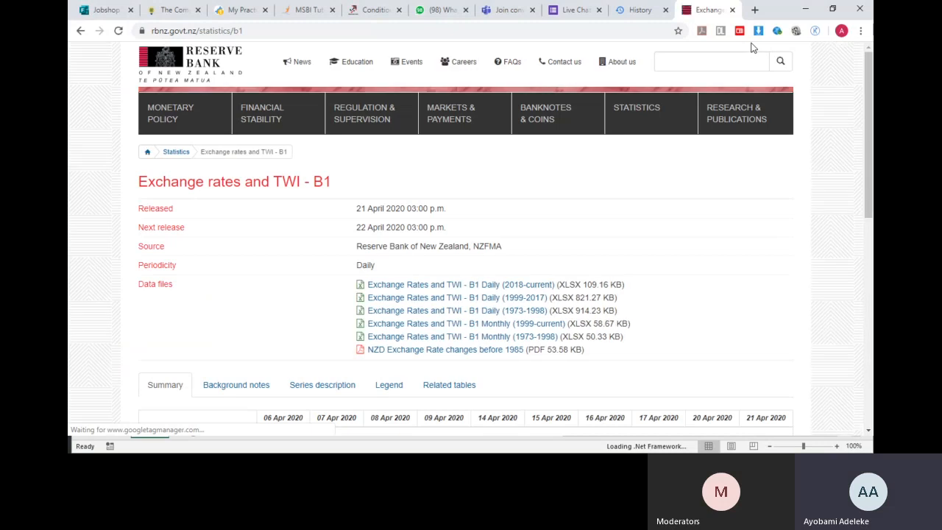
pyautogui.scroll(-4, 471, 243)
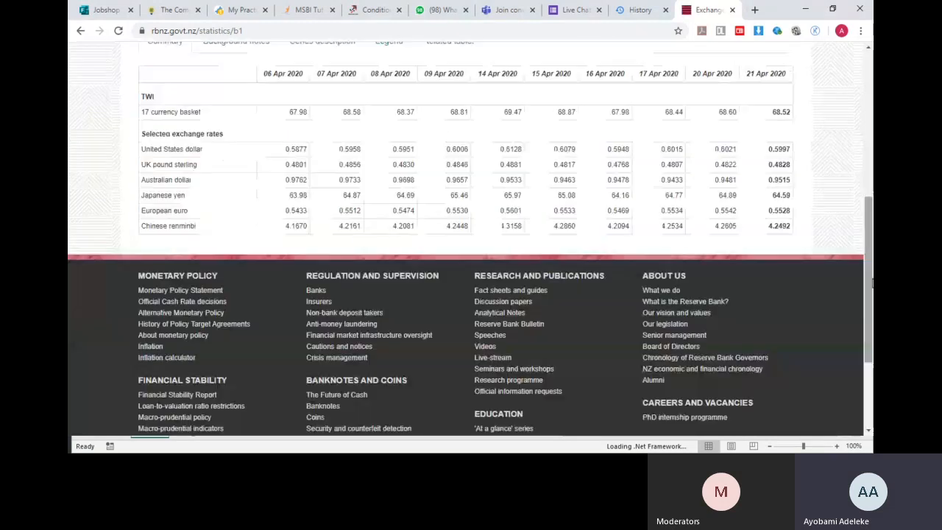
pyautogui.scroll(3, 472, 243)
pyautogui.scroll(-1, 471, 243)
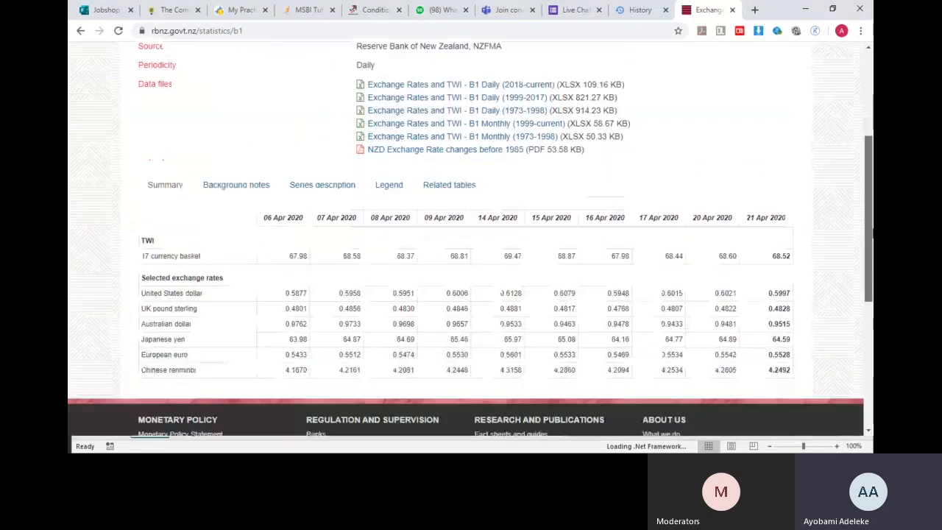
pyautogui.scroll(-1, 591, 237)
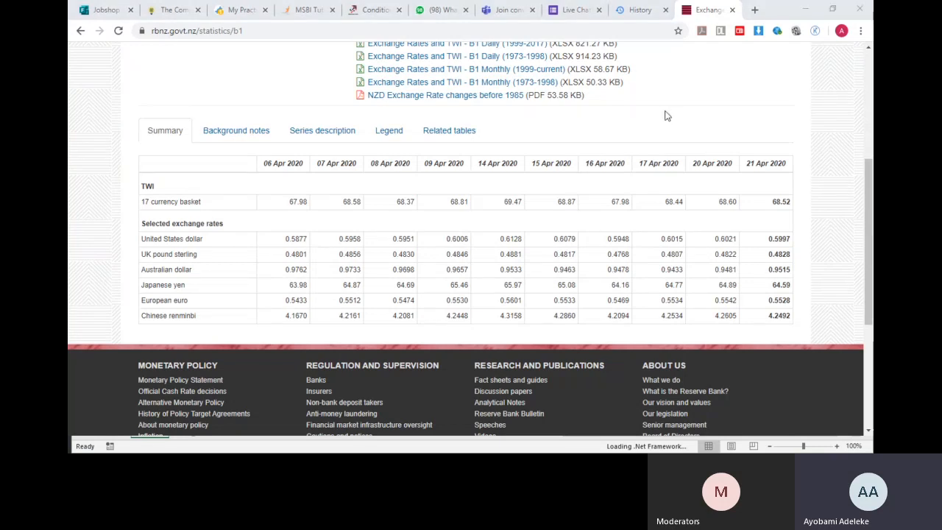
# - Switch back to Power BI's Power Query Editor and import Table 1 from the web page's HTML tables
pyautogui.hotkey('alt', 'Tab')
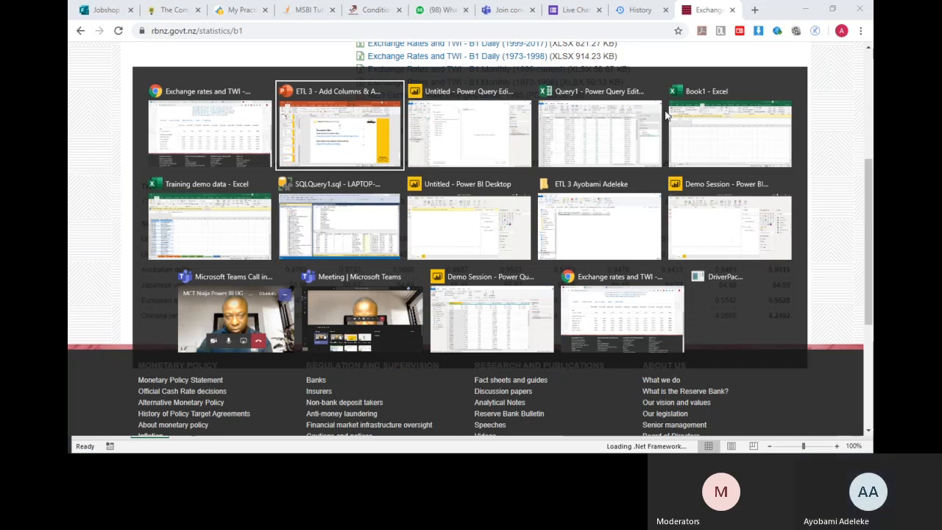
pyautogui.press('Tab')
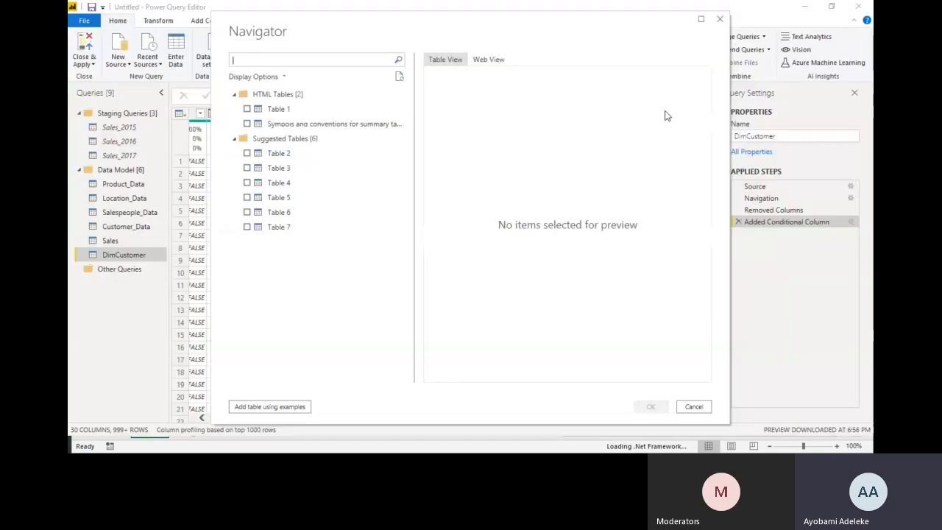
pyautogui.click(246, 109)
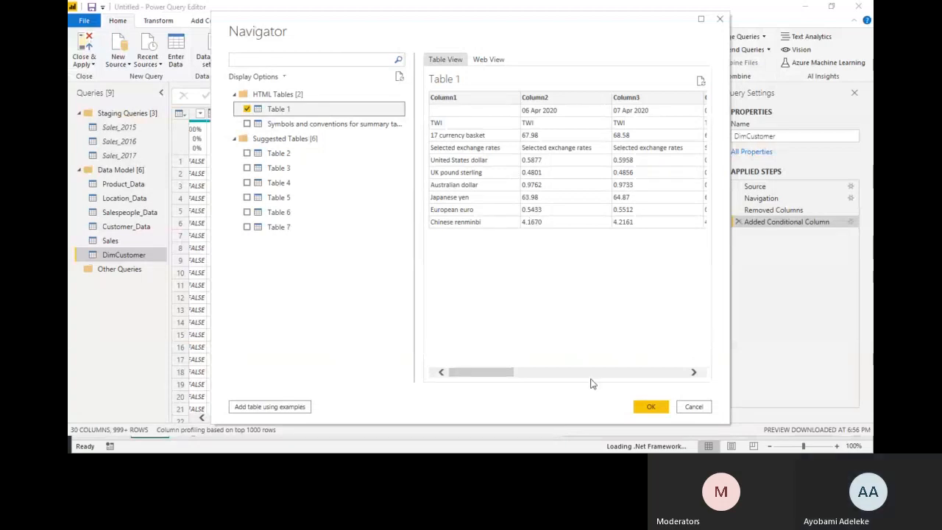
pyautogui.click(648, 411)
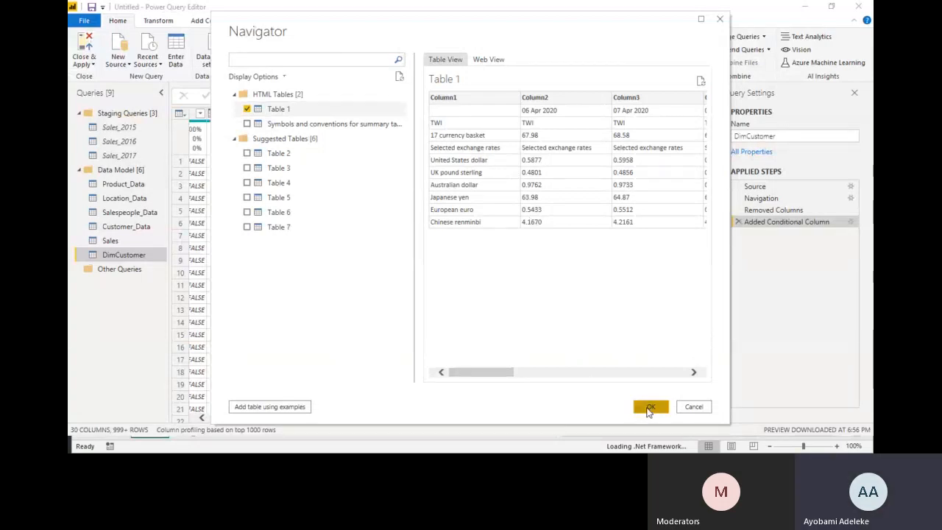
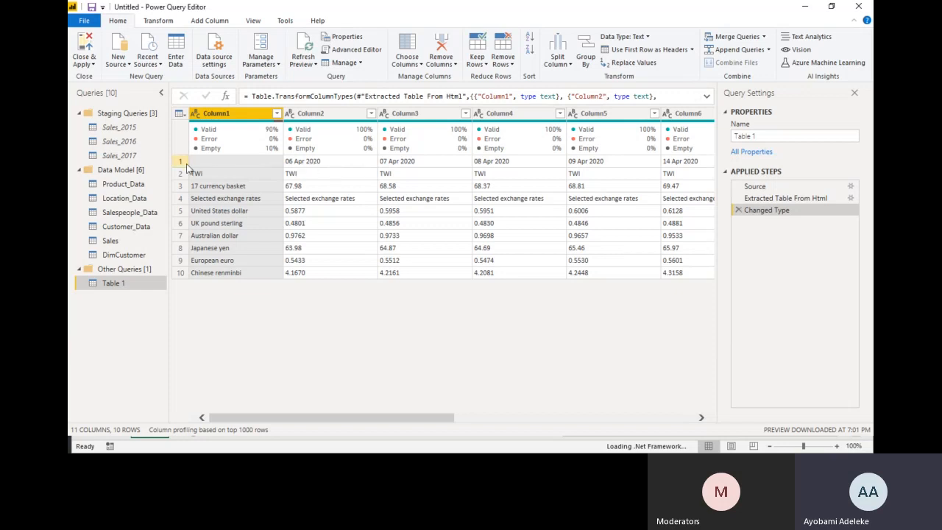
# - Promote the first row of Table 1 to headers and remove the top 2 rows
pyautogui.click(671, 51)
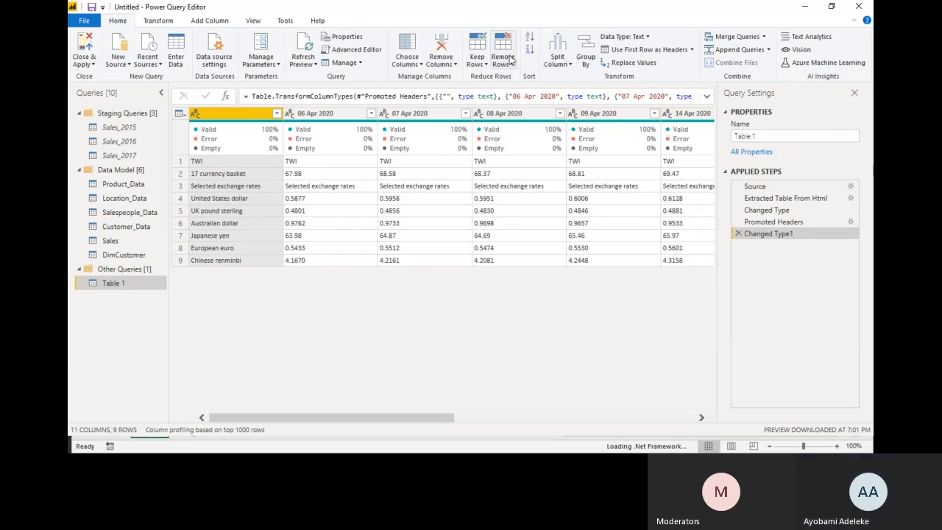
pyautogui.click(439, 64)
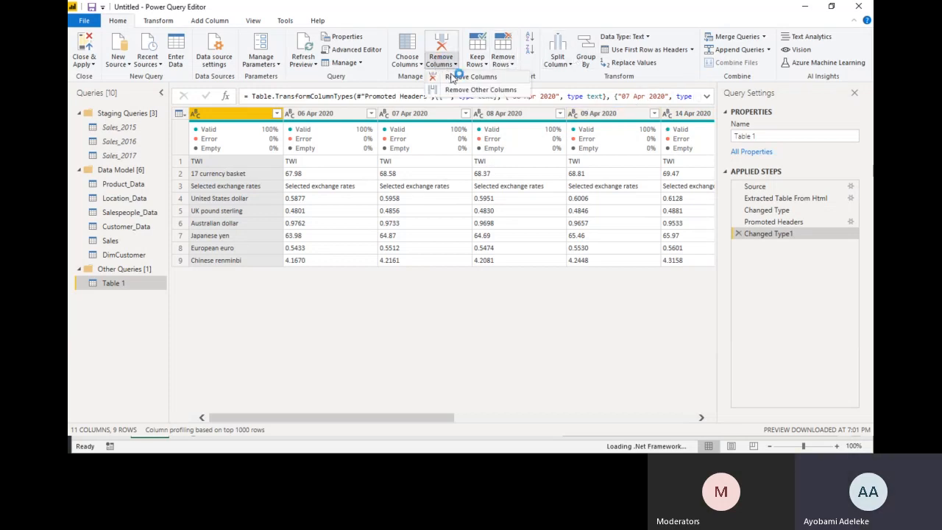
pyautogui.click(503, 64)
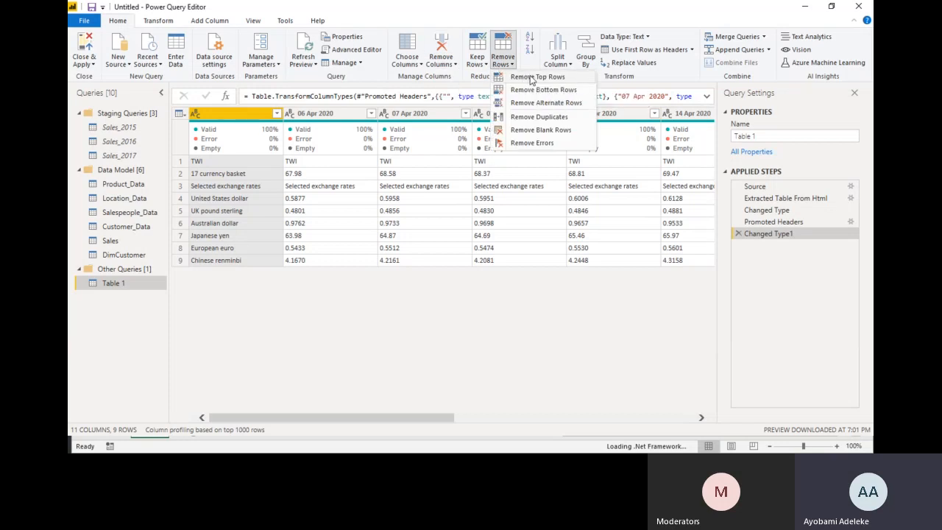
pyautogui.click(527, 76)
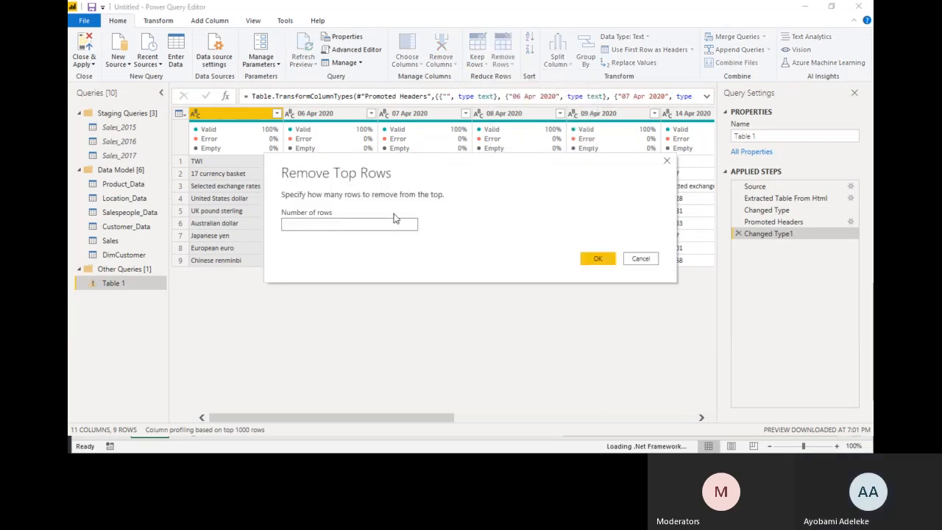
pyautogui.write('2')
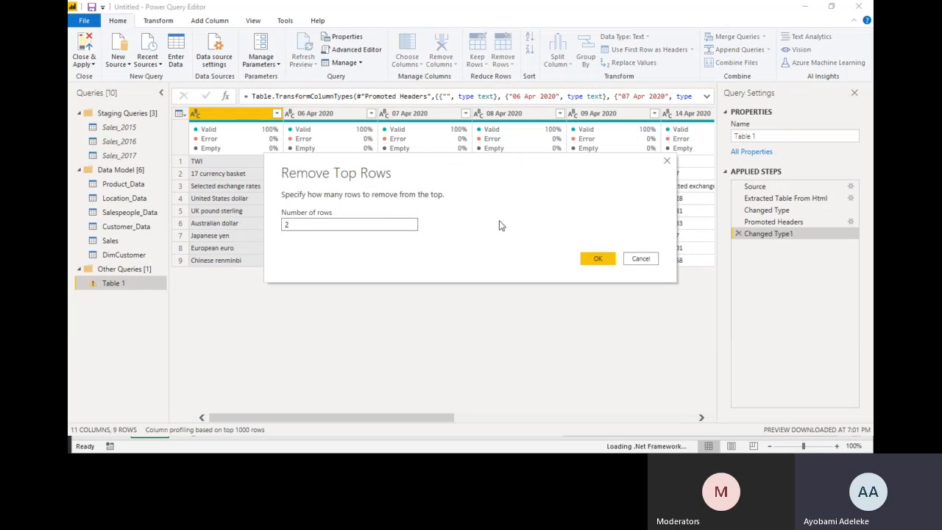
pyautogui.click(591, 262)
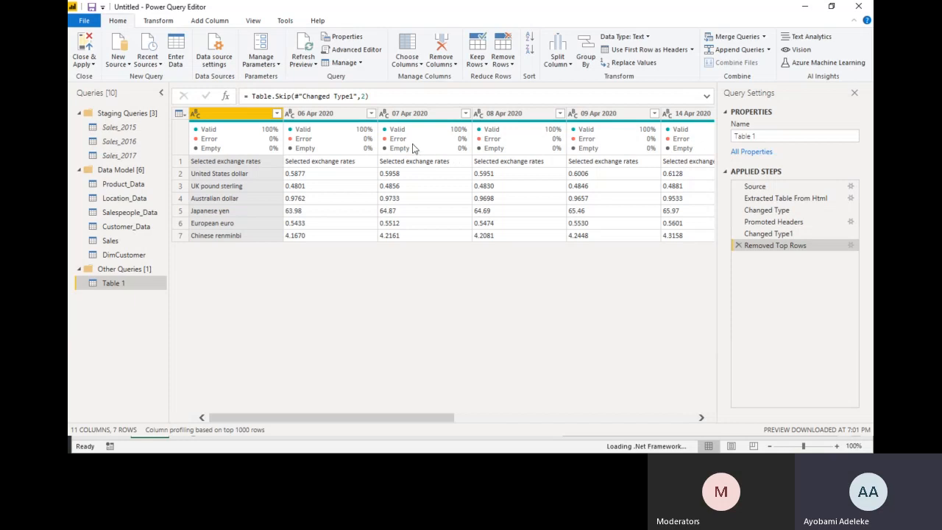
# - Demote the date headers to the first row and transpose the exchange rate table
pyautogui.moveTo(412, 148)
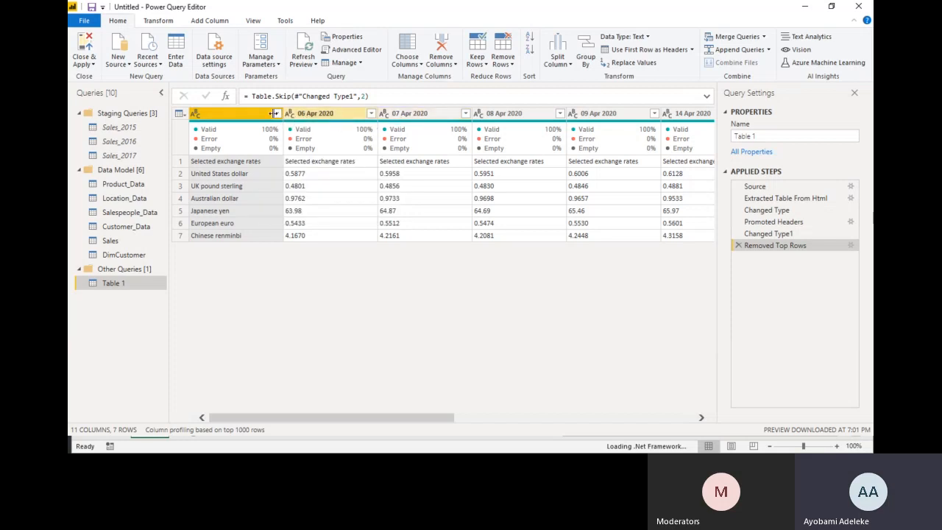
pyautogui.click(691, 50)
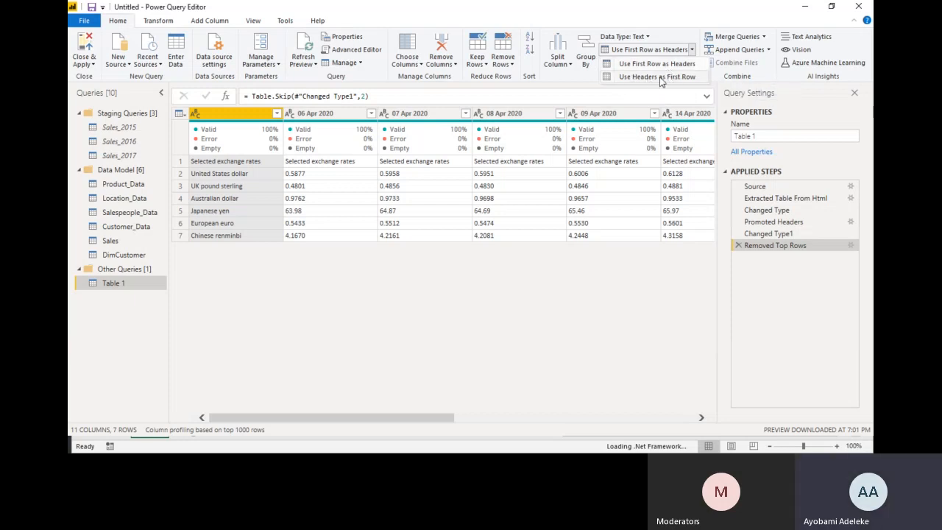
pyautogui.click(661, 78)
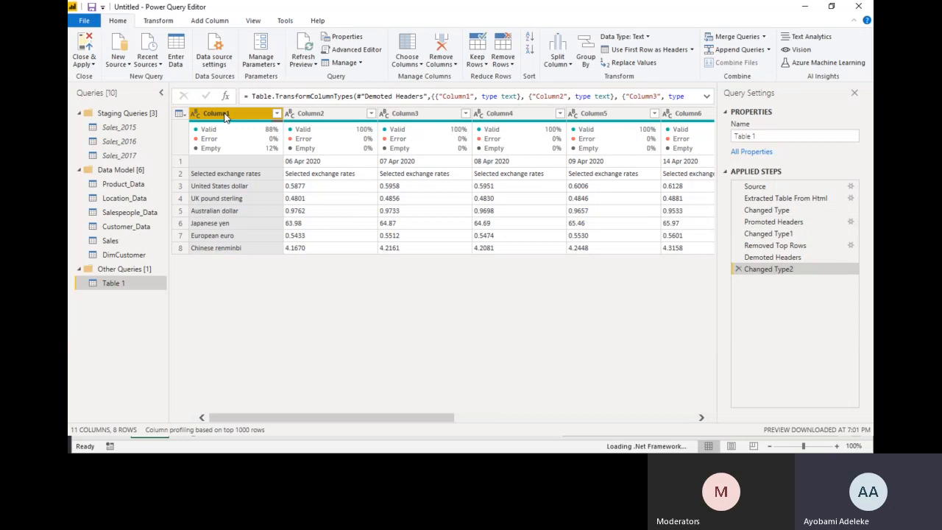
pyautogui.click(158, 21)
pyautogui.click(166, 40)
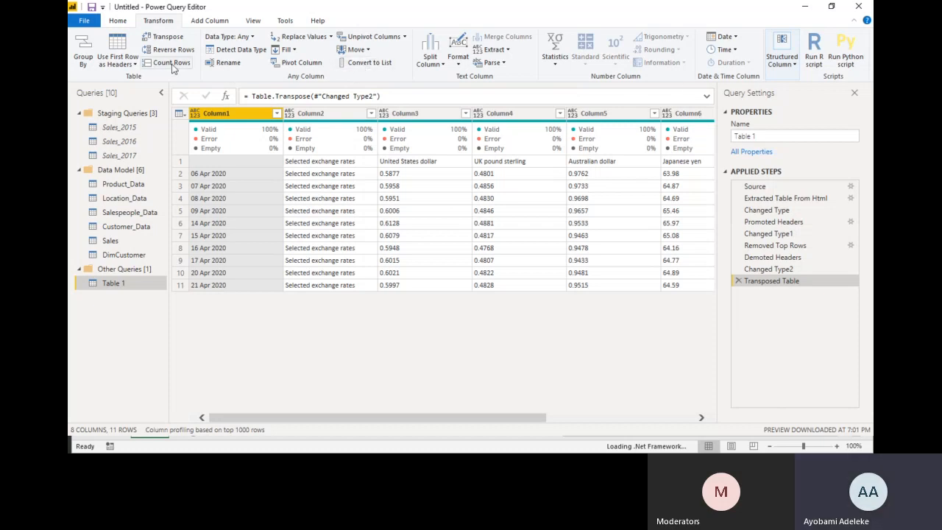
# - Promote the transposed table's first row to headers and rename the unnamed first column as Date
pyautogui.click(115, 65)
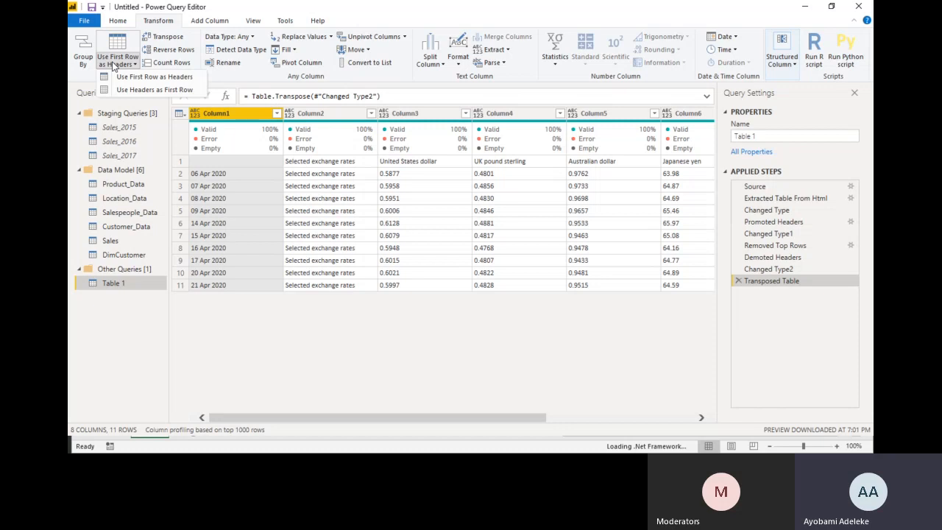
pyautogui.click(144, 76)
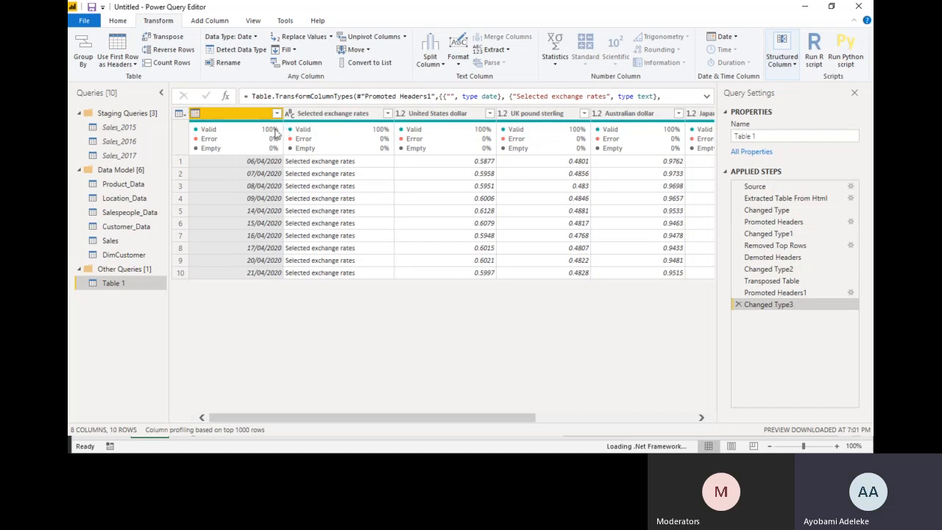
pyautogui.doubleClick(250, 114)
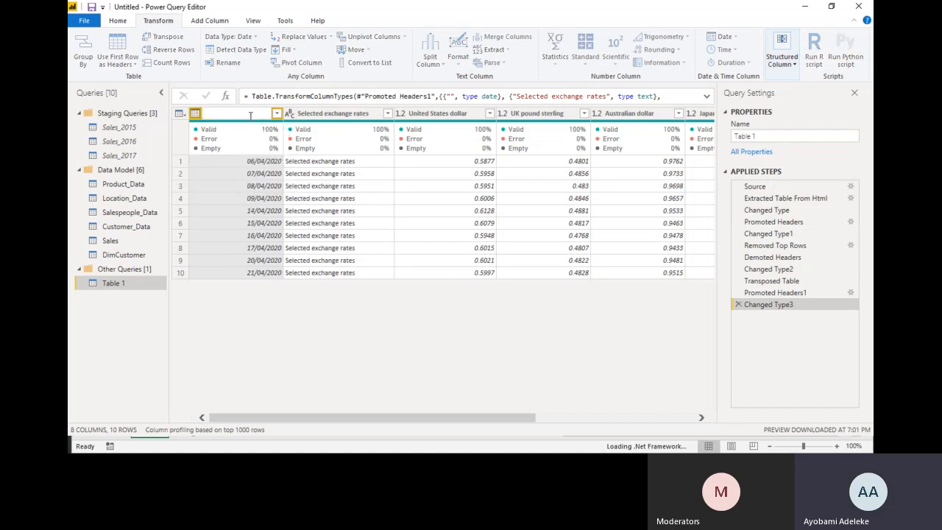
pyautogui.write('Date')
pyautogui.press('Return')
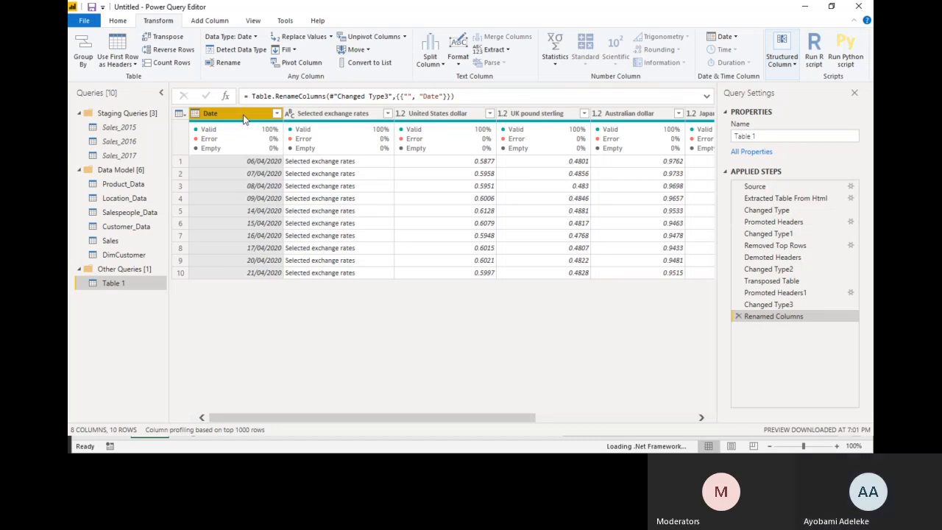
# - Unpivot all columns other than Date in the exchange rate table
pyautogui.moveTo(411, 417); pyautogui.dragTo(322, 414)
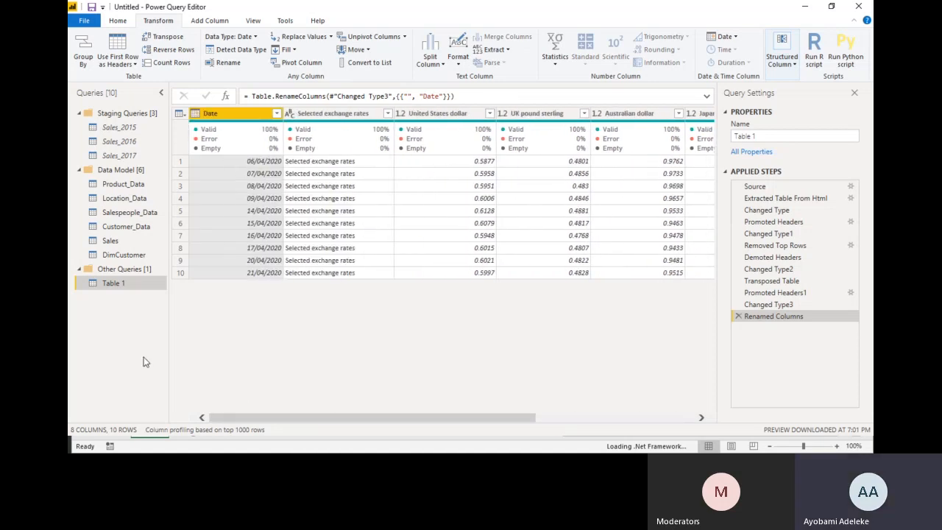
pyautogui.rightClick(220, 120)
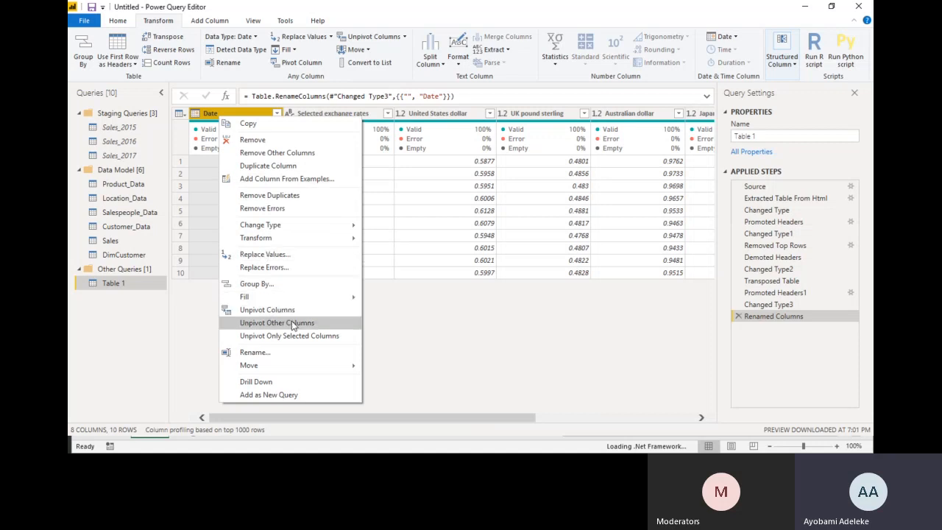
pyautogui.click(291, 322)
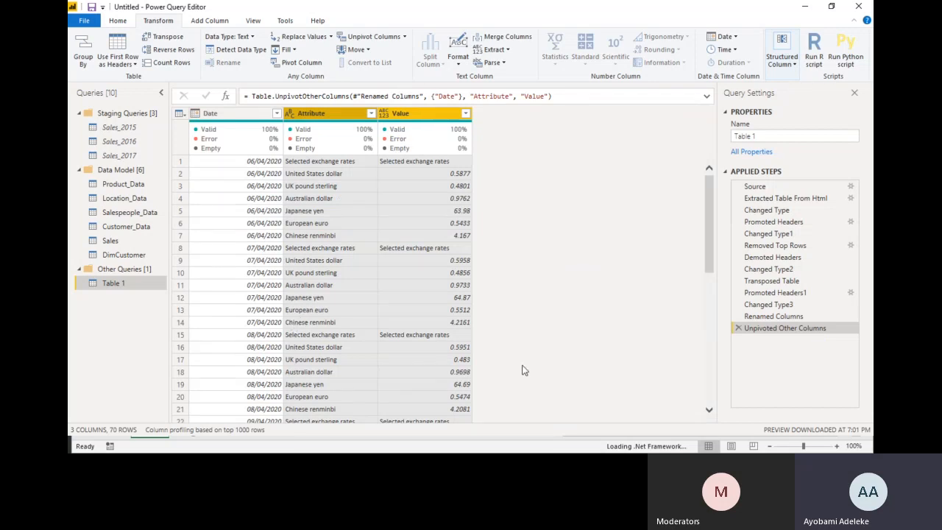
# - Redo the unpivot of all columns other than Date with the Selected exchange rates column removed first
pyautogui.click(738, 329)
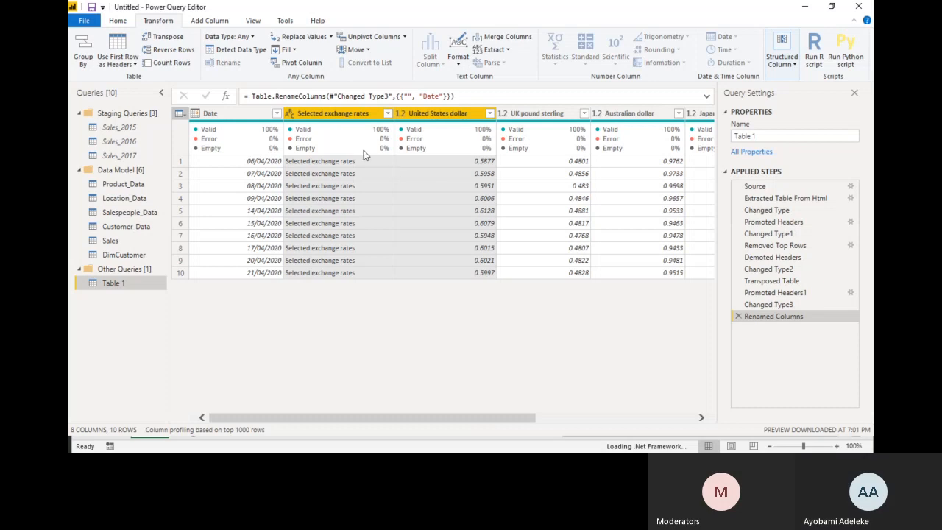
pyautogui.click(326, 115)
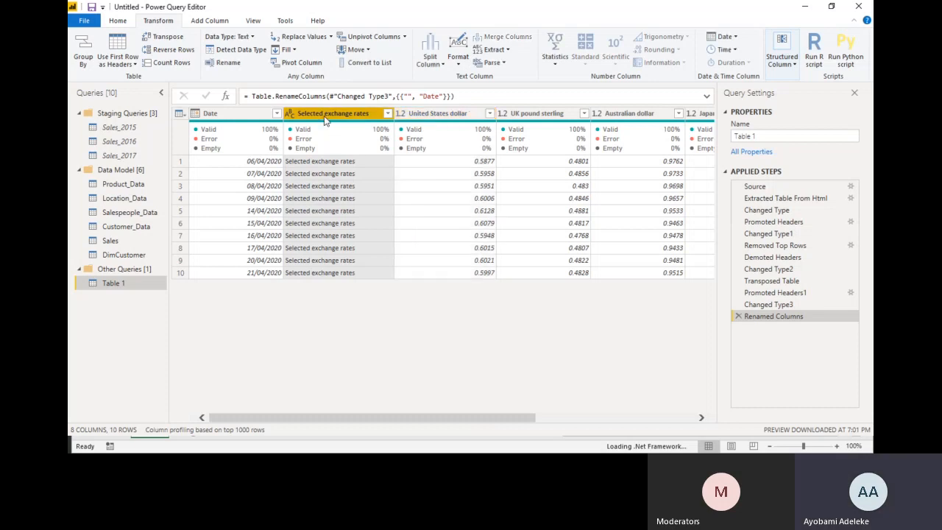
pyautogui.rightClick(326, 120)
pyautogui.click(357, 140)
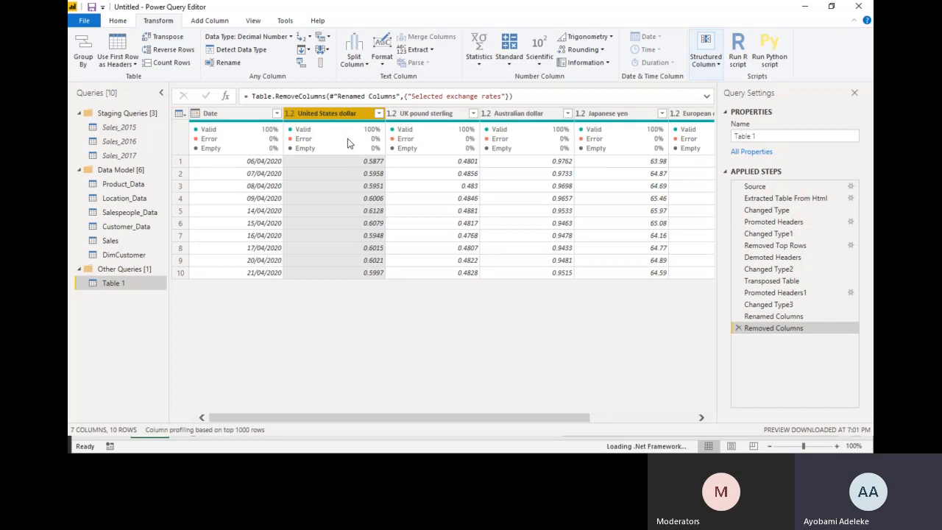
pyautogui.rightClick(224, 116)
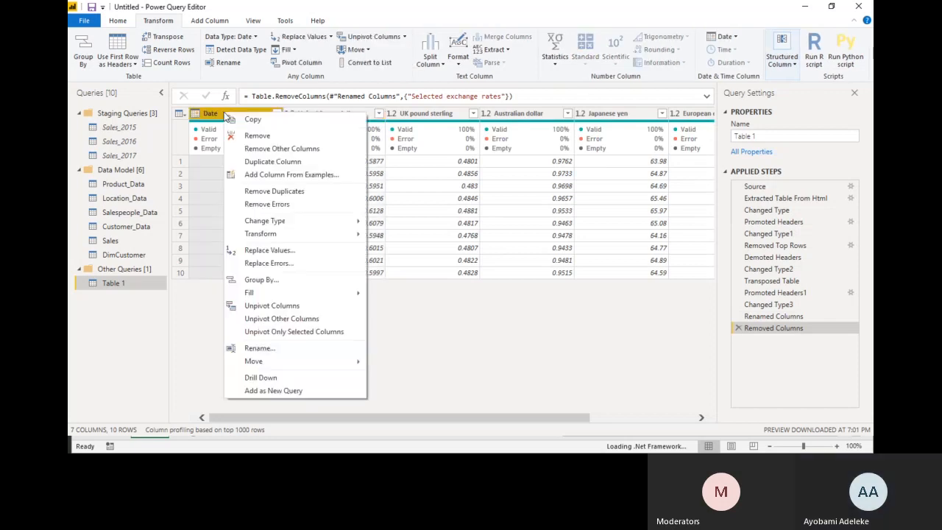
pyautogui.click(299, 322)
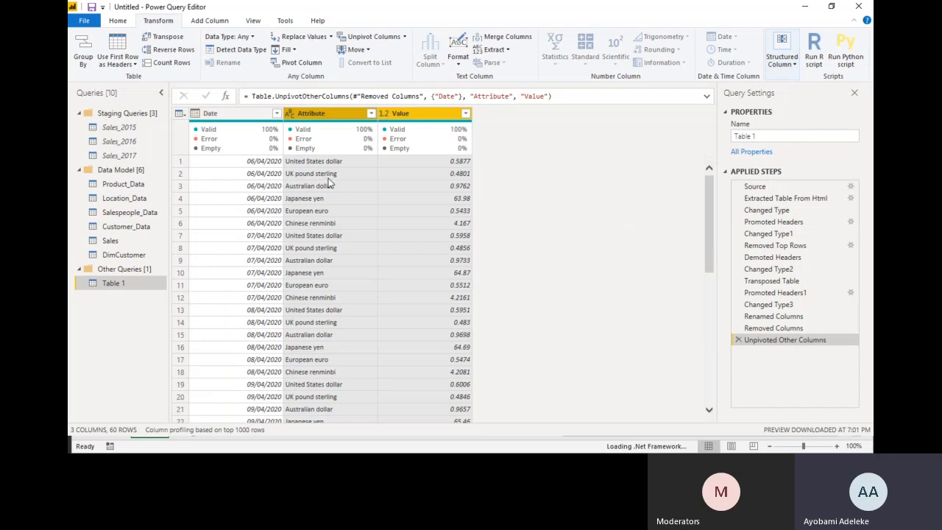
# - Rename the Attribute column as Currency and the Value column as Exchange rate
pyautogui.doubleClick(330, 113)
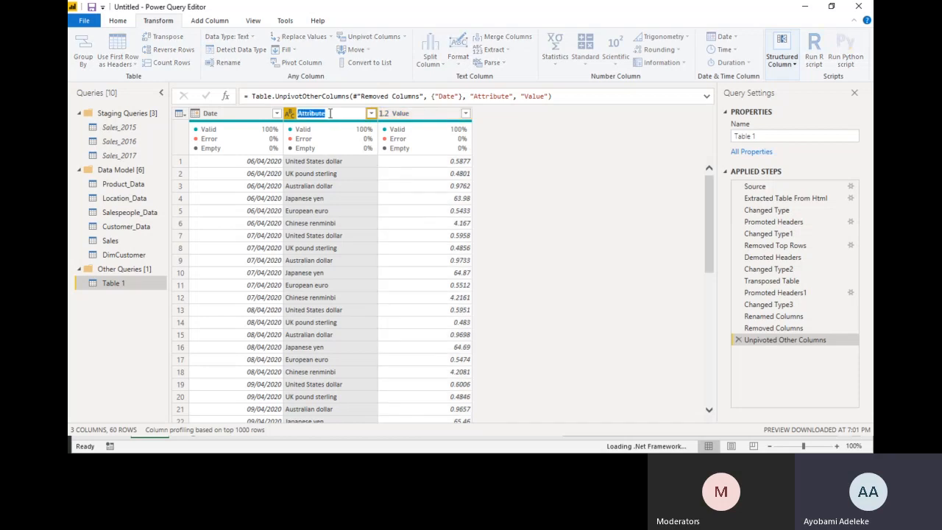
pyautogui.write('Currency')
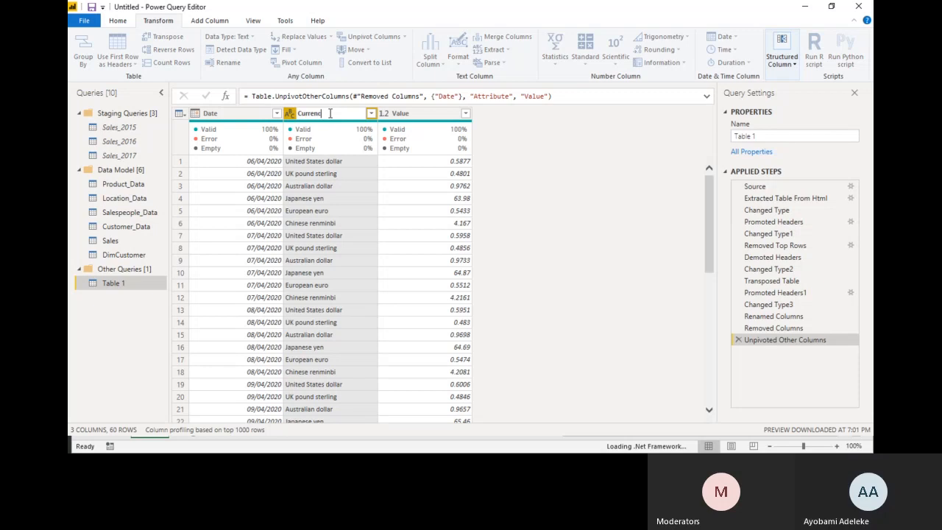
pyautogui.press('Return')
pyautogui.doubleClick(417, 113)
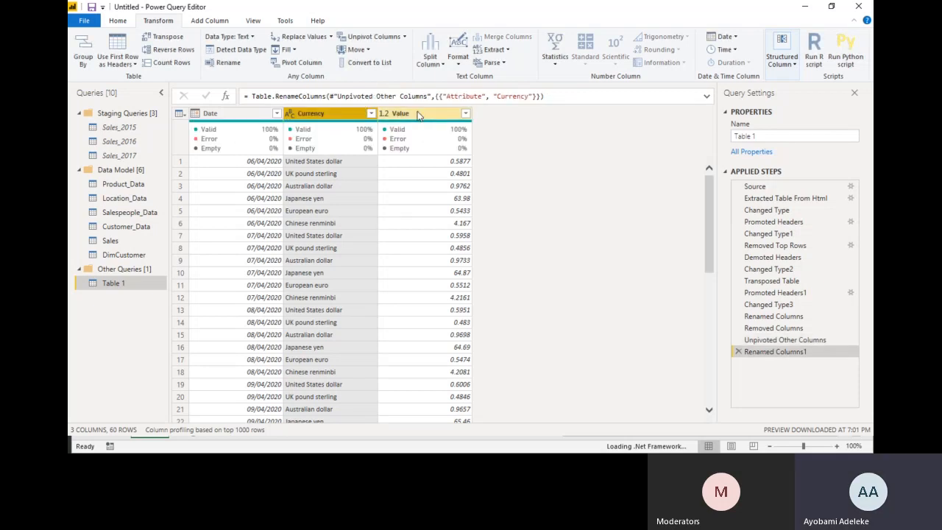
pyautogui.write('Exchan')
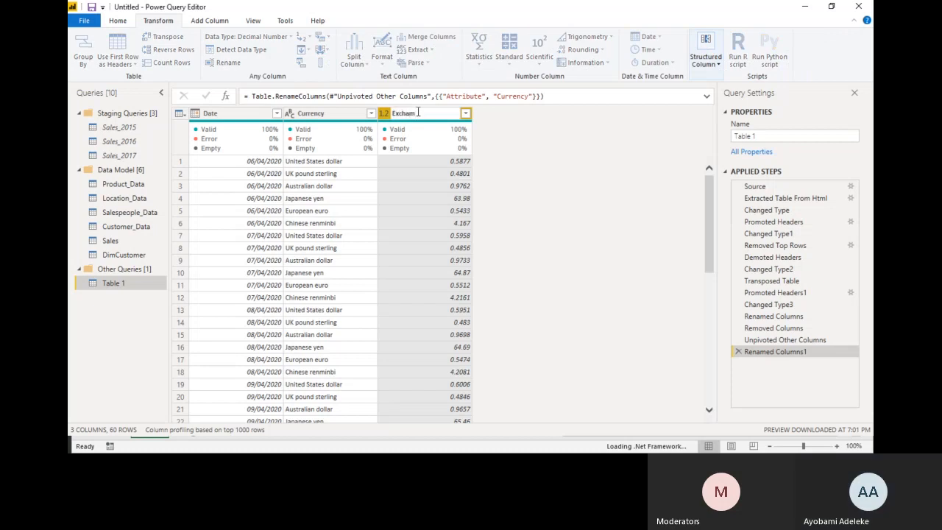
pyautogui.write('ge')
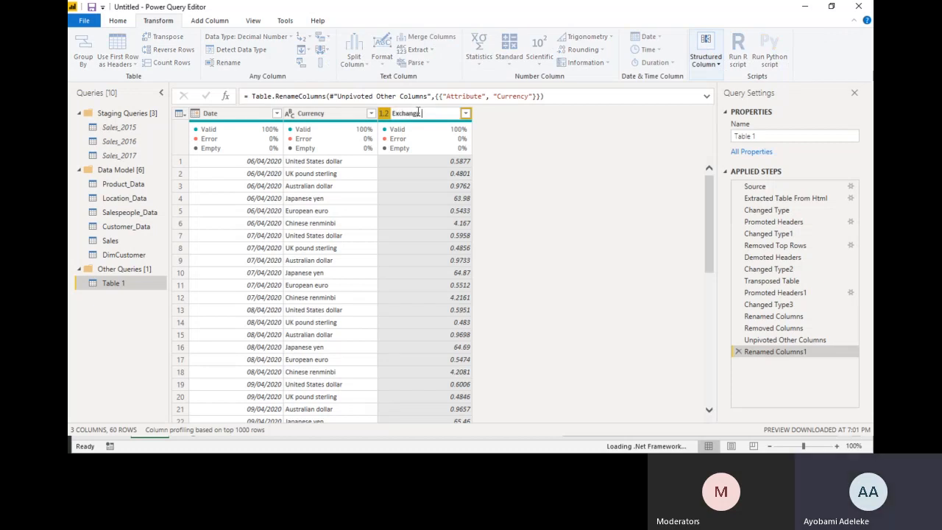
pyautogui.write(' Rate')
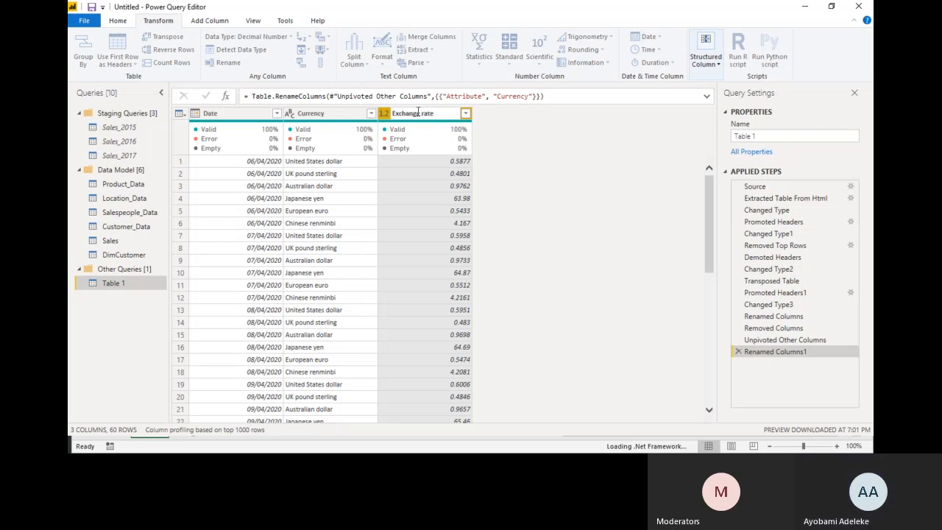
pyautogui.press('Return')
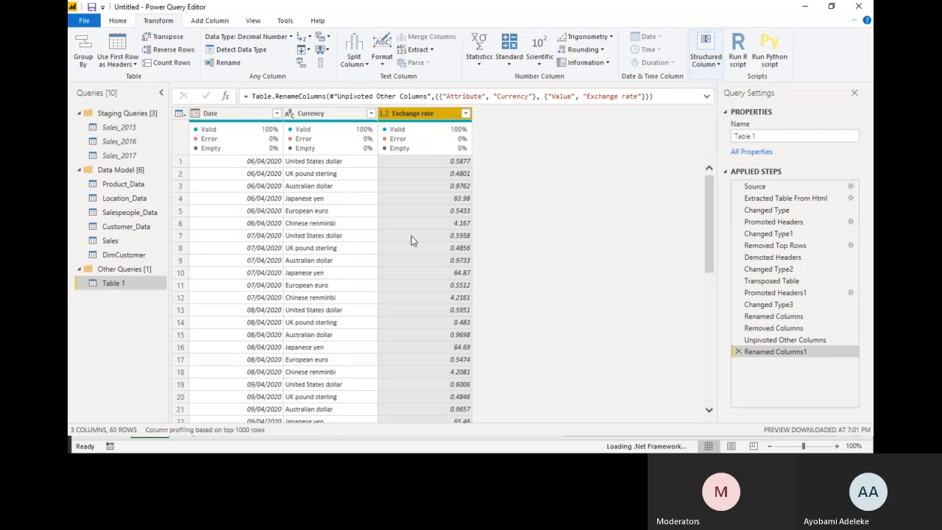
# - Look at the DimCustomer query and examine the date columns in Table 1's Promoted Headers step
pyautogui.click(112, 256)
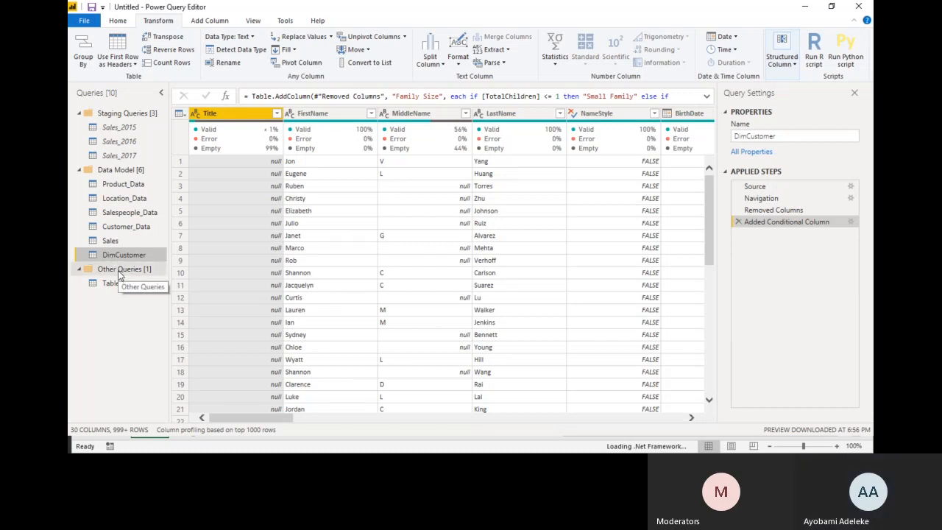
pyautogui.click(117, 284)
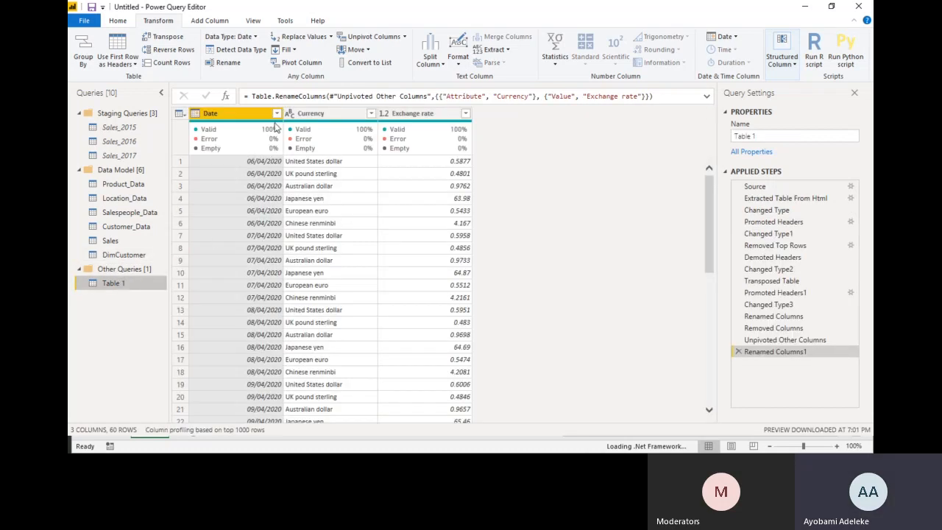
pyautogui.moveTo(396, 129)
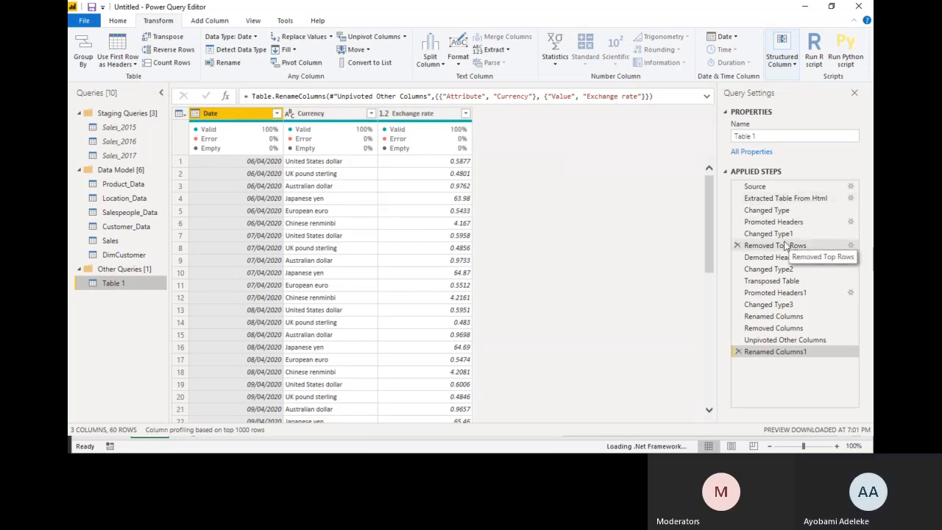
pyautogui.click(769, 222)
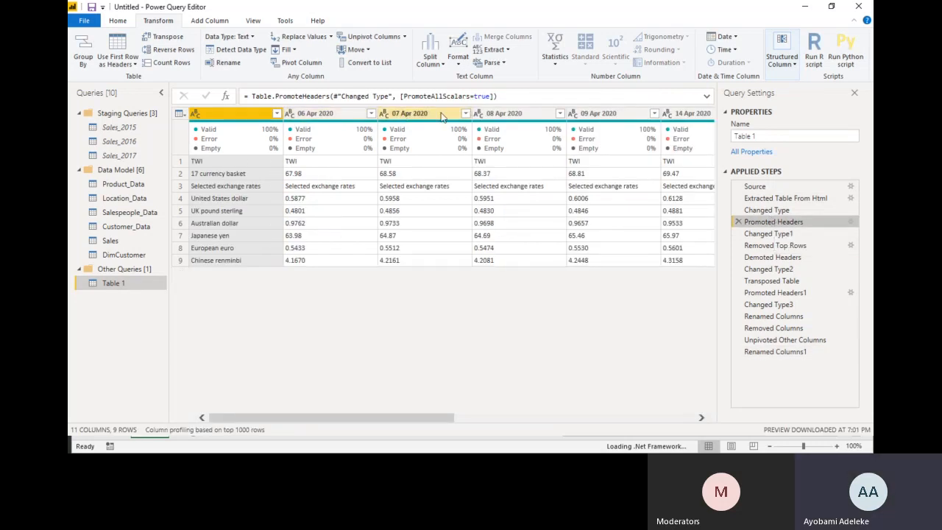
pyautogui.click(600, 417)
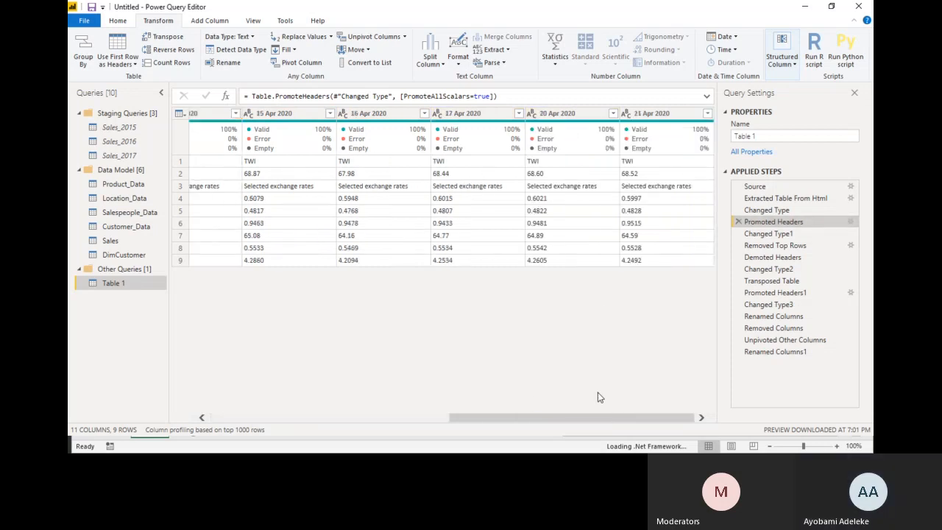
# - Change the 14 Apr 2020 column's type to date in Table 1's Changed Type1 code and inspect it in the Removed Top Rows step
pyautogui.click(772, 234)
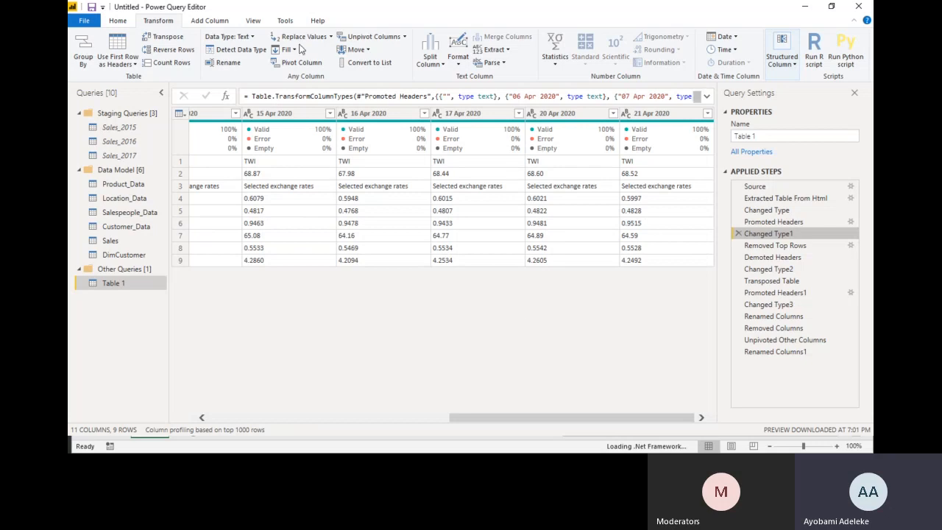
pyautogui.click(256, 23)
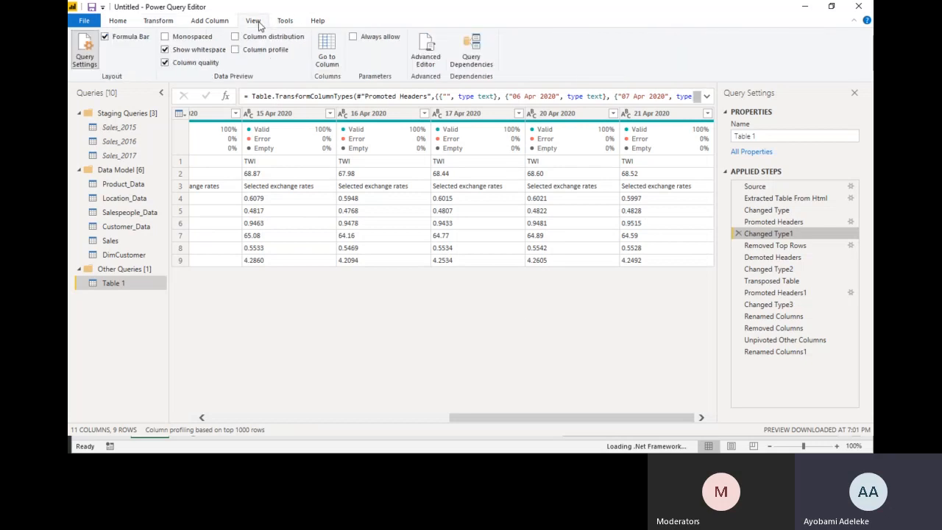
pyautogui.click(426, 56)
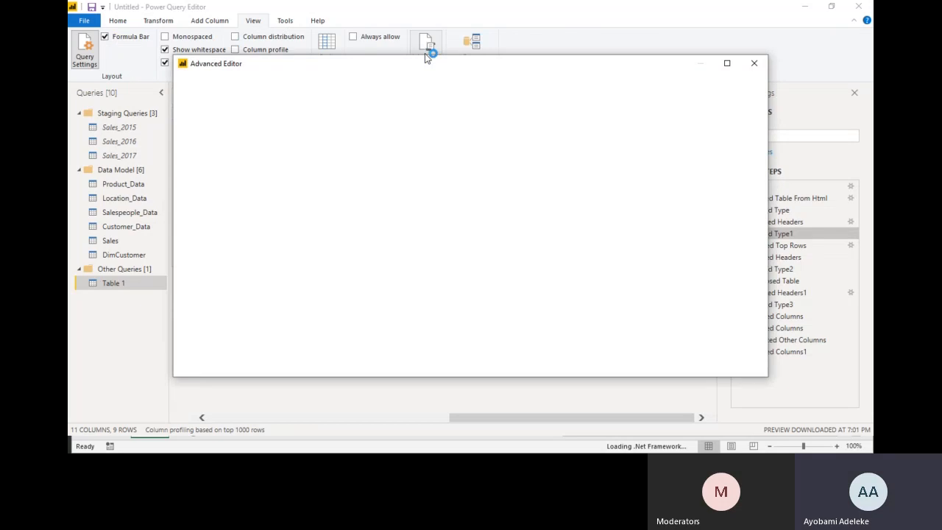
pyautogui.moveTo(747, 144); pyautogui.dragTo(751, 272)
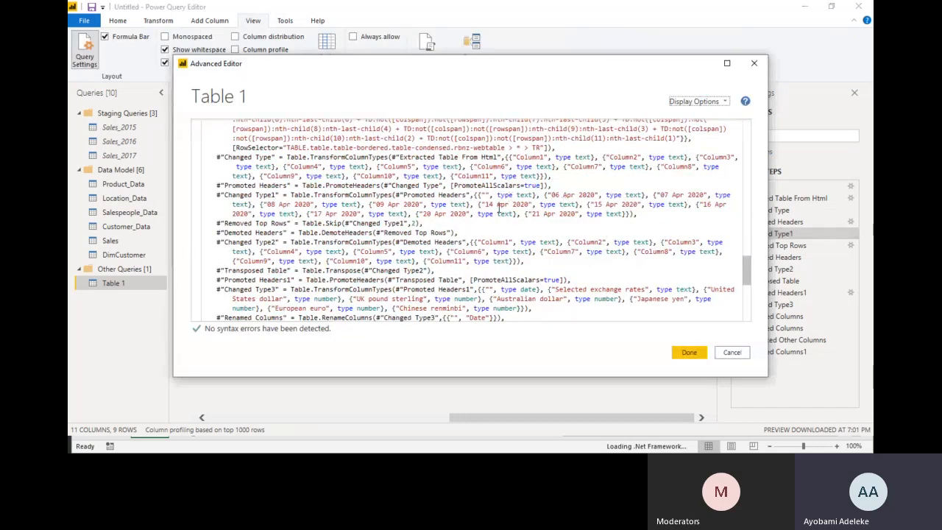
pyautogui.doubleClick(567, 206)
pyautogui.write('d')
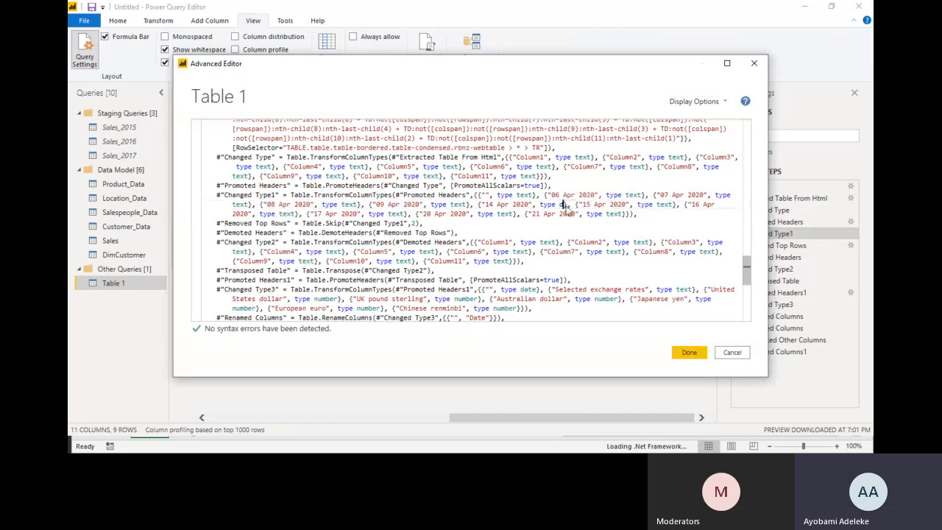
pyautogui.write('at')
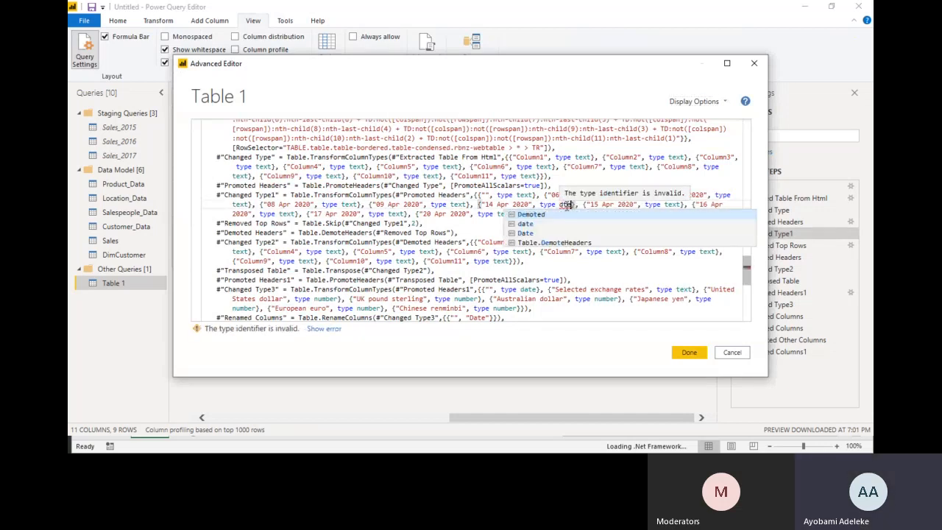
pyautogui.write('e')
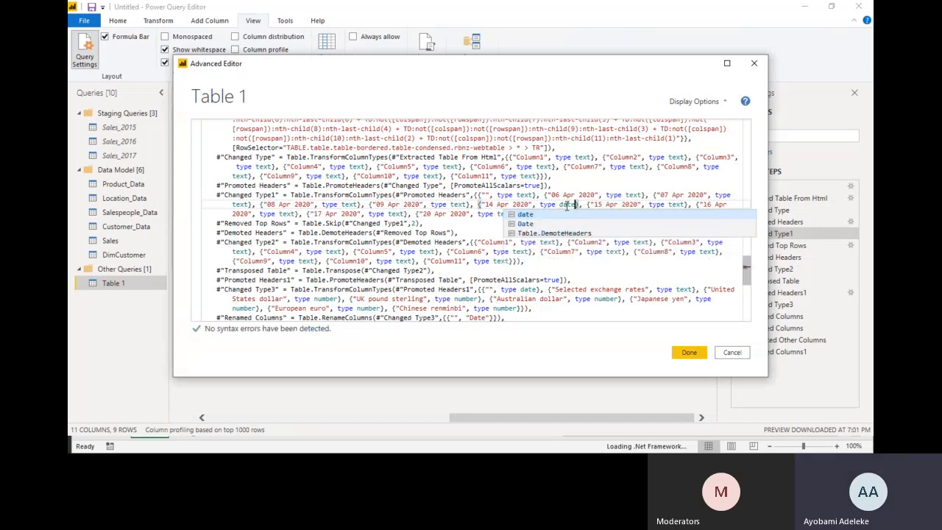
pyautogui.click(648, 161)
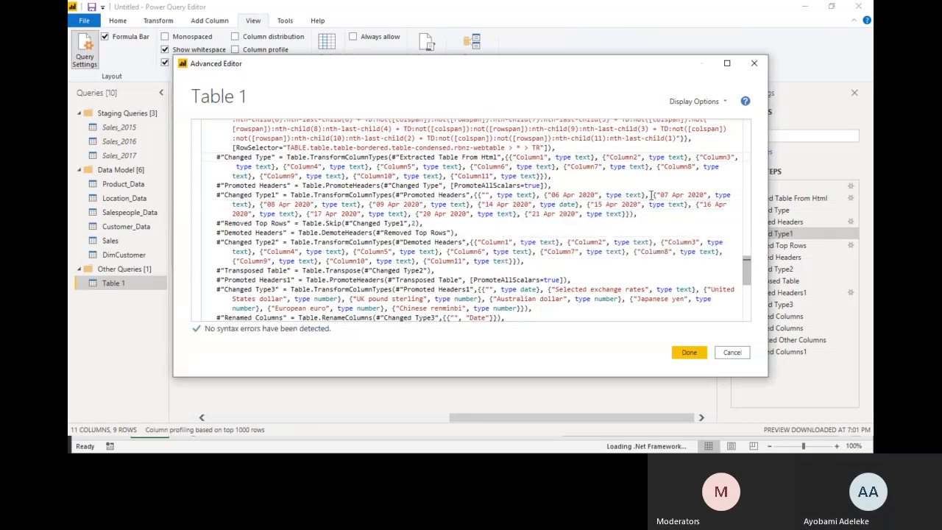
pyautogui.click(689, 361)
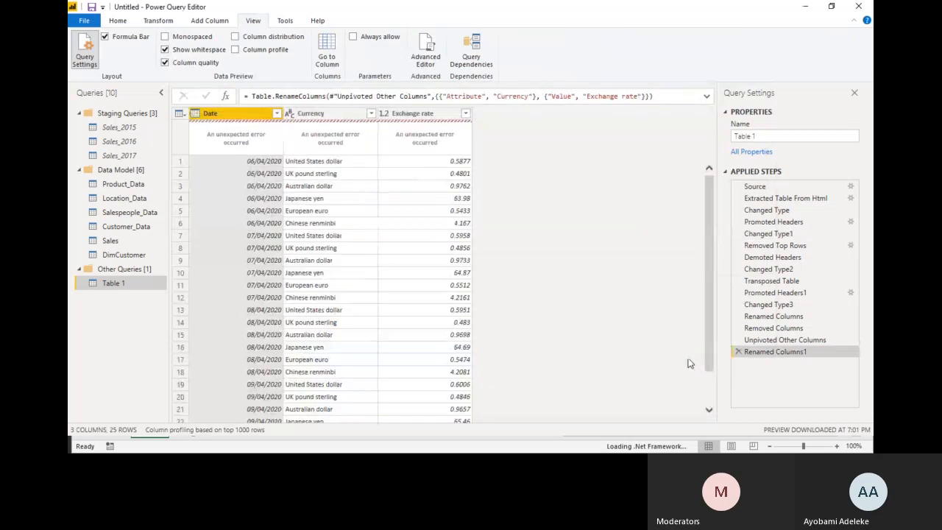
pyautogui.click(784, 247)
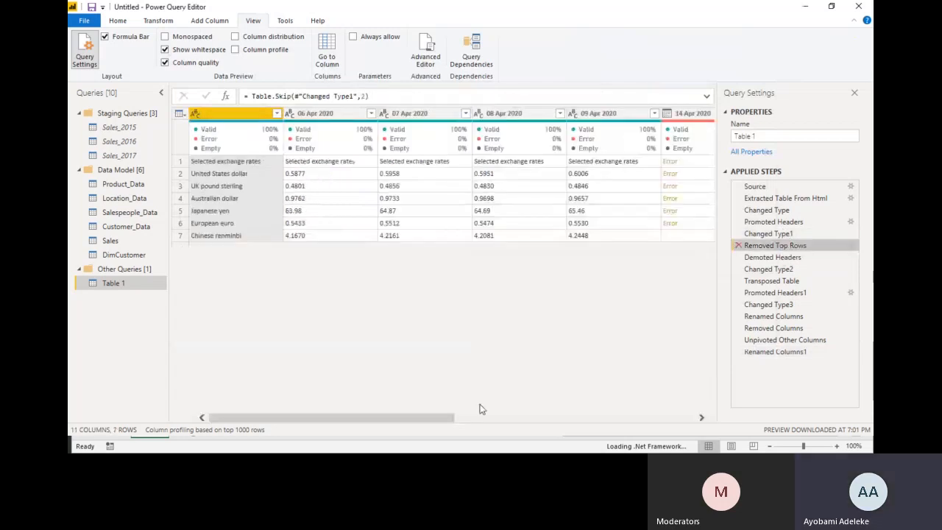
pyautogui.moveTo(443, 419); pyautogui.dragTo(487, 420)
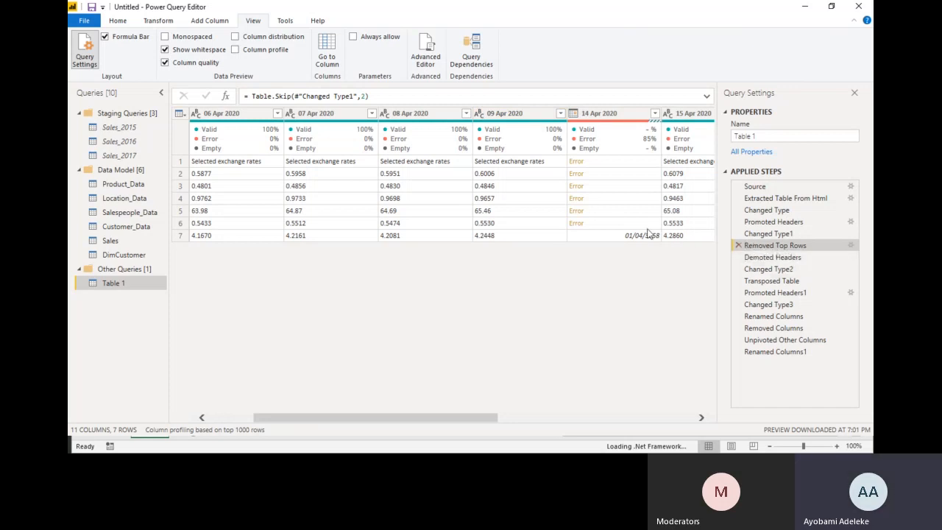
# - Set the 14 Apr 2020 column's type back to text in the Changed Type1 line of Table 1's M code
pyautogui.click(427, 52)
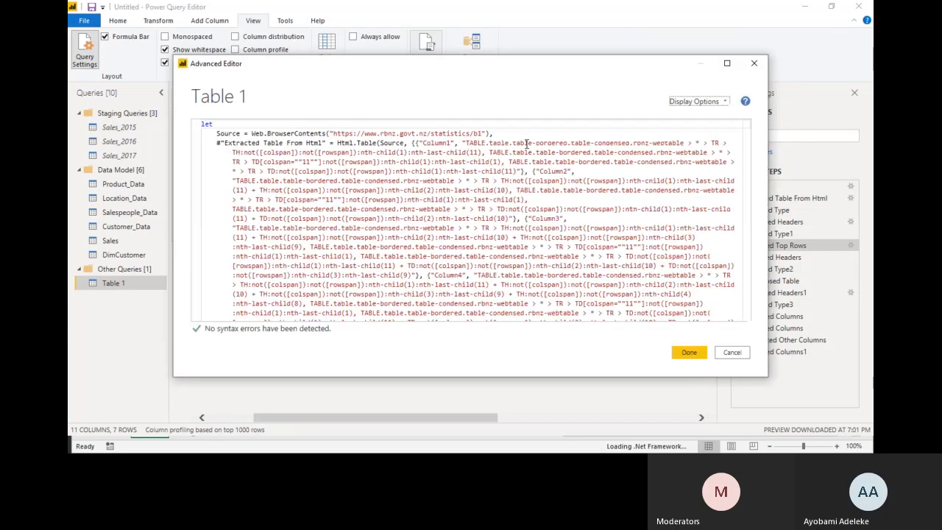
pyautogui.moveTo(746, 134); pyautogui.dragTo(746, 261)
pyautogui.doubleClick(567, 268)
pyautogui.write('text')
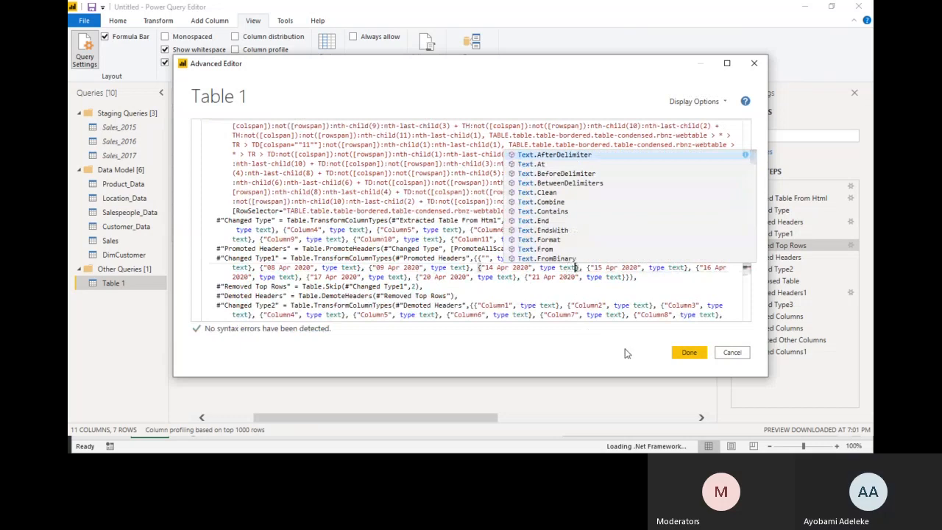
pyautogui.press('Escape')
pyautogui.click(686, 354)
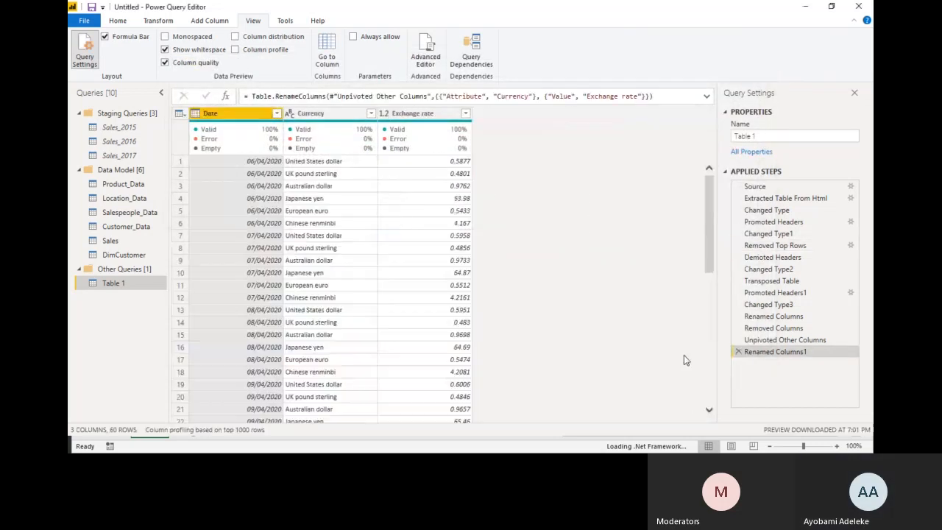
# - Examine Table 1's data at the Removed Top Rows and Renamed Columns steps
pyautogui.click(789, 245)
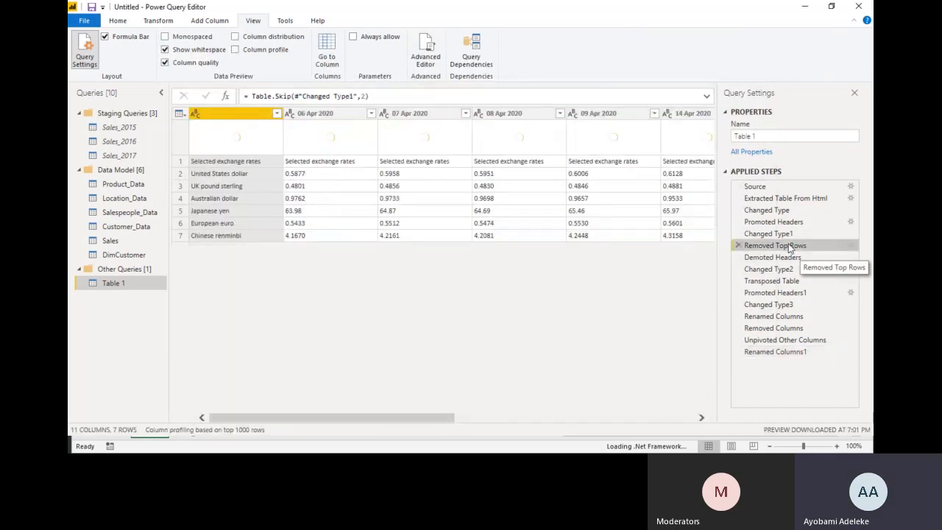
pyautogui.moveTo(403, 417); pyautogui.dragTo(497, 419)
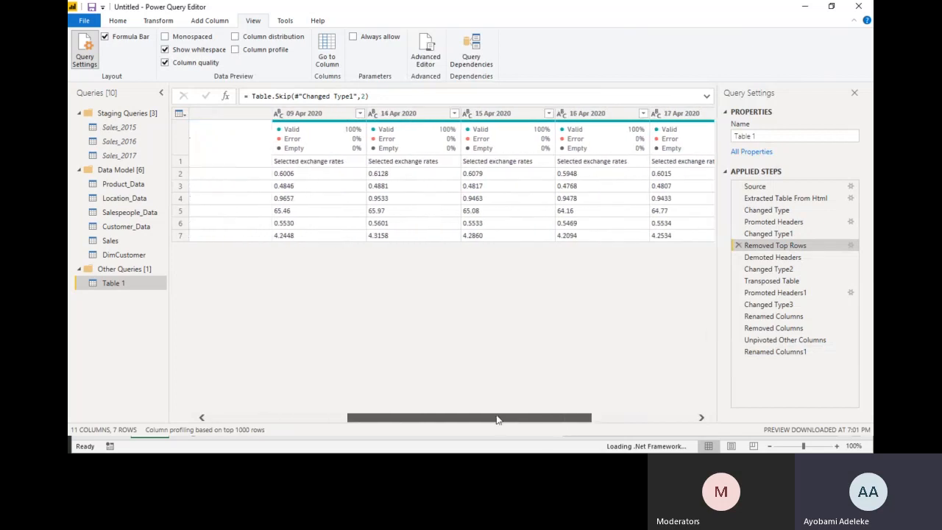
pyautogui.click(785, 315)
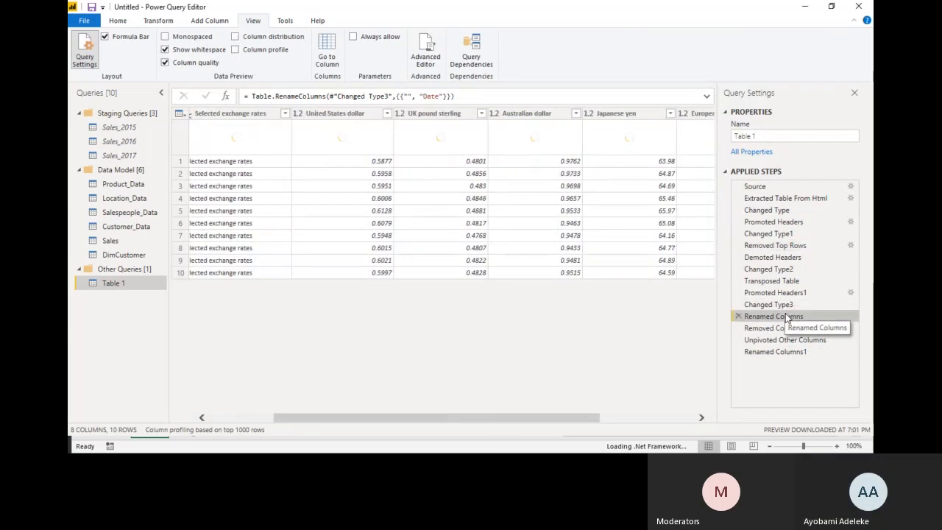
pyautogui.click(775, 246)
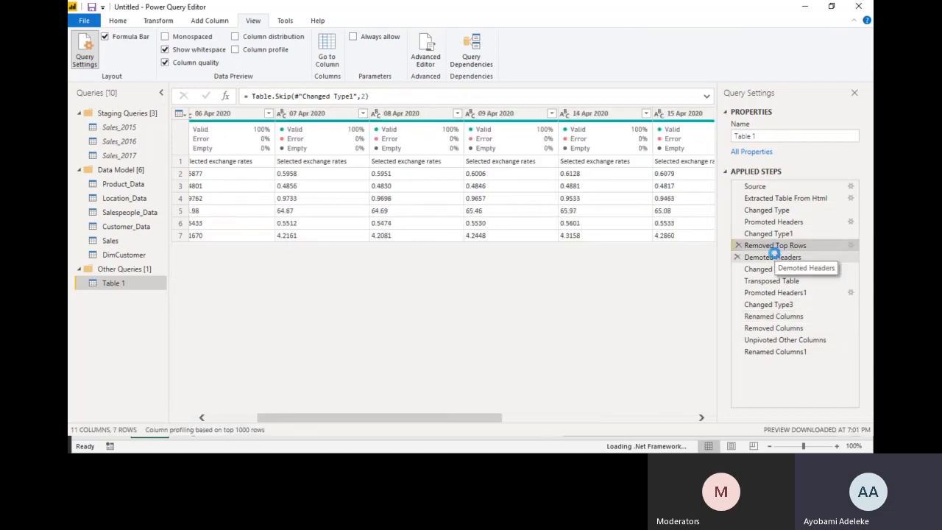
# - Examine Table 1's Demoted Headers and Promoted Headers1 steps, then open the data source settings to view the connected sources
pyautogui.click(775, 257)
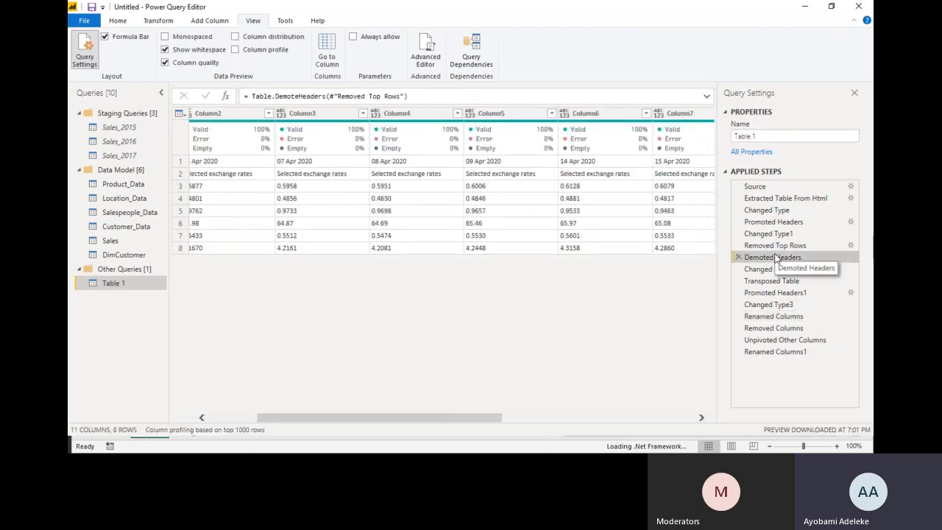
pyautogui.click(779, 293)
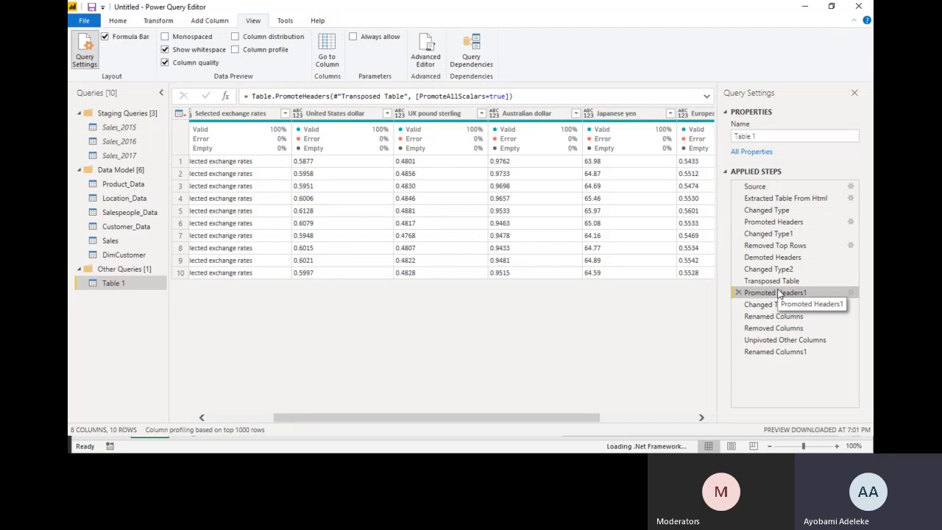
pyautogui.click(118, 21)
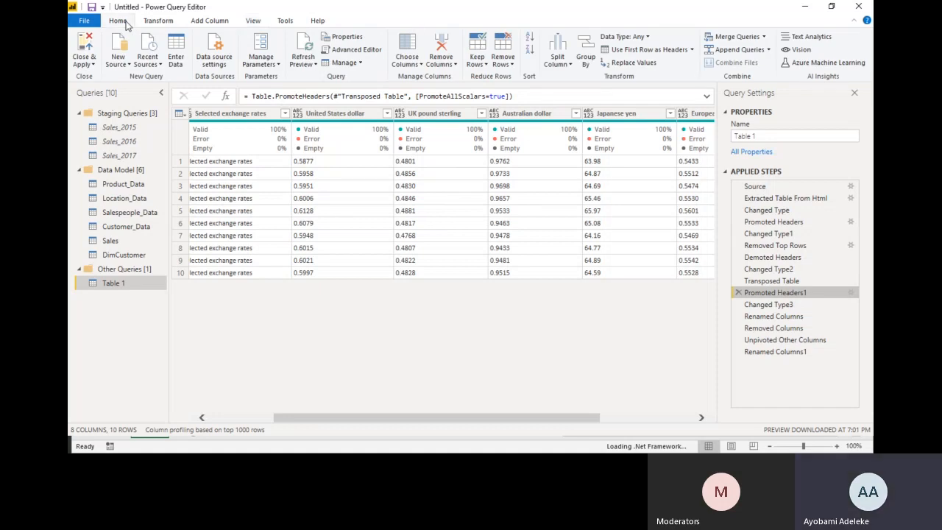
pyautogui.click(217, 66)
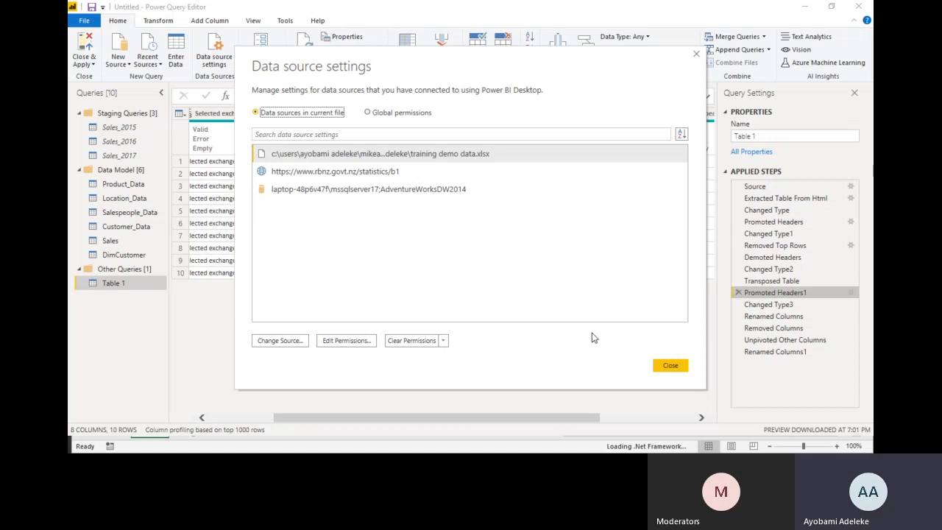
# - Switch to File Explorer and try to delete the Training demo data workbook from the ETL 3 folder
pyautogui.hotkey('alt', 'Tab')
pyautogui.hotkey('alt', 'Tab')
pyautogui.hotkey('alt', 'Tab')
pyautogui.hotkey('alt', 'Tab')
pyautogui.hotkey('alt', 'Tab')
pyautogui.hotkey('alt', 'Tab')
pyautogui.hotkey('alt', 'Tab')
pyautogui.hotkey('alt', 'Tab')
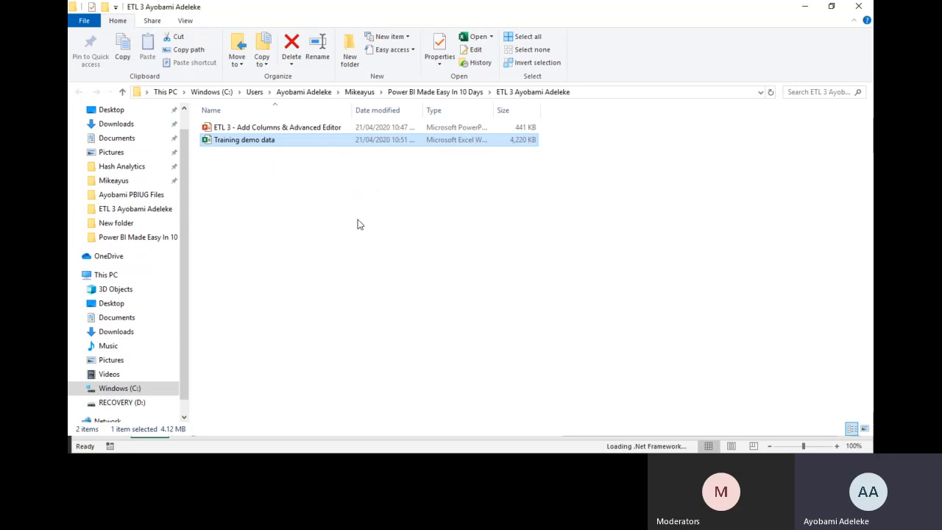
pyautogui.press('Delete')
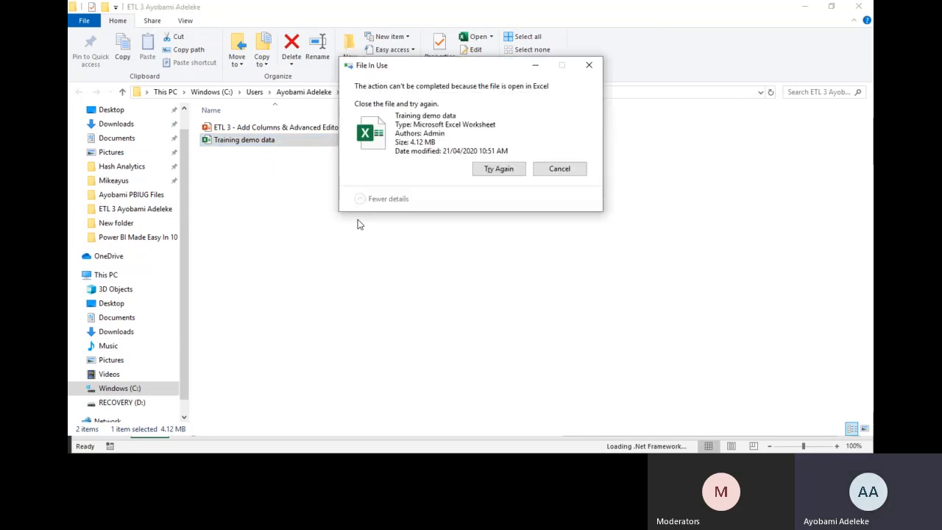
pyautogui.click(485, 178)
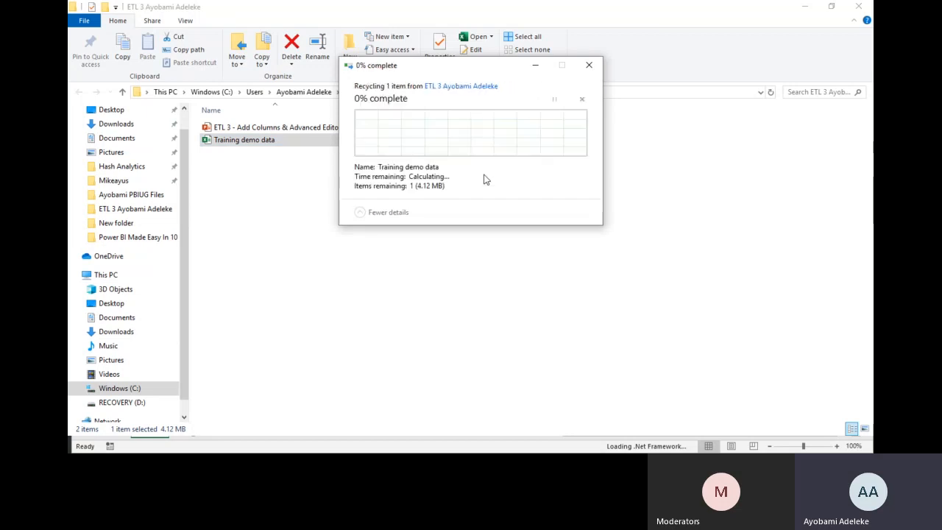
pyautogui.click(546, 173)
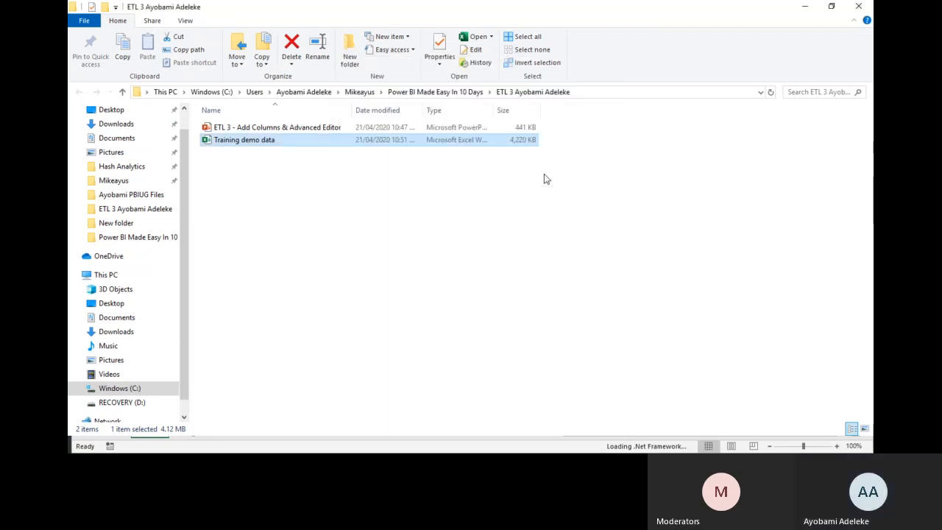
# - Switch to Excel's Query1 Power Query Editor and close it, discarding its changes
pyautogui.hotkey('alt', 'Tab')
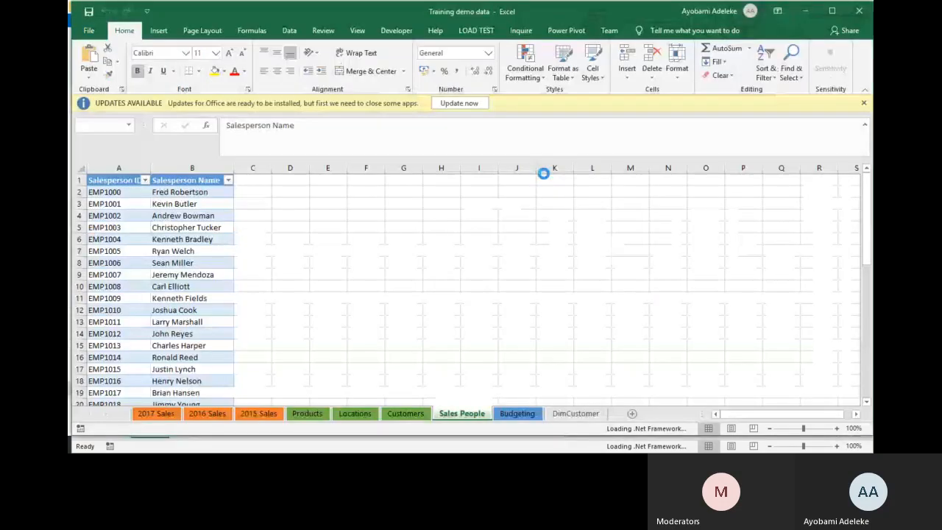
pyautogui.hotkey('alt', 'Tab')
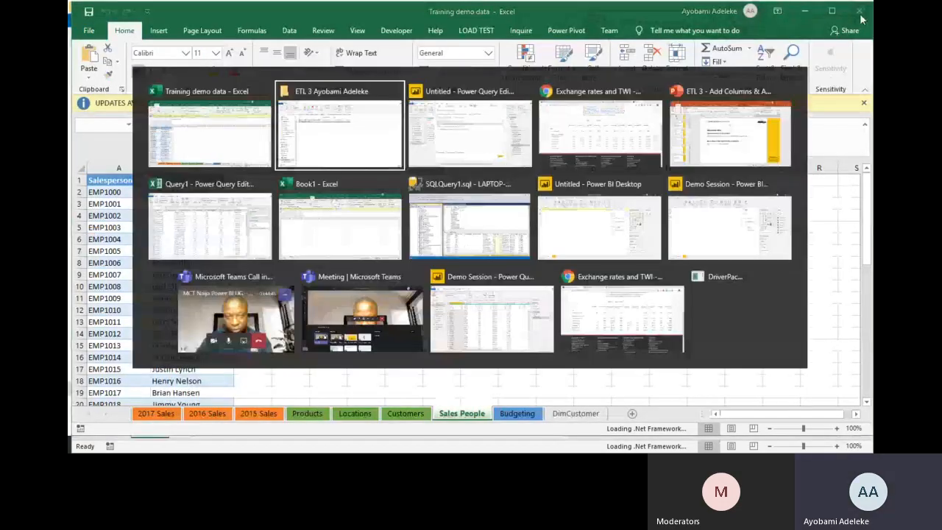
pyautogui.press('Tab')
pyautogui.press('Tab')
pyautogui.press('Tab')
pyautogui.press('Tab')
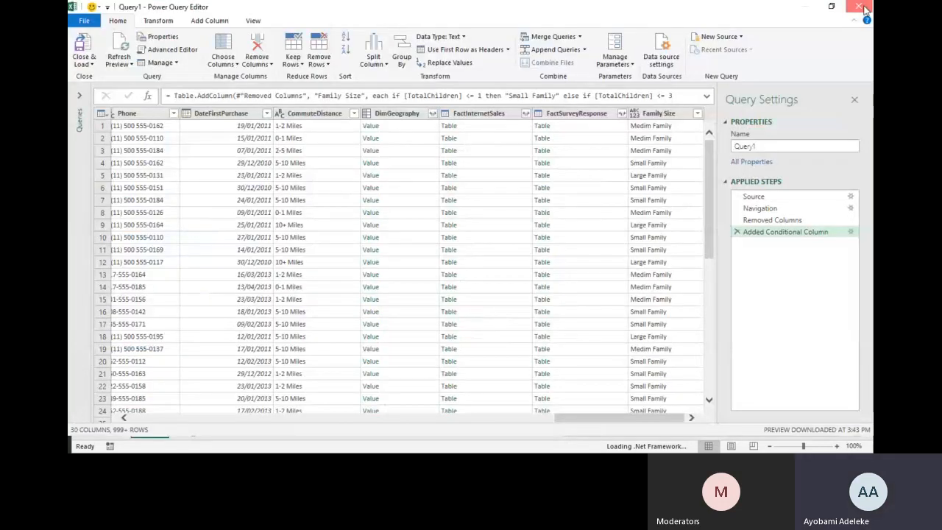
pyautogui.click(864, 8)
pyautogui.click(534, 242)
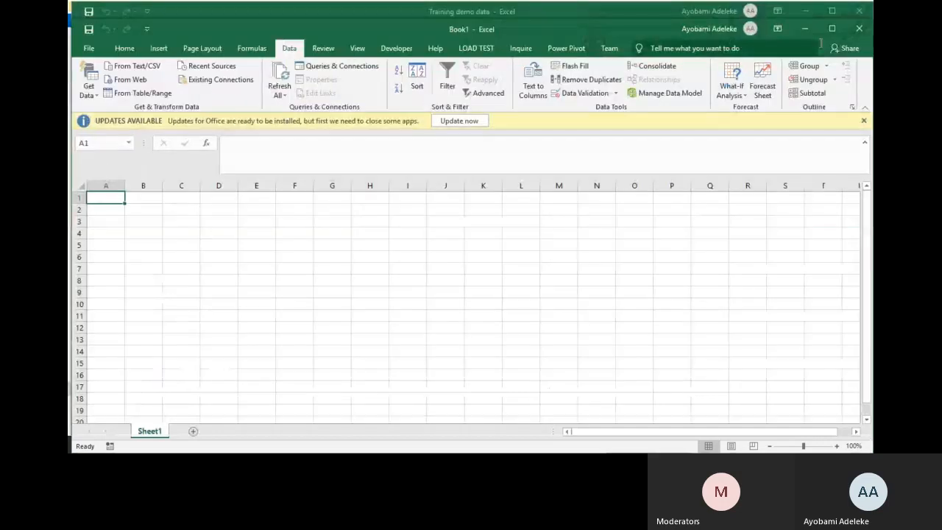
# - Close the Book1 workbook without saving it and close the Training demo data workbook
pyautogui.click(859, 29)
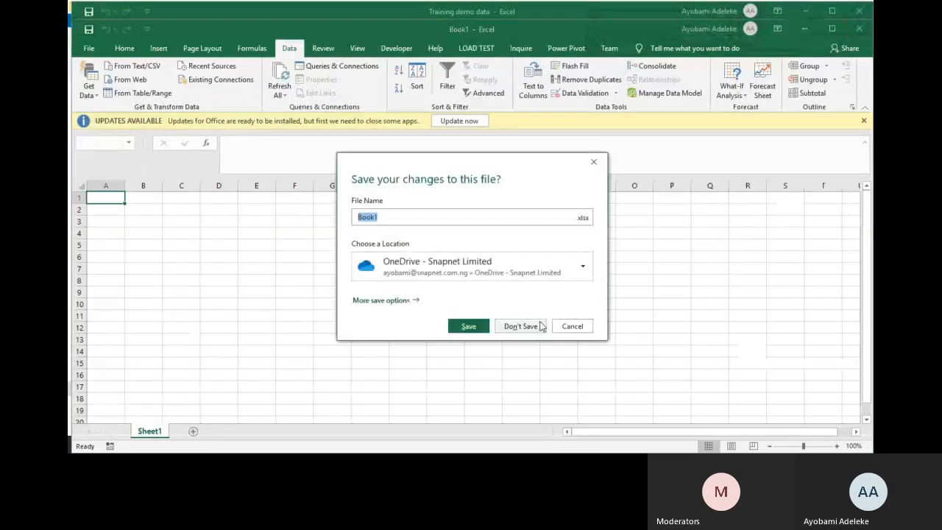
pyautogui.click(541, 326)
pyautogui.click(851, 34)
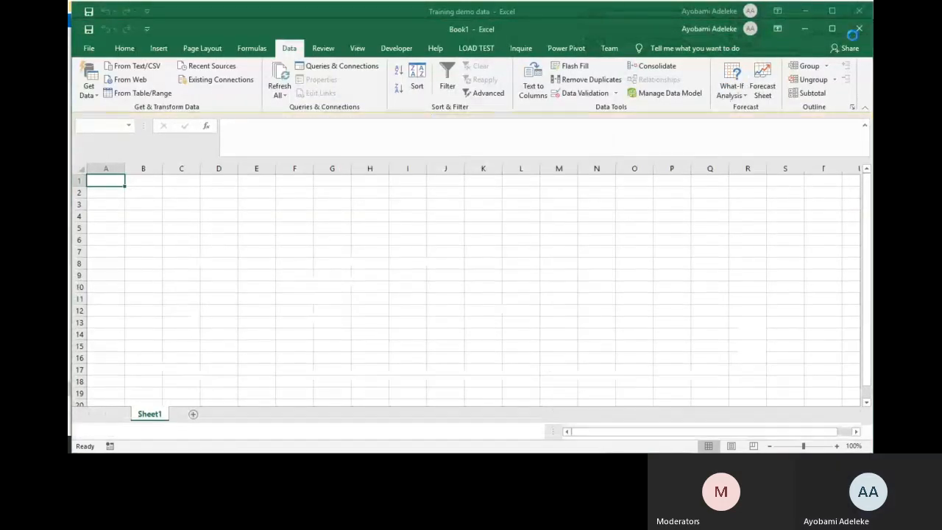
pyautogui.click(857, 11)
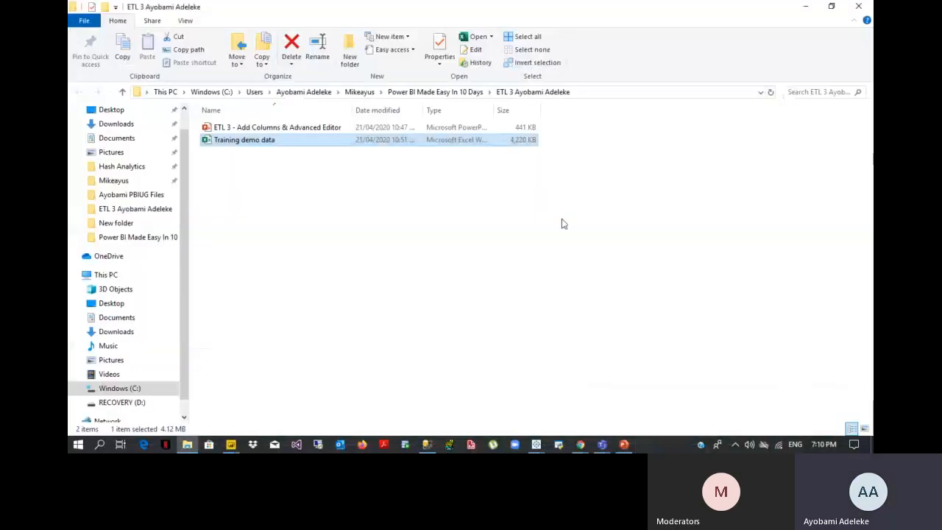
# - Delete the Training demo data workbook from the ETL 3 folder
pyautogui.click(474, 222)
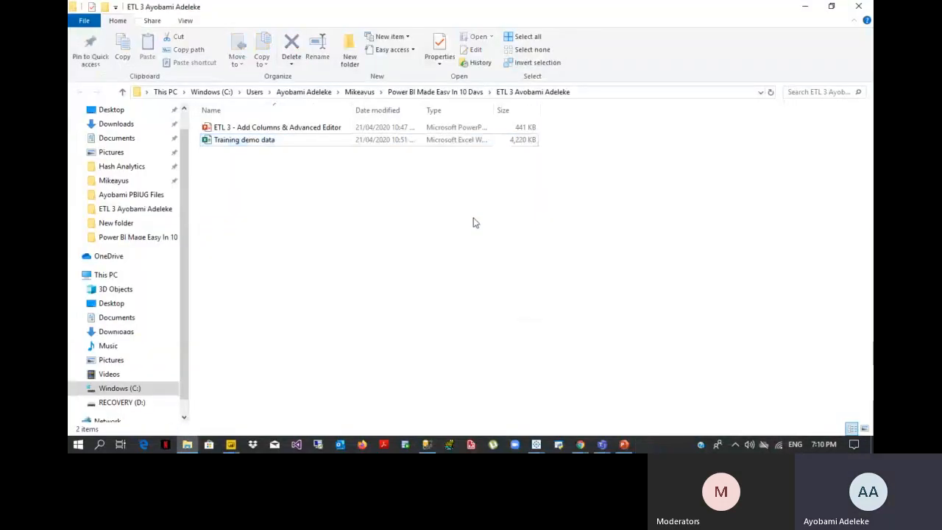
pyautogui.click(413, 138)
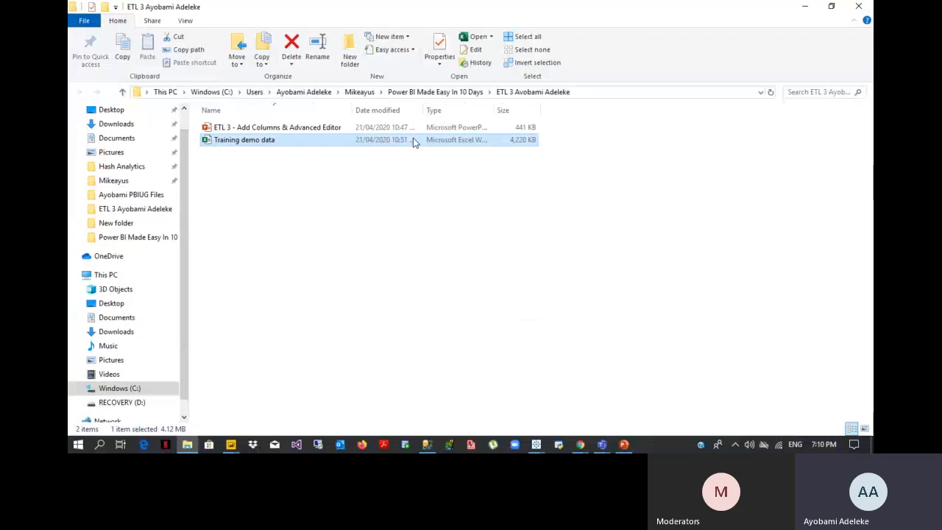
pyautogui.press('Delete')
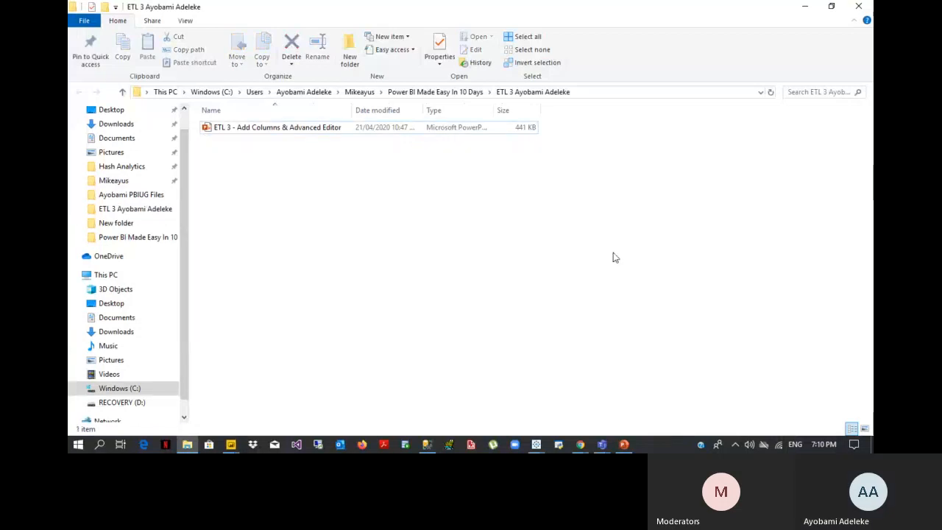
# - Return to Power BI's Power Query Editor, close the data source settings and check the Product_Data query
pyautogui.hotkey('alt', 'Tab')
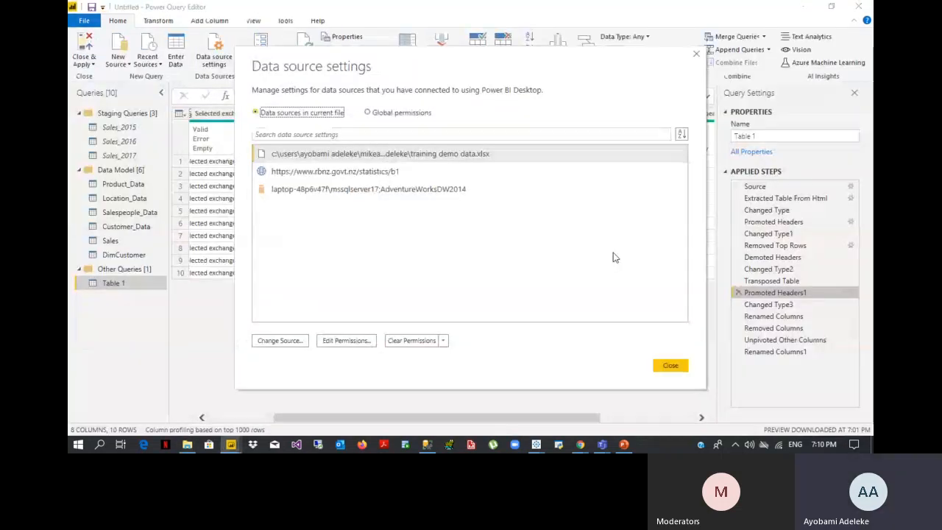
pyautogui.click(672, 367)
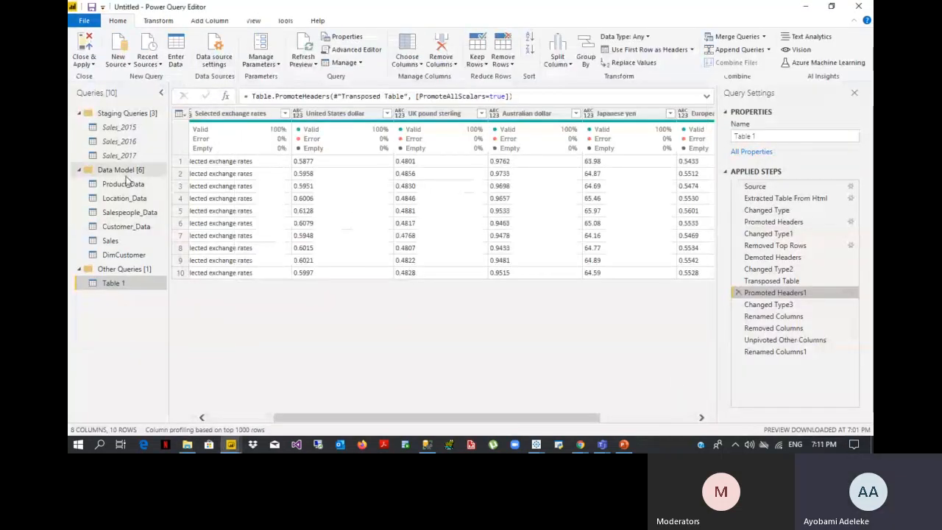
pyautogui.click(123, 184)
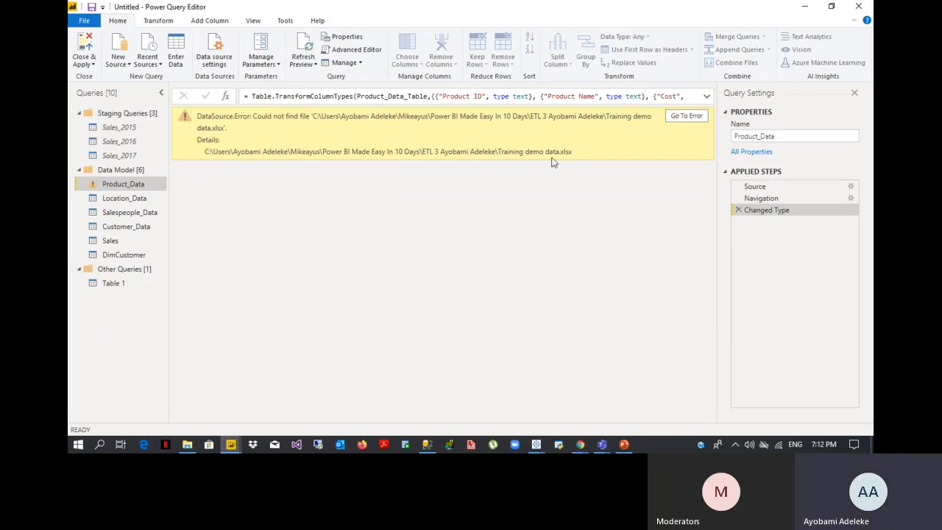
# - Point Product_Data's Source step to the Training demo data workbook in the Power BI Made Easy In 10 Days folder
pyautogui.click(791, 186)
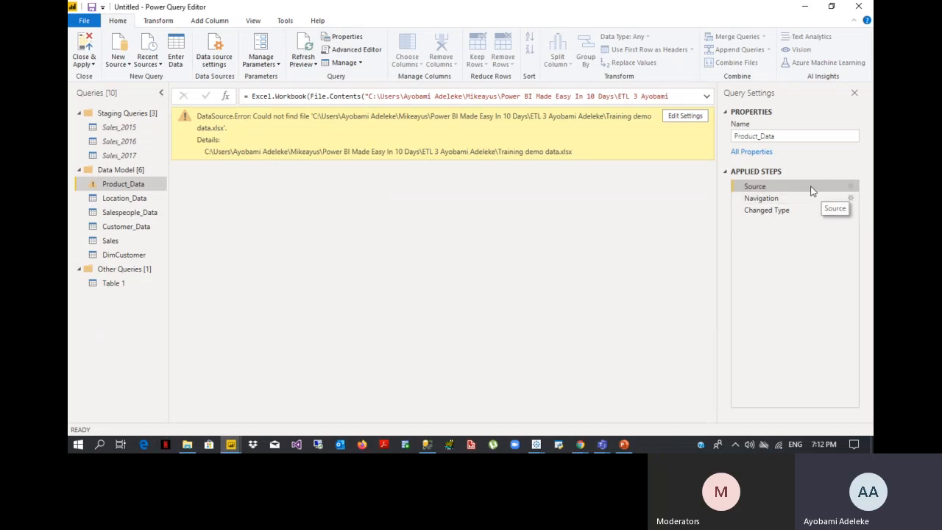
pyautogui.click(852, 192)
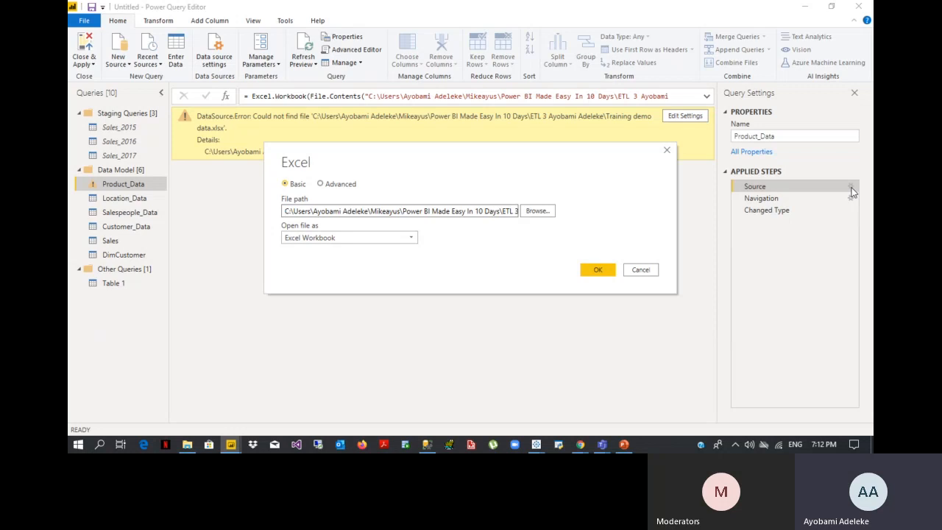
pyautogui.click(536, 211)
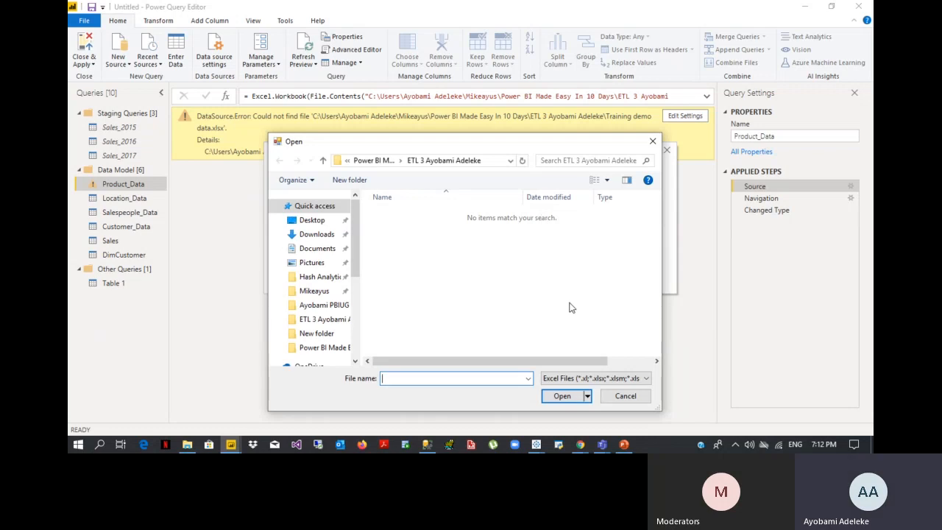
pyautogui.click(377, 160)
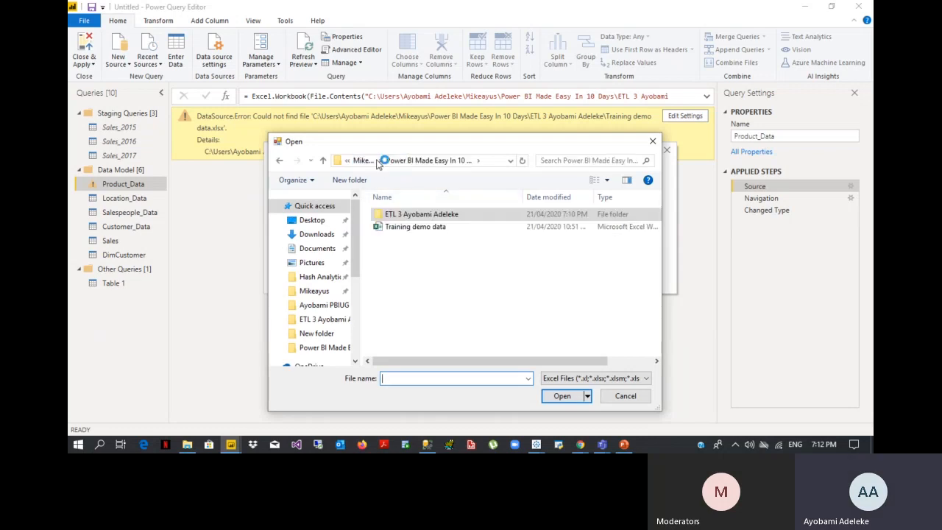
pyautogui.click(426, 229)
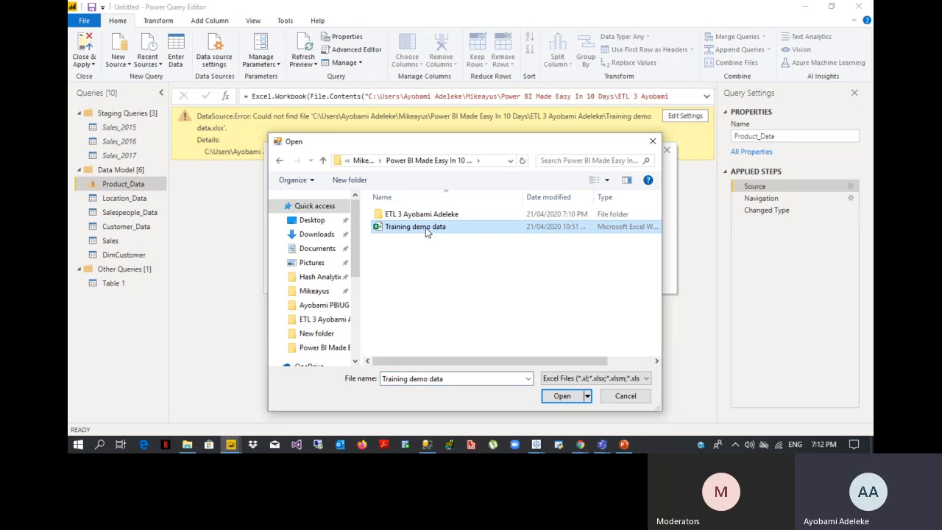
pyautogui.doubleClick(425, 228)
pyautogui.click(582, 270)
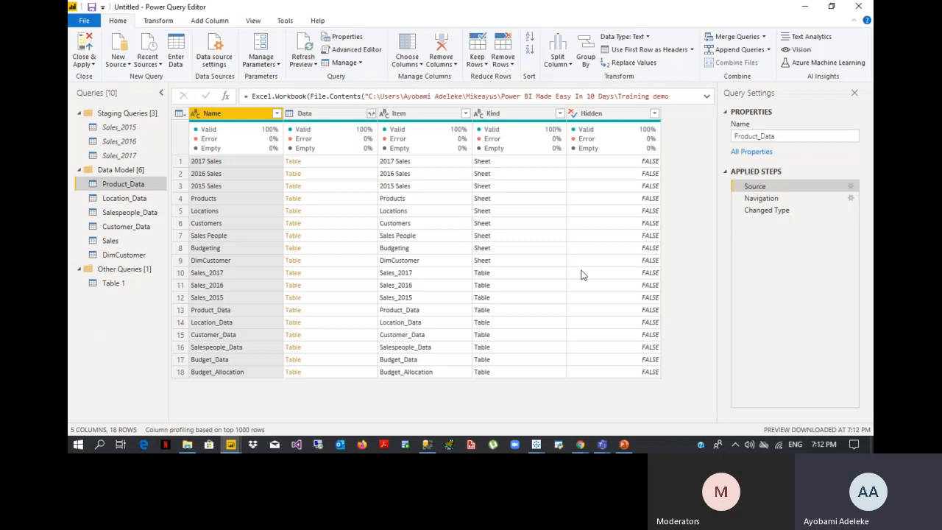
# - Review the current file's data sources and the change-source option for the Training demo data workbook in the ETL 3 folder
pyautogui.click(218, 61)
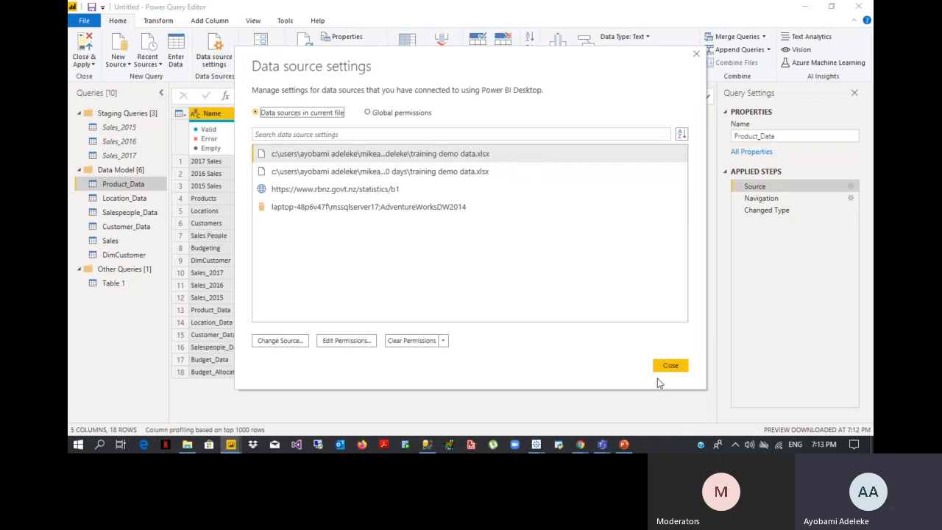
pyautogui.rightClick(458, 158)
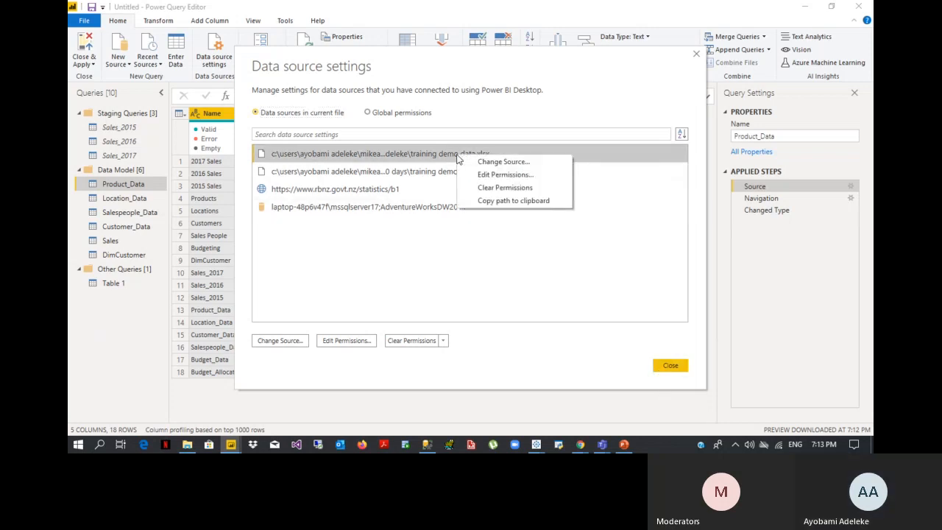
pyautogui.click(512, 163)
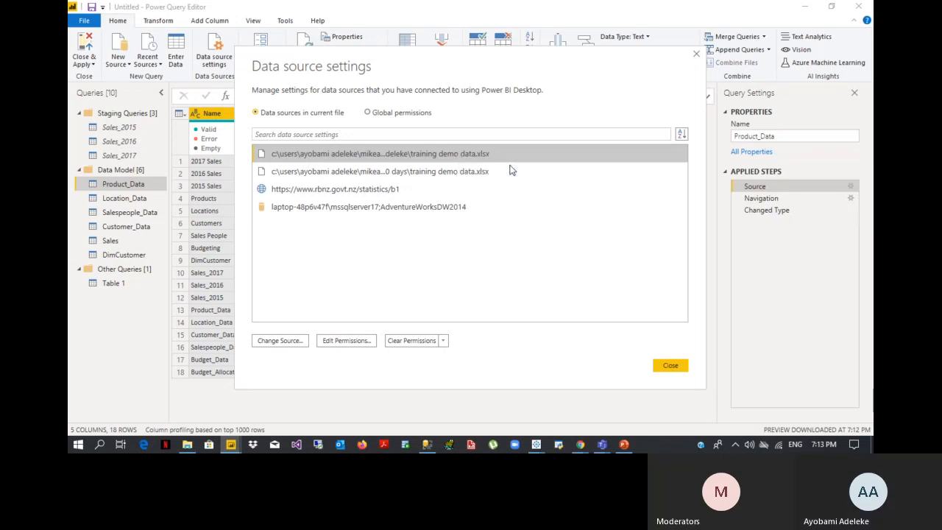
pyautogui.click(670, 367)
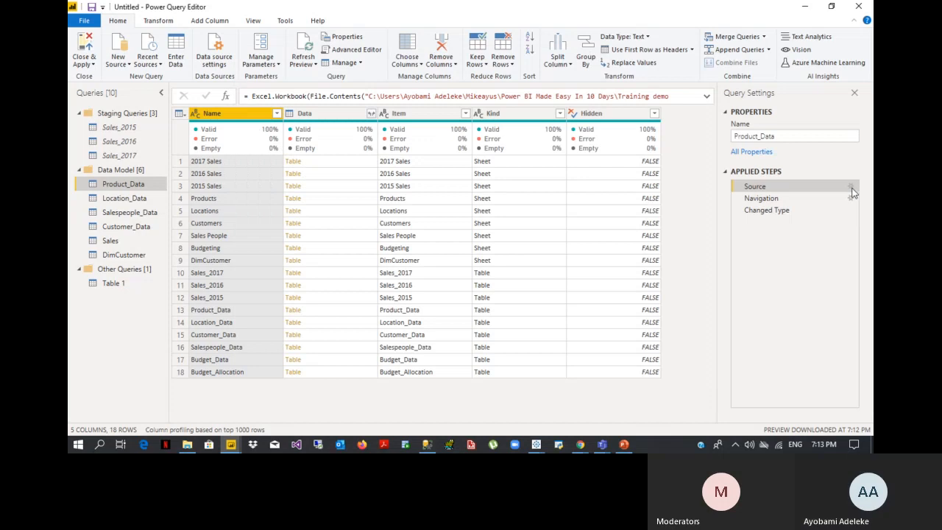
# - Point Product_Data's Source step to the Training demo data workbook in the ETL 3 folder
pyautogui.click(852, 187)
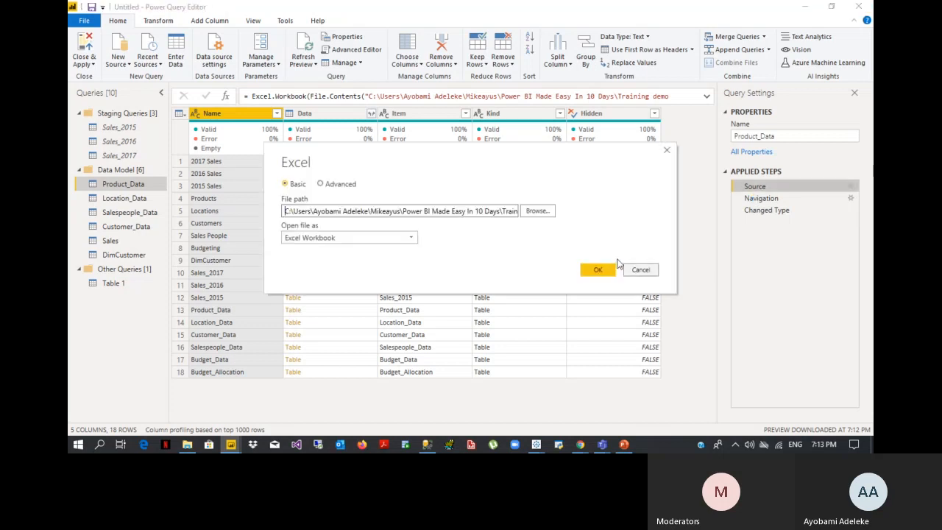
pyautogui.click(552, 211)
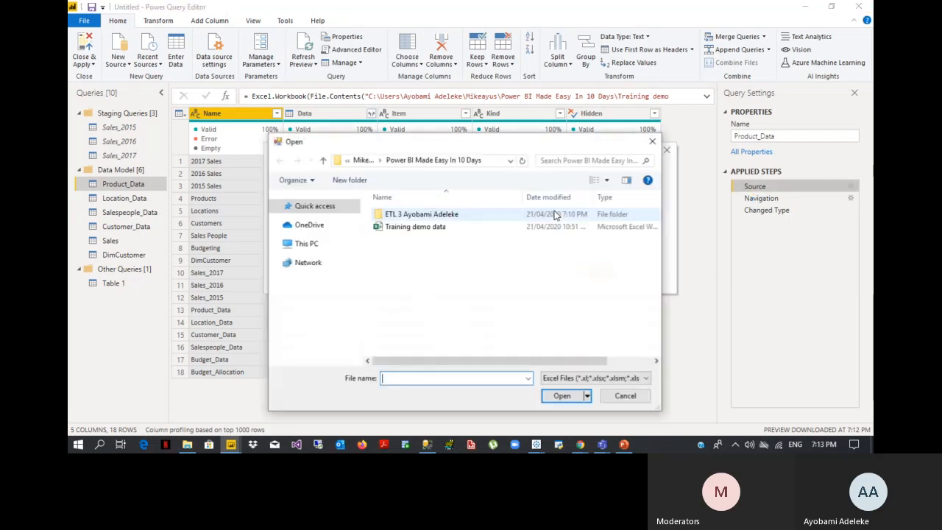
pyautogui.click(474, 228)
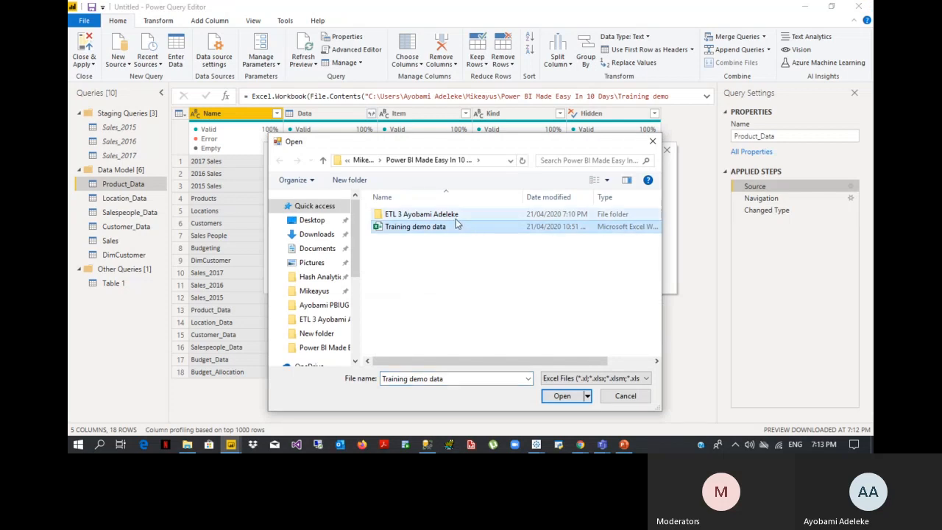
pyautogui.doubleClick(457, 214)
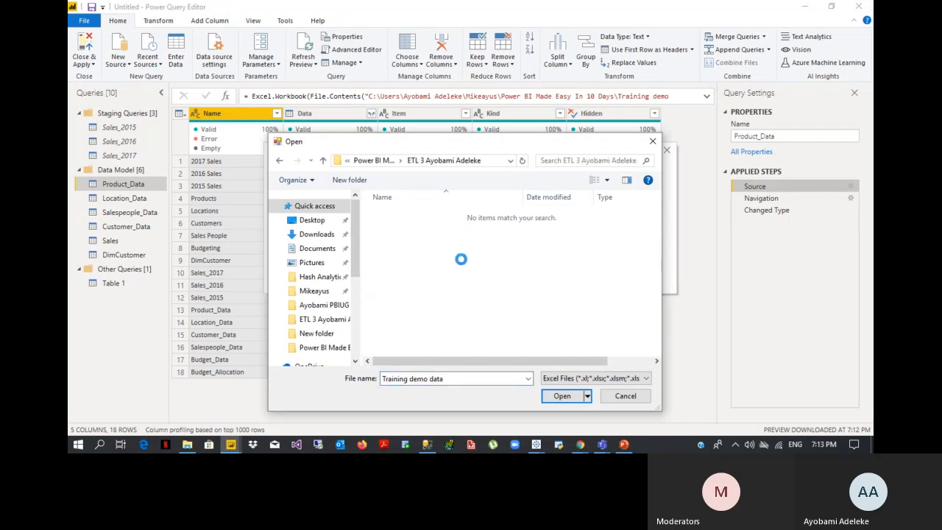
pyautogui.click(561, 396)
pyautogui.click(592, 271)
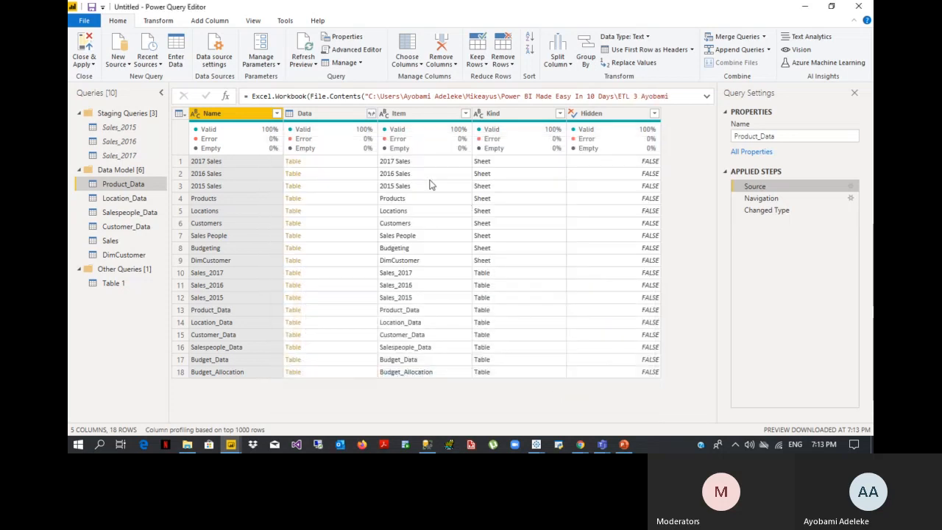
# - Open the data source settings and delete the Training demo data workbook from the ETL 3 folder in File Explorer
pyautogui.click(214, 59)
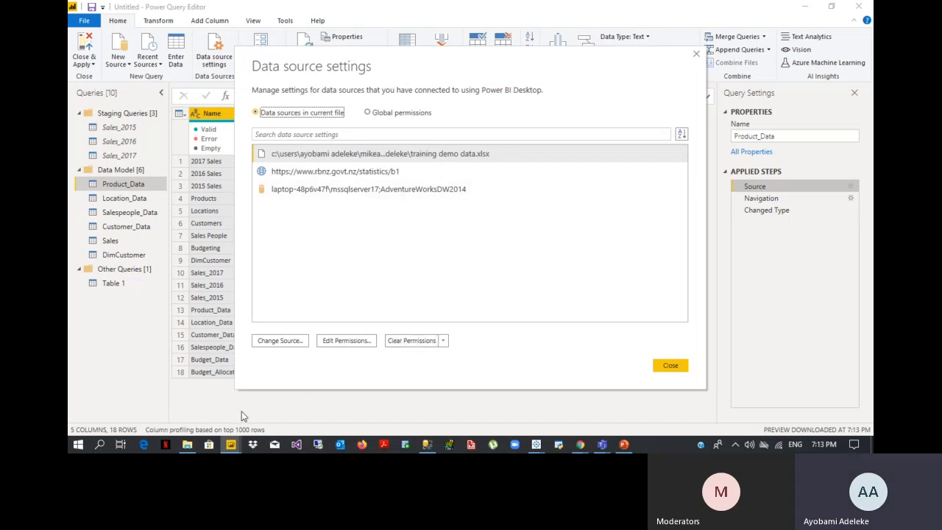
pyautogui.hotkey('alt', 'Tab')
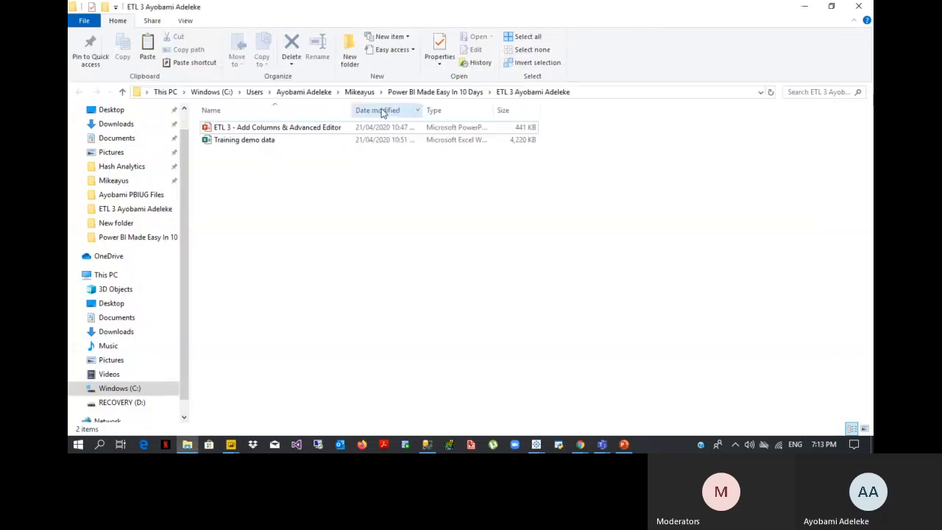
pyautogui.press('Delete')
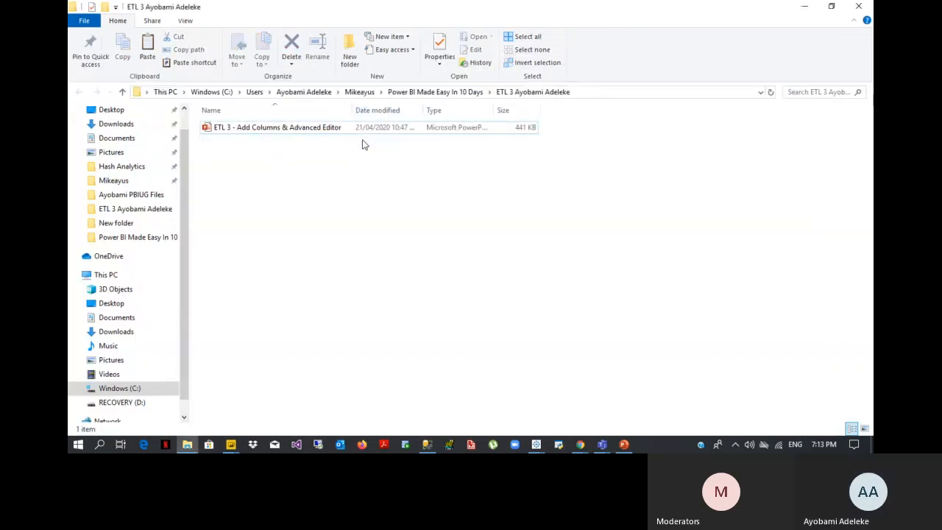
pyautogui.hotkey('alt', 'Tab')
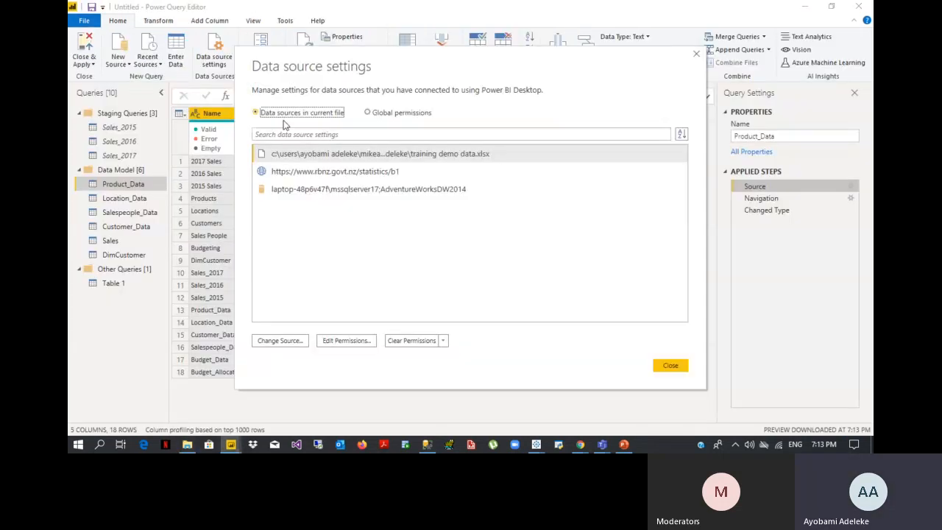
# - Change the missing workbook's data source to Training demo data in the Power BI Made Easy In 10 Days folder and close the settings
pyautogui.rightClick(332, 156)
pyautogui.click(351, 159)
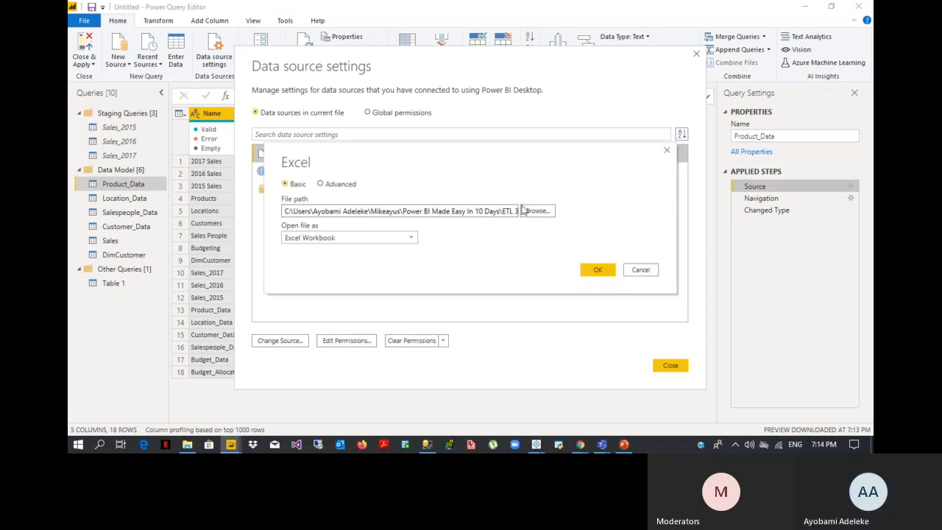
pyautogui.click(543, 212)
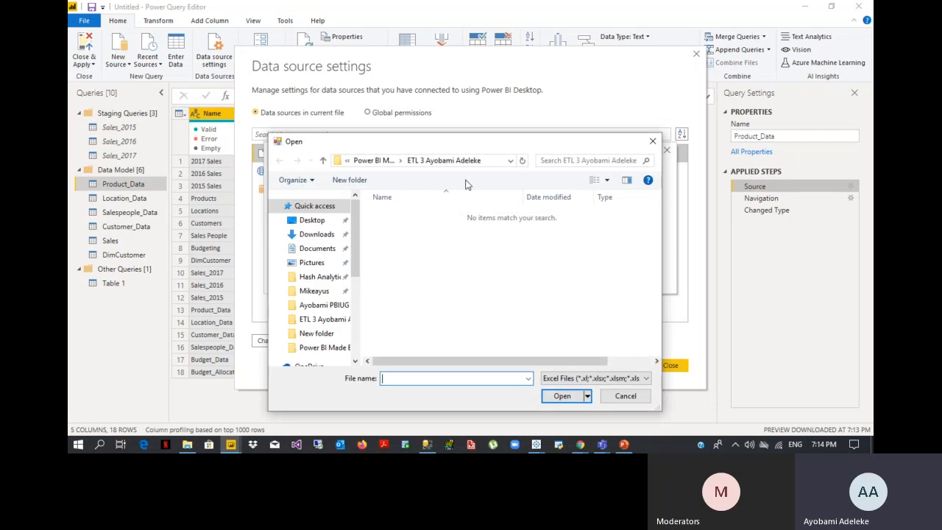
pyautogui.click(375, 159)
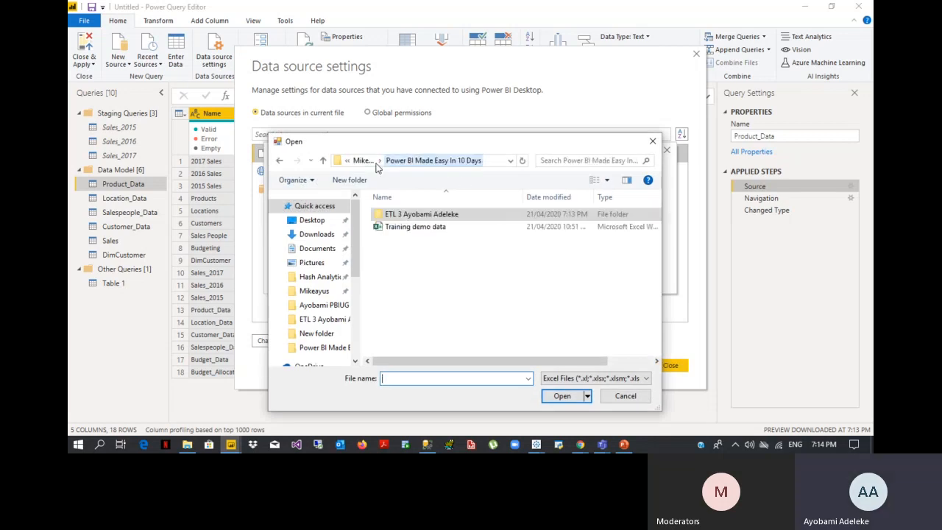
pyautogui.click(416, 226)
pyautogui.click(562, 397)
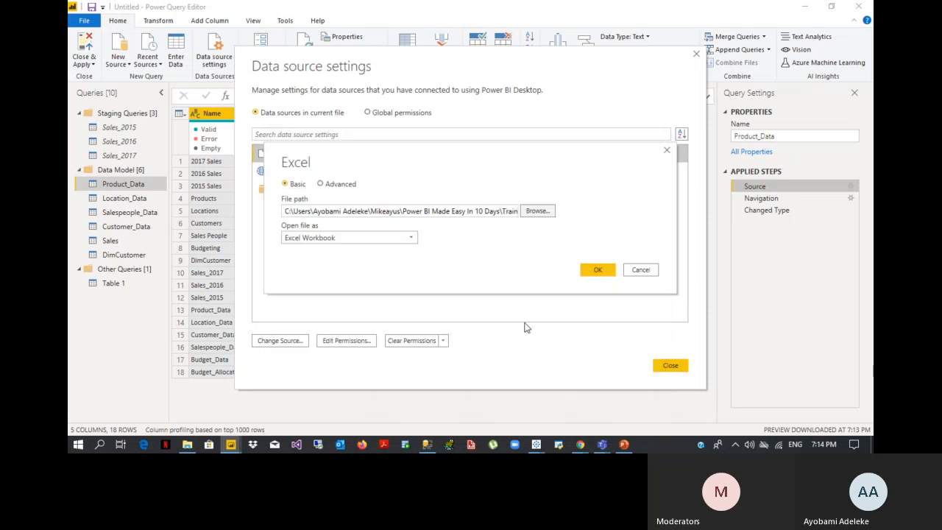
pyautogui.click(605, 272)
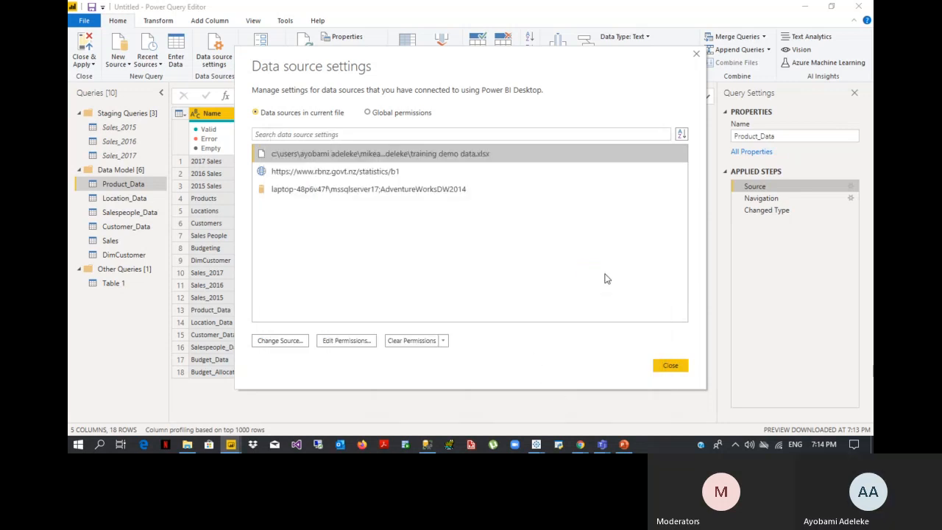
pyautogui.click(666, 367)
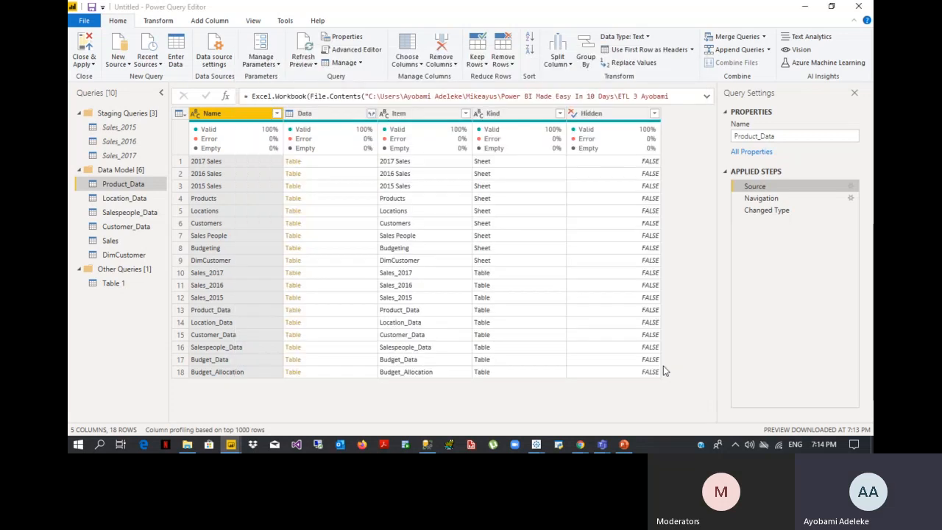
# - Refresh the preview of the Product_Data query
pyautogui.click(318, 21)
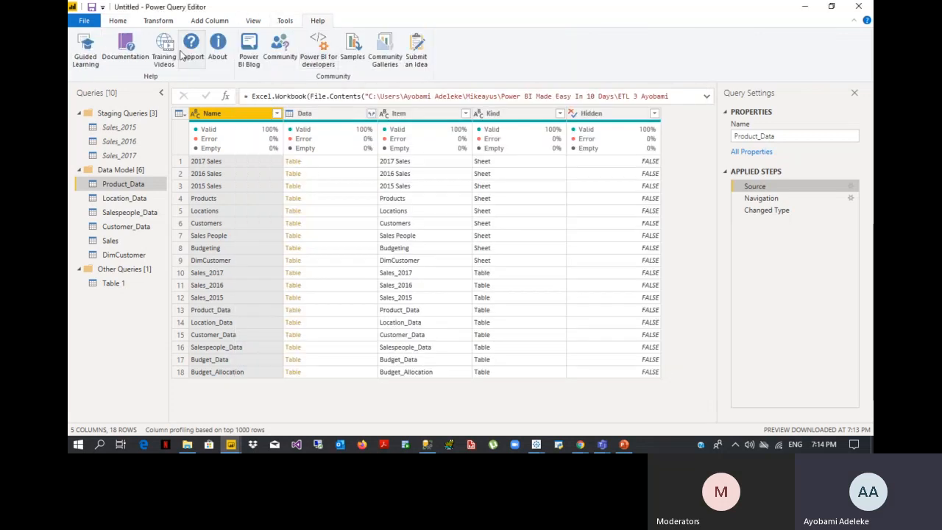
pyautogui.click(118, 21)
pyautogui.click(303, 46)
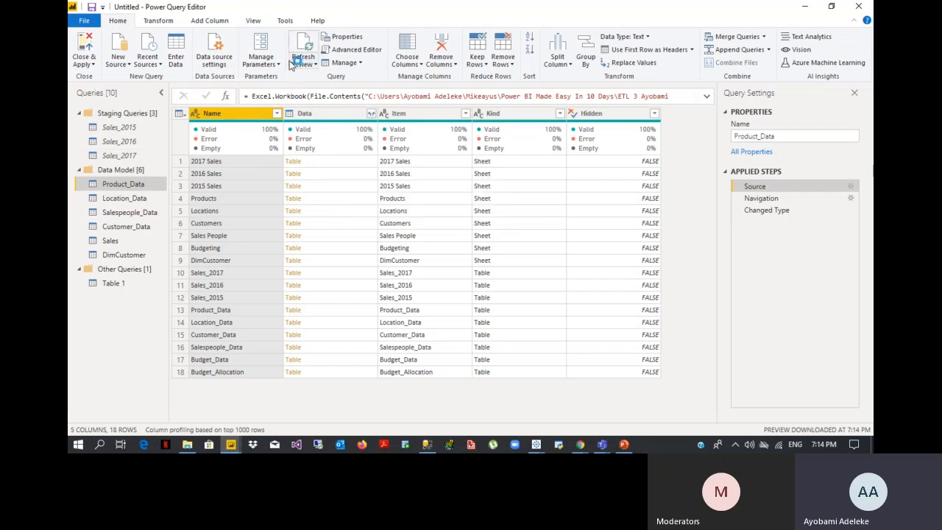
pyautogui.click(165, 25)
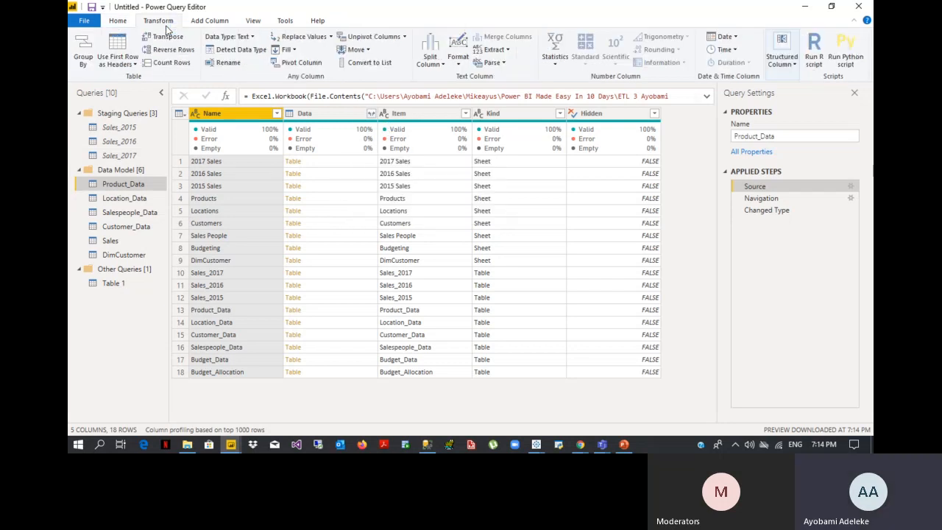
pyautogui.click(207, 21)
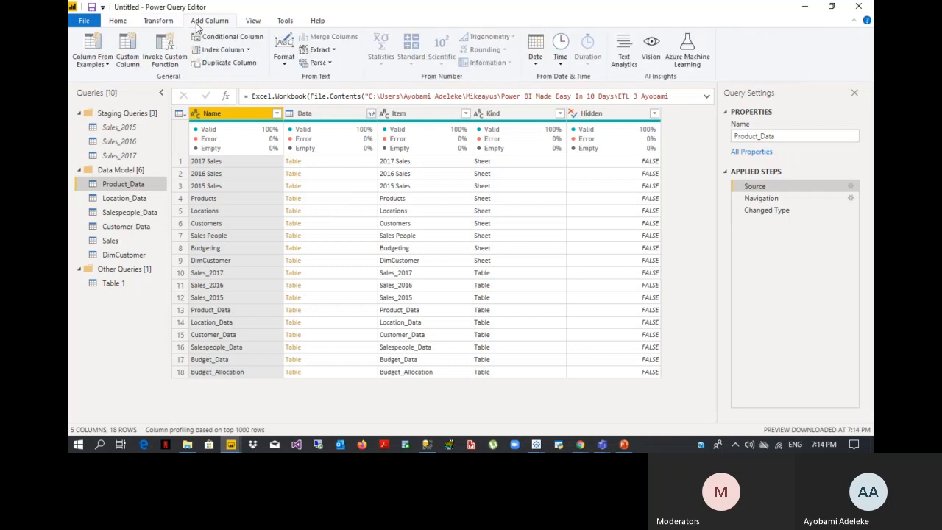
pyautogui.click(250, 22)
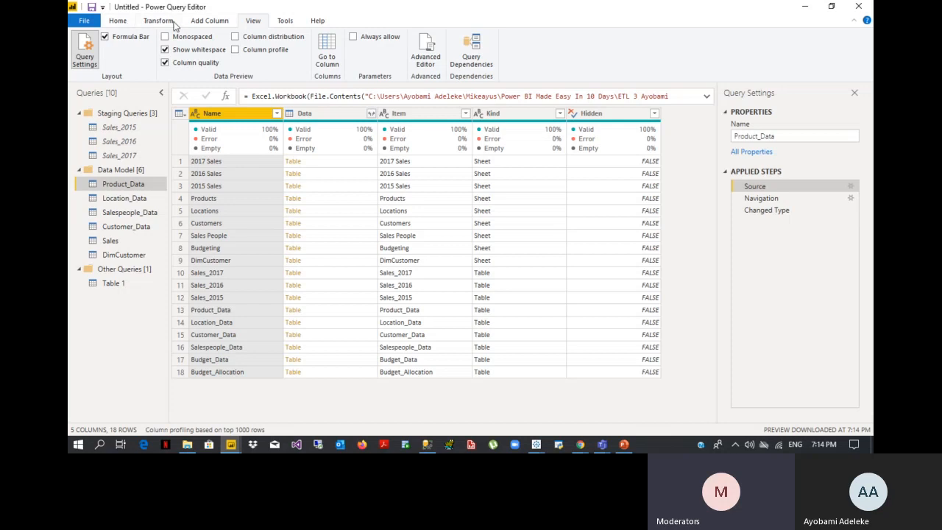
# - Insert a custom index column after Product_Data's Source step, with starting index 1 and increment 2
pyautogui.click(198, 22)
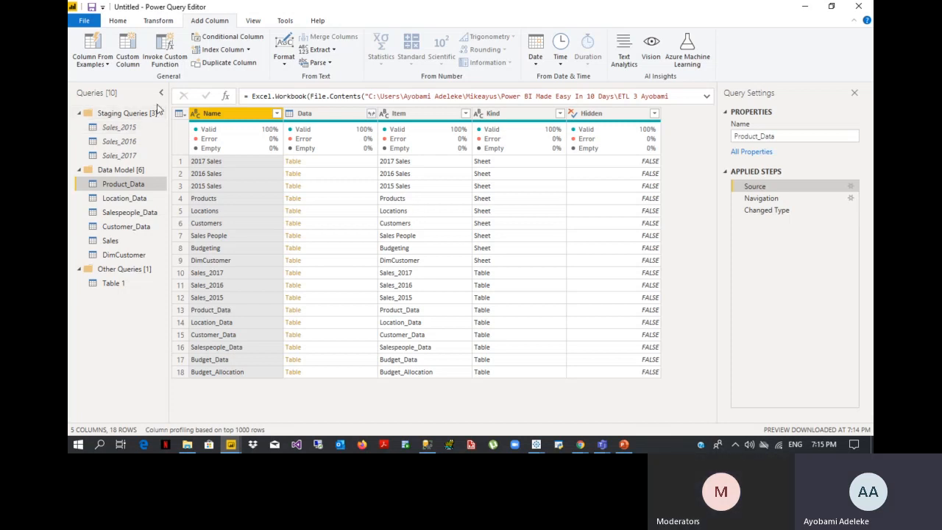
pyautogui.click(250, 51)
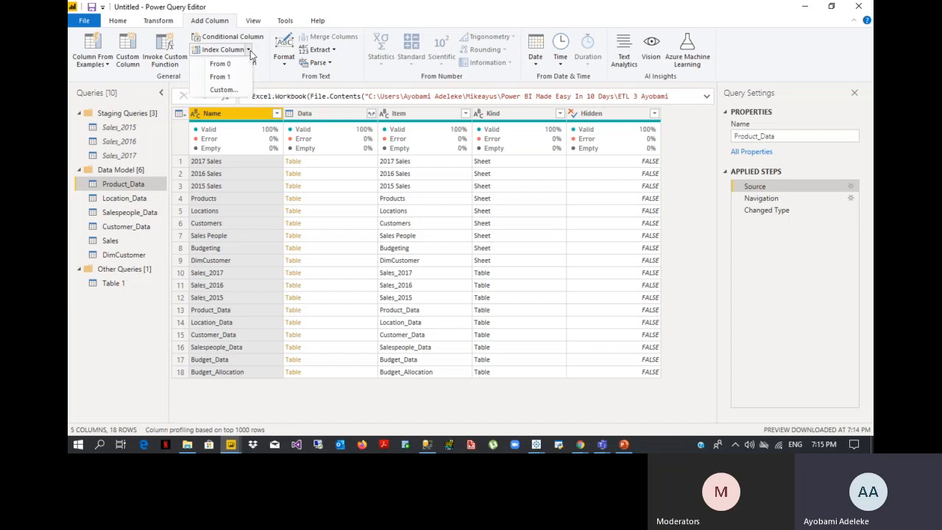
pyautogui.click(236, 89)
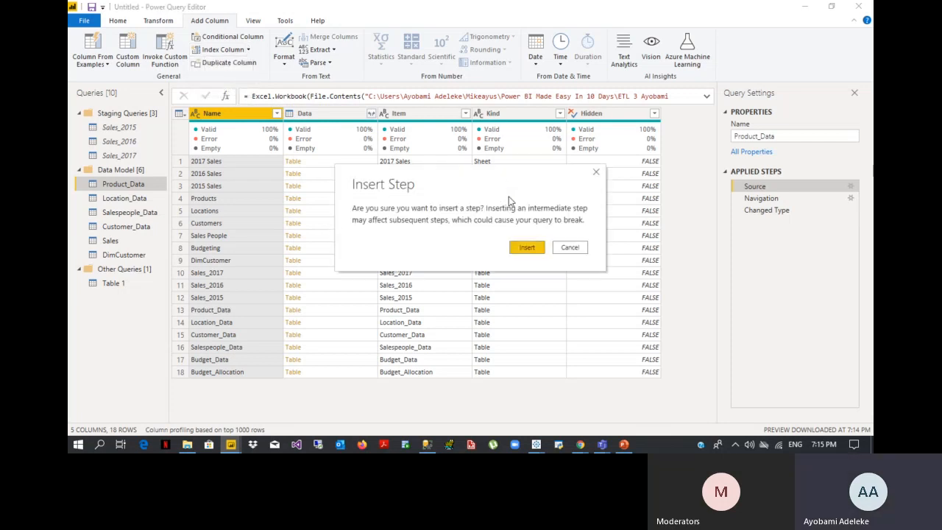
pyautogui.click(528, 247)
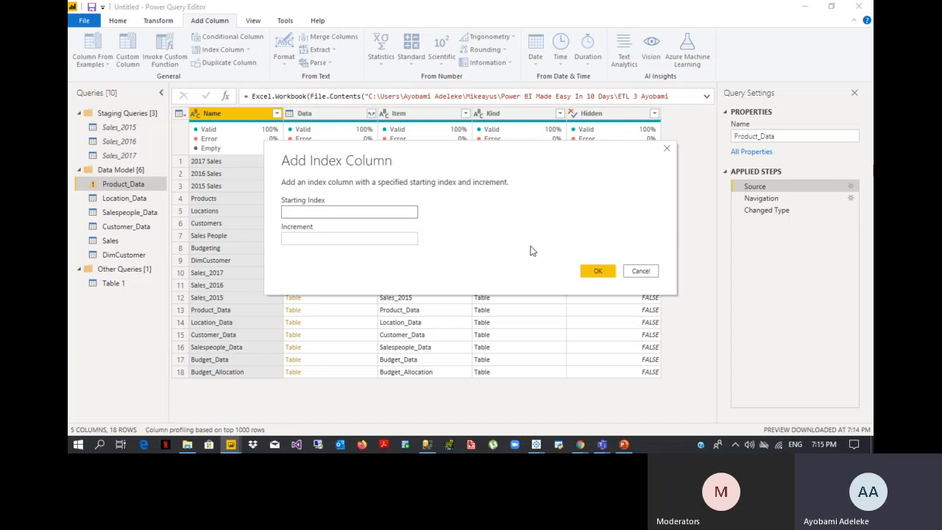
pyautogui.write('1')
pyautogui.click(388, 239)
pyautogui.write('2')
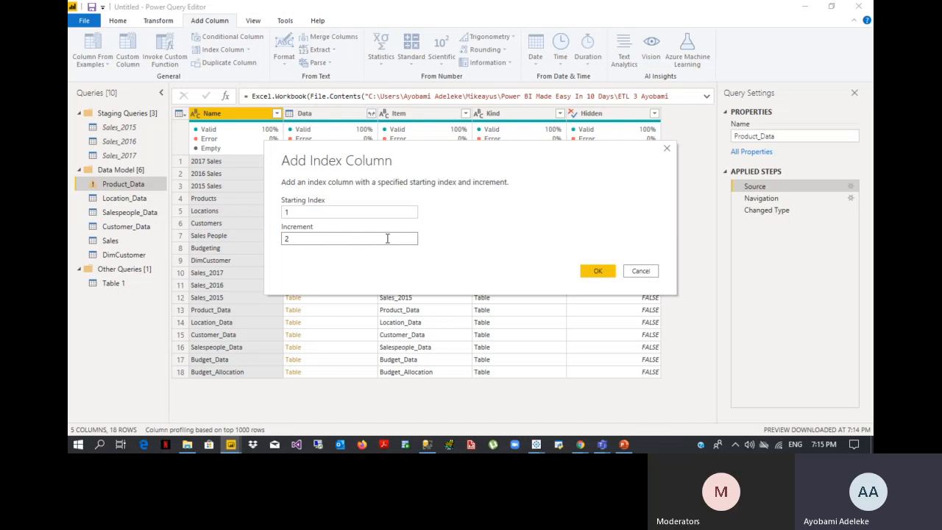
pyautogui.click(599, 272)
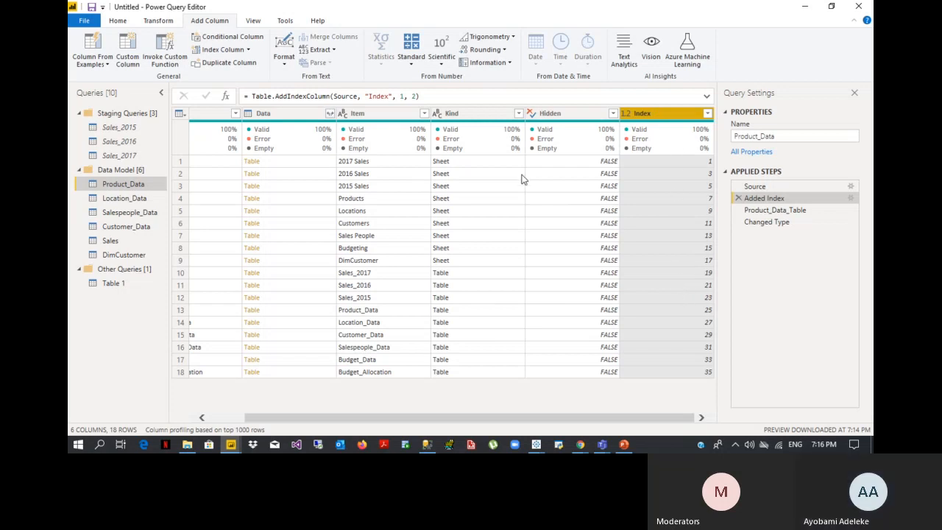
pyautogui.moveTo(254, 130)
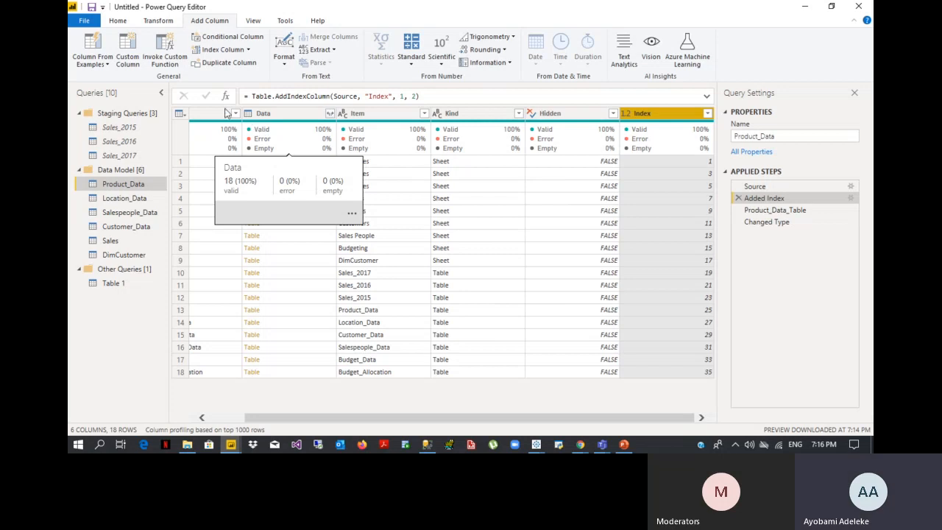
pyautogui.click(95, 43)
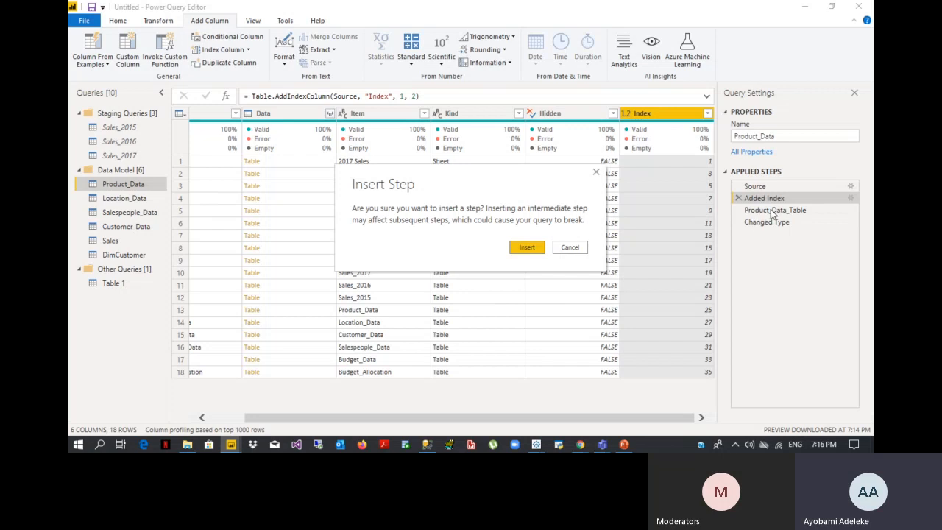
pyautogui.click(568, 247)
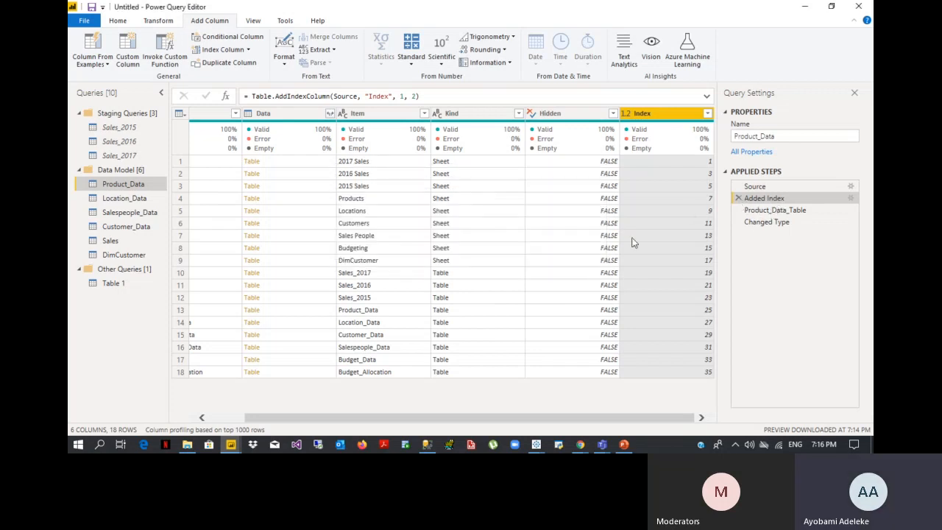
# - Try adding a column from examples after Product_Data's Changed Type step, using the Product ID value ENX2000 as the sample
pyautogui.click(769, 224)
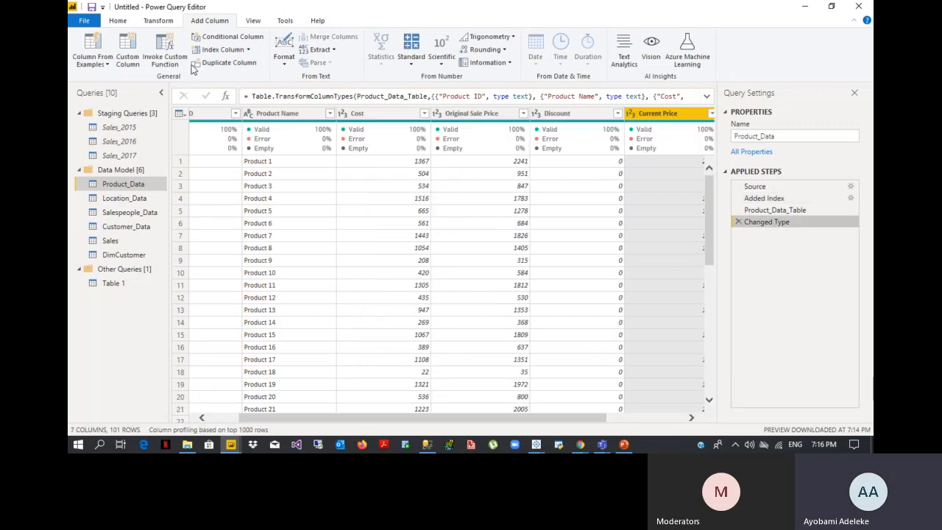
pyautogui.click(93, 46)
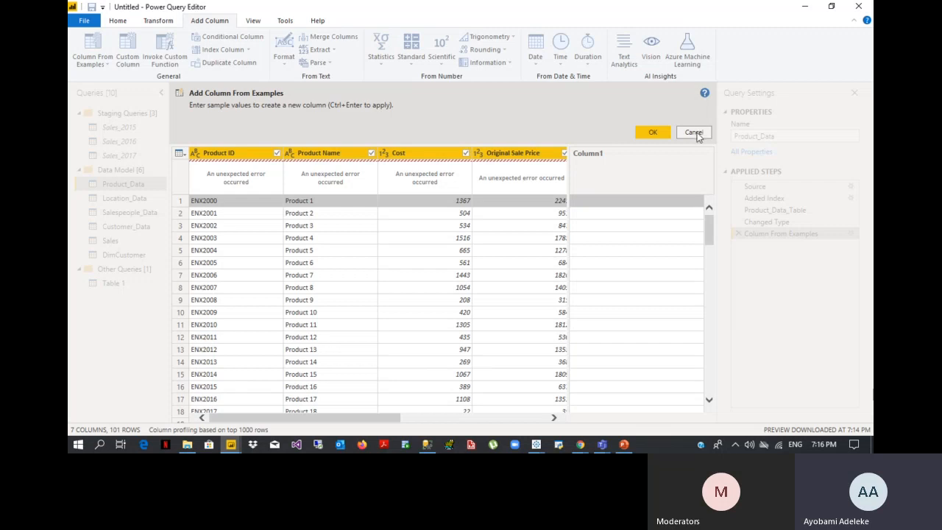
pyautogui.doubleClick(588, 206)
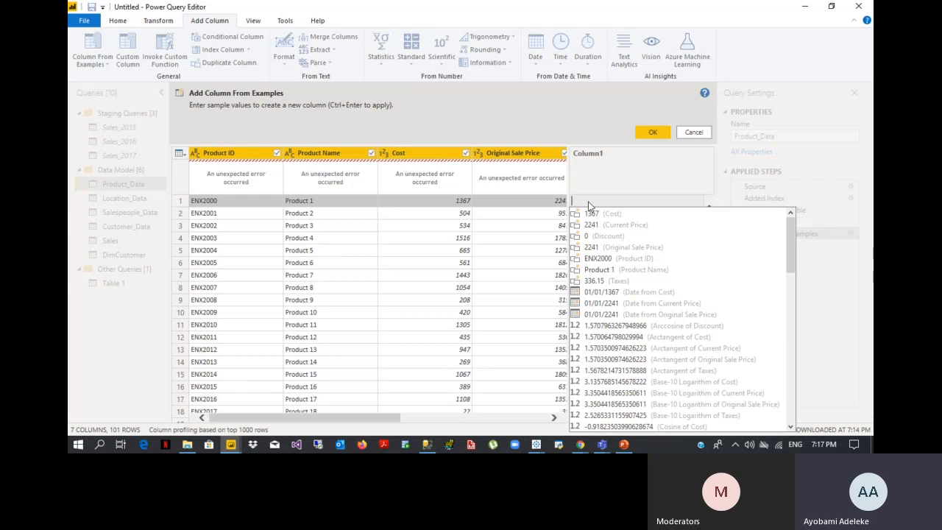
pyautogui.write('e')
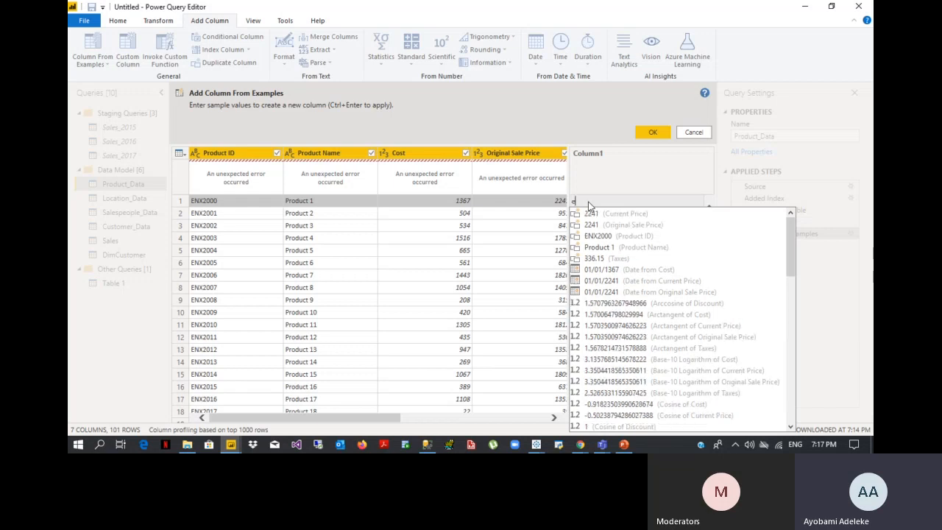
pyautogui.write('nx')
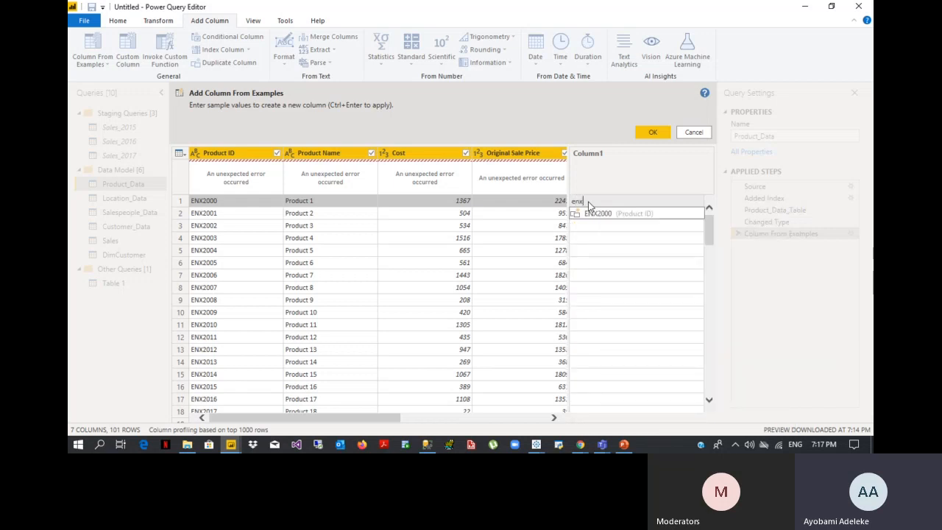
pyautogui.click(633, 214)
pyautogui.press('Return')
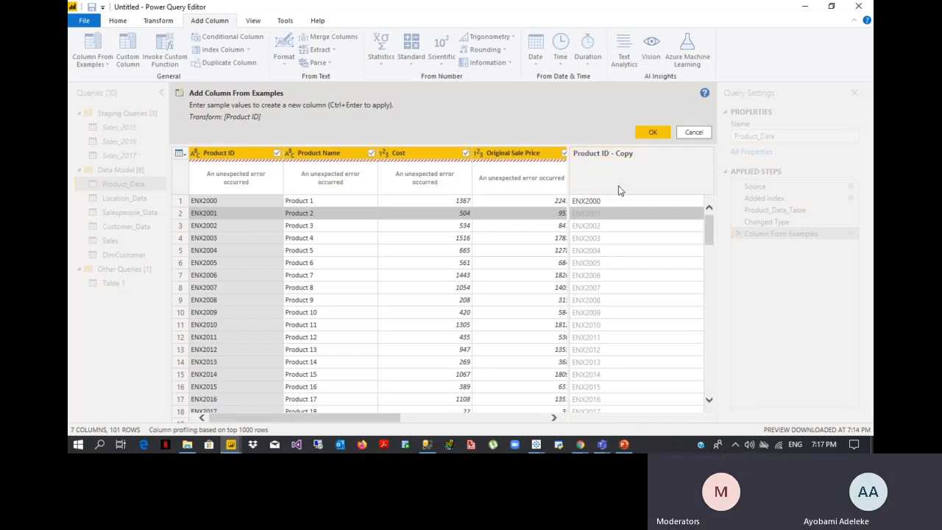
pyautogui.click(694, 132)
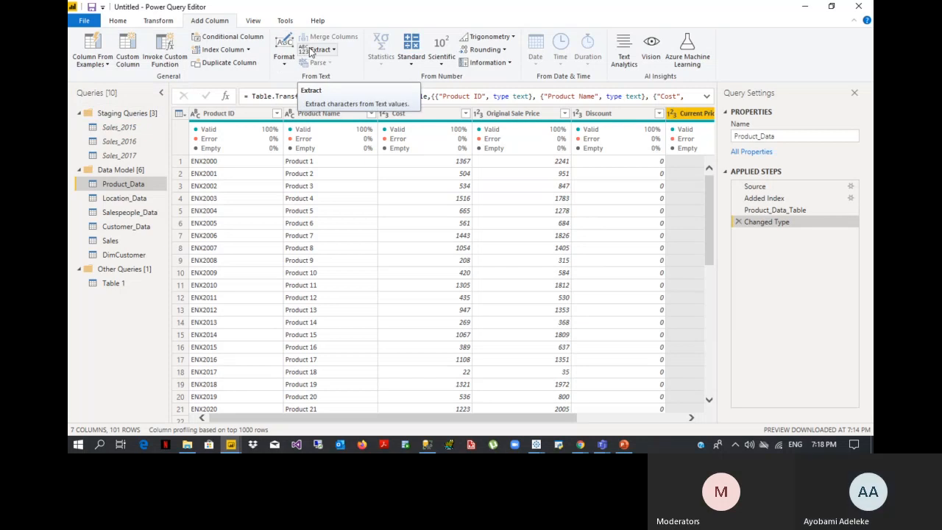
pyautogui.click(211, 119)
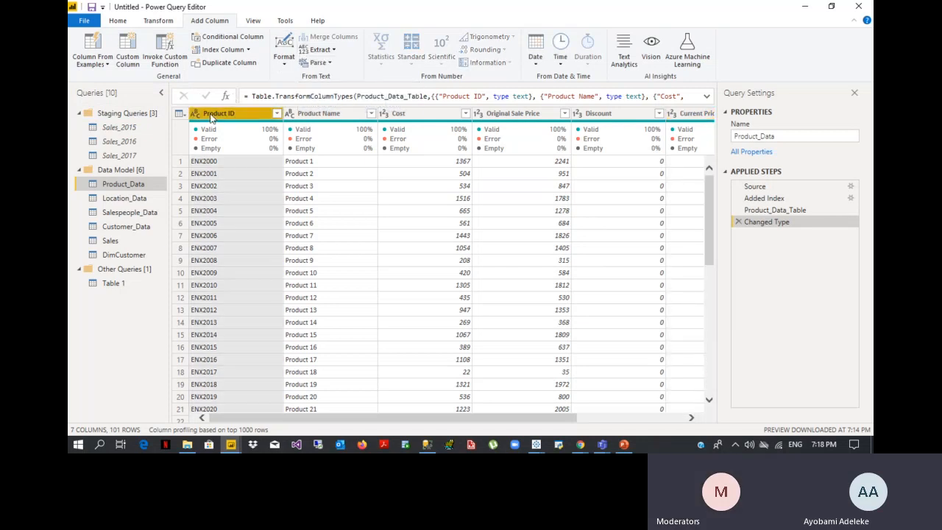
pyautogui.click(324, 55)
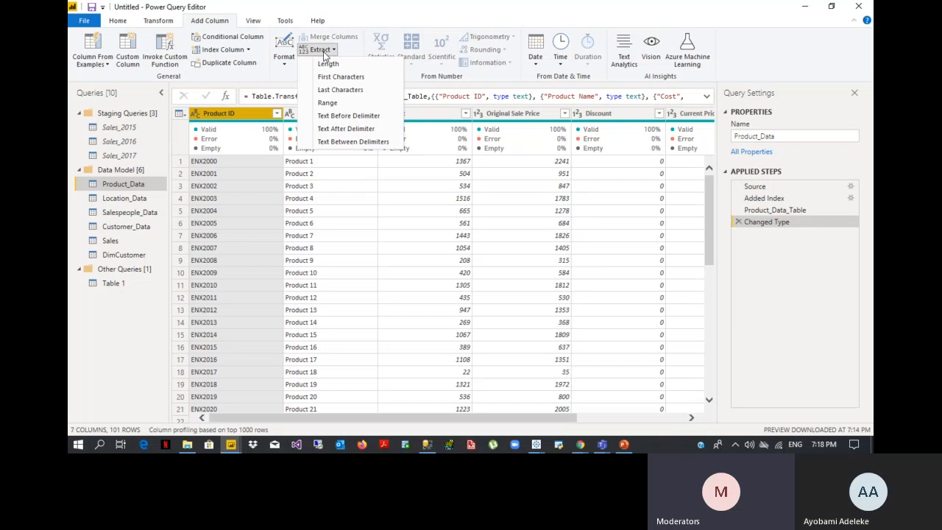
pyautogui.click(323, 52)
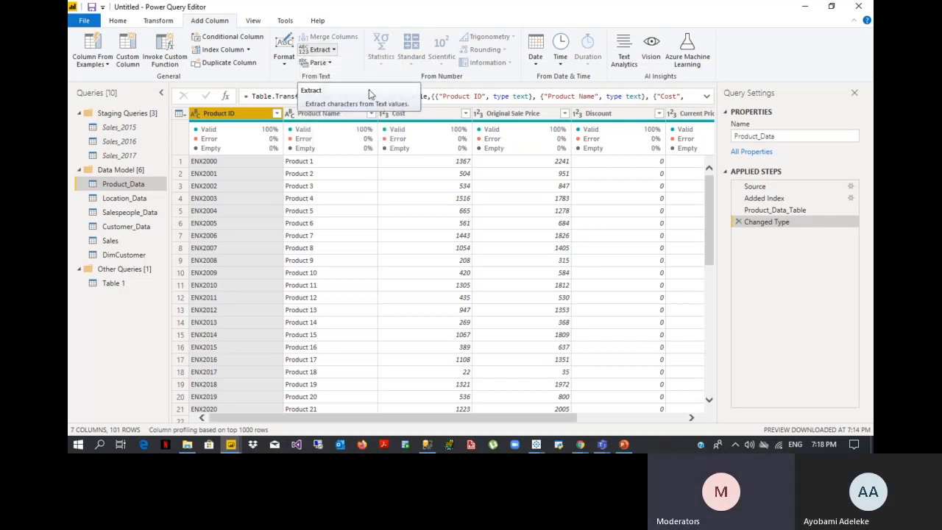
# - Add a column from examples based on all columns of Product_Data, with 2000 as the sample value for the first row
pyautogui.click(87, 59)
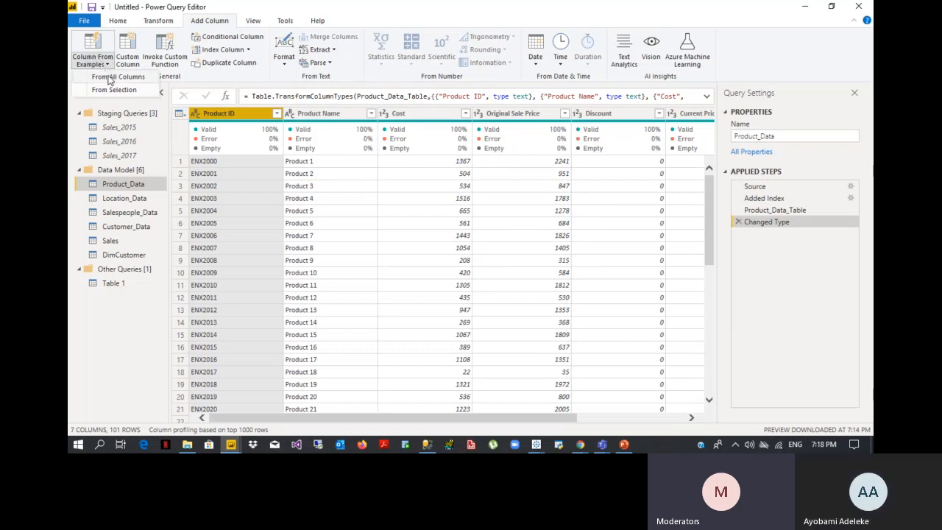
pyautogui.click(86, 44)
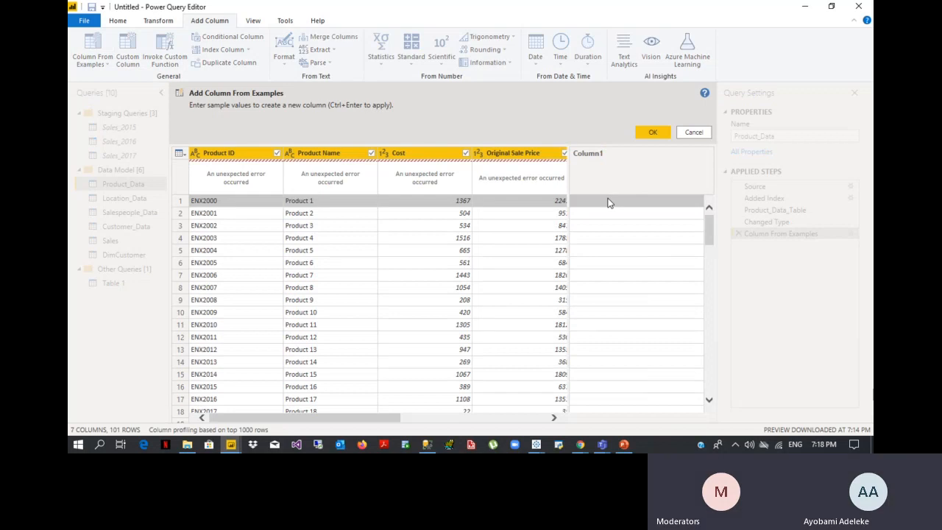
pyautogui.click(608, 203)
pyautogui.write('20')
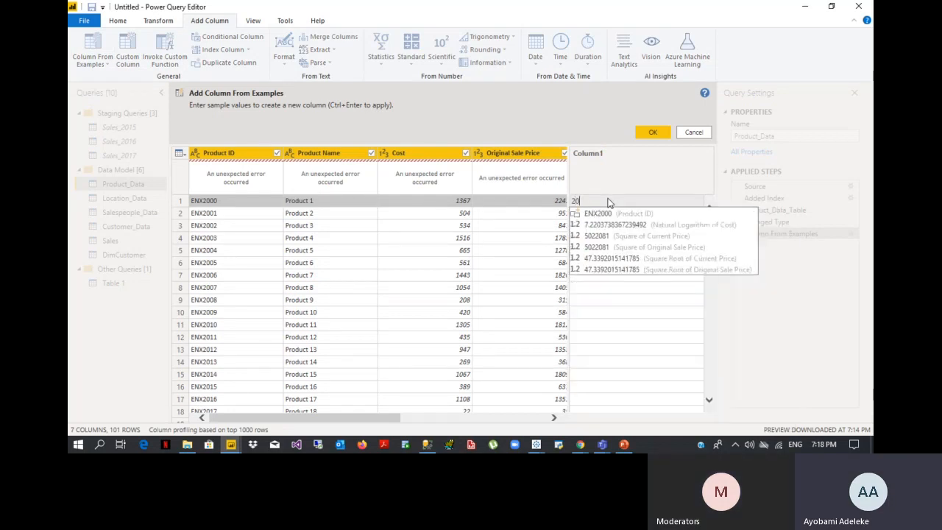
pyautogui.write('00')
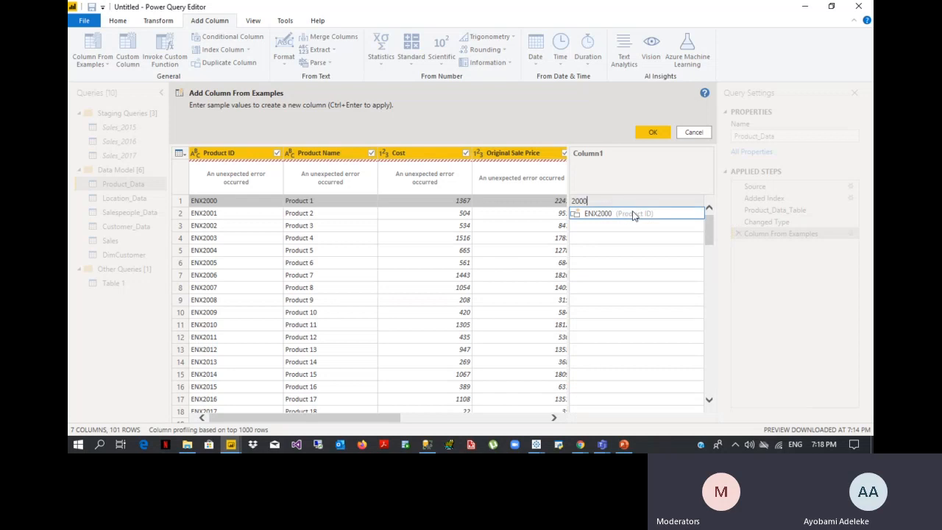
pyautogui.press('Return')
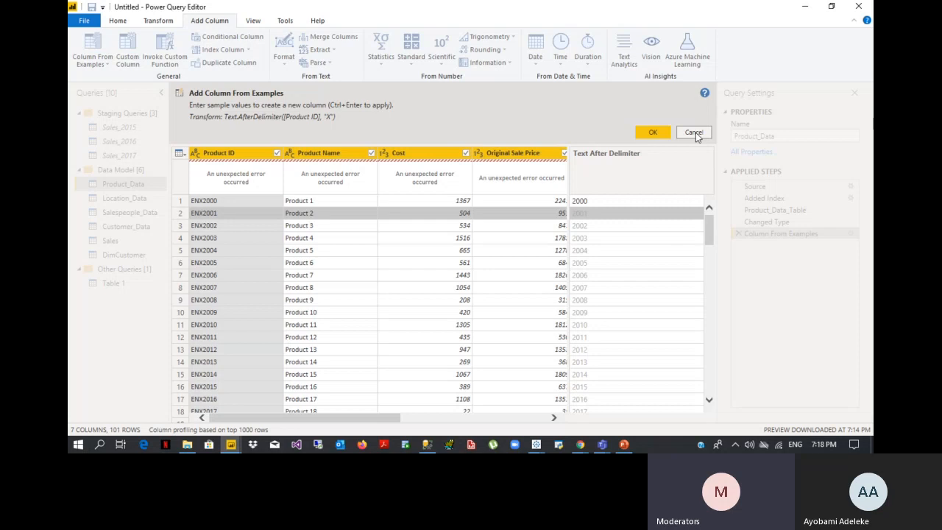
pyautogui.click(655, 132)
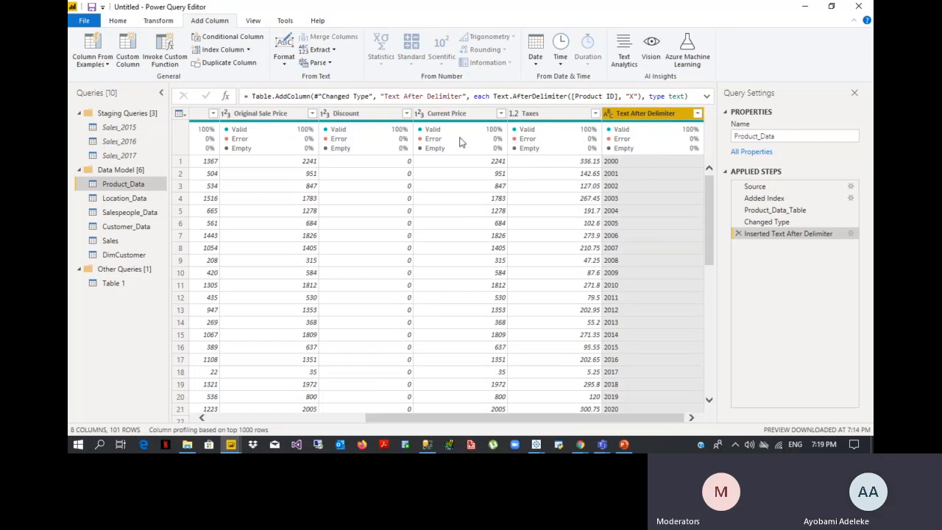
# - Switch the formula bar and the column quality display off and back on
pyautogui.moveTo(555, 152)
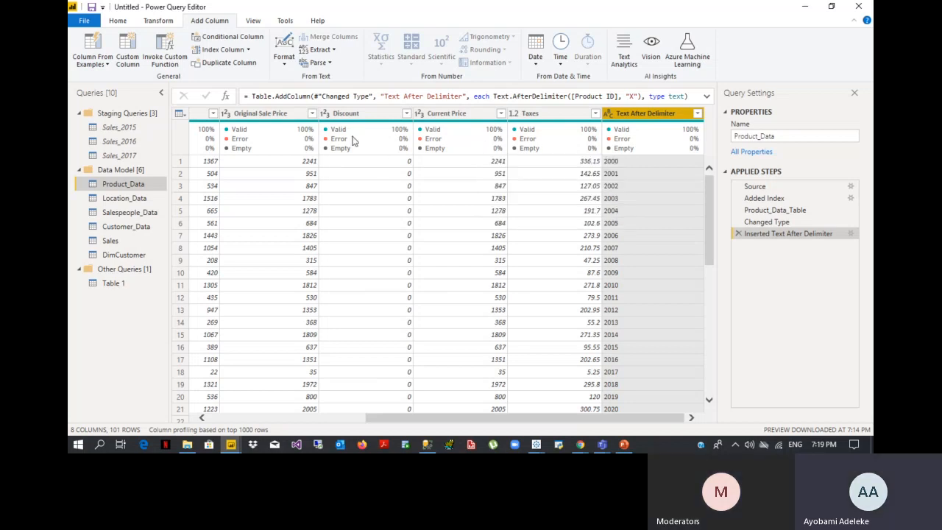
pyautogui.moveTo(324, 139)
pyautogui.click(253, 20)
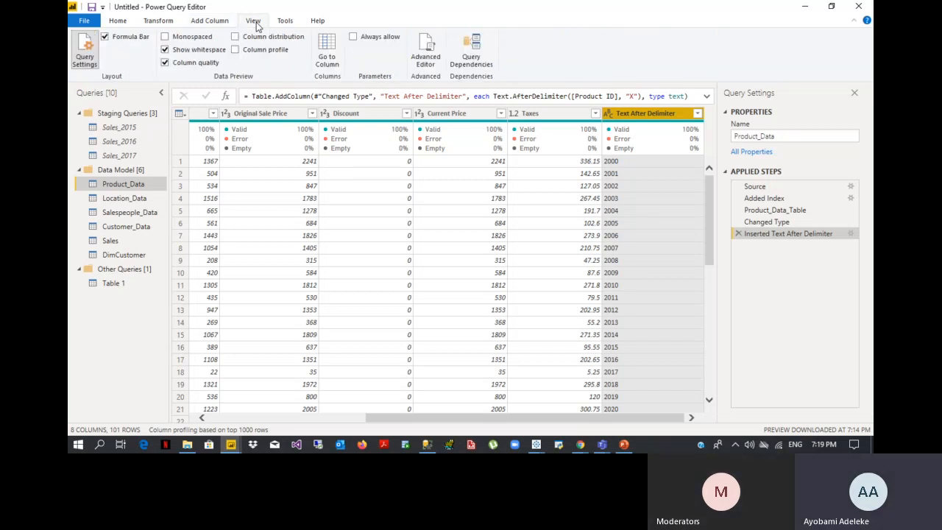
pyautogui.click(125, 38)
pyautogui.click(125, 40)
pyautogui.click(181, 65)
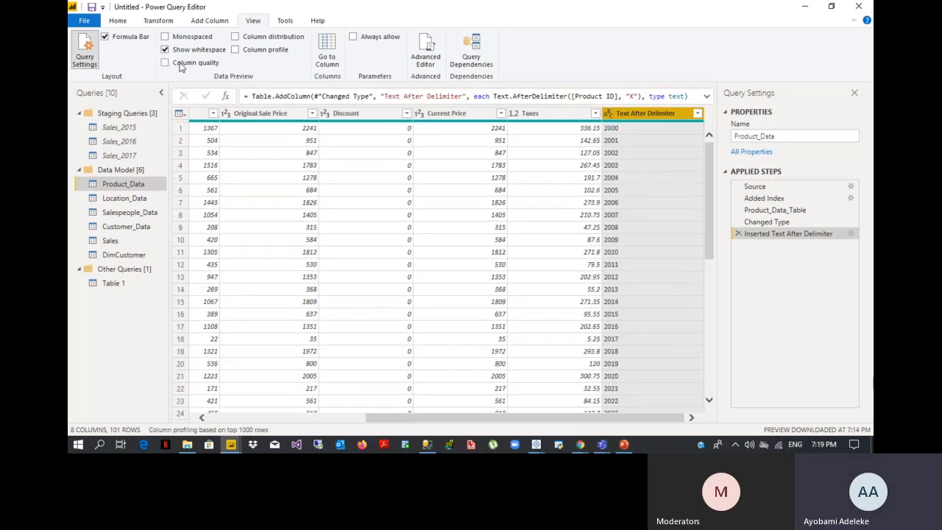
pyautogui.click(180, 64)
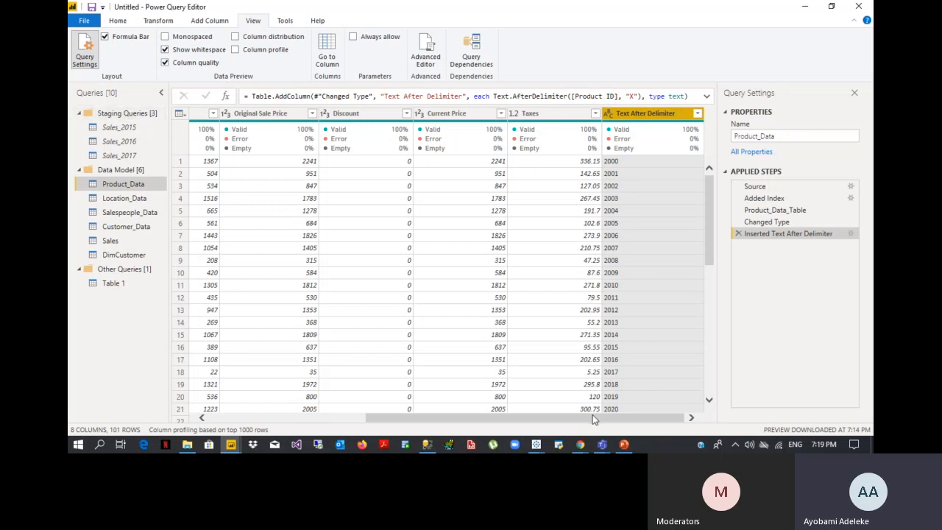
pyautogui.moveTo(595, 418); pyautogui.dragTo(551, 417)
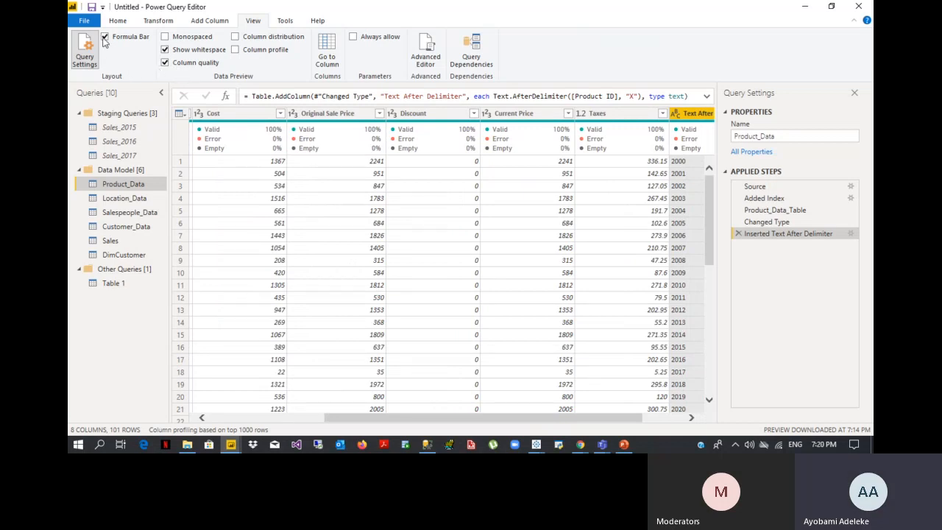
# - Expand the formula bar for the Inserted Text After Delimiter step and toggle column quality off and on at the first columns
pyautogui.click(707, 96)
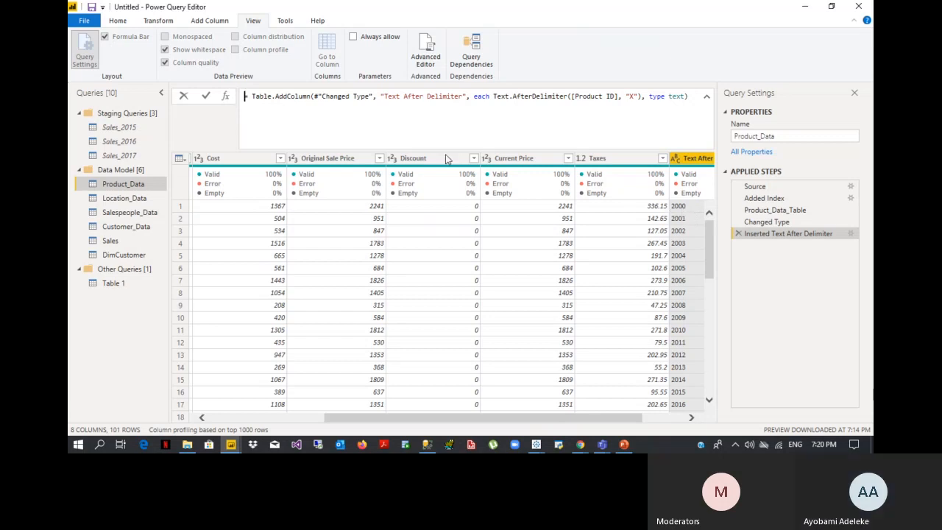
pyautogui.click(301, 421)
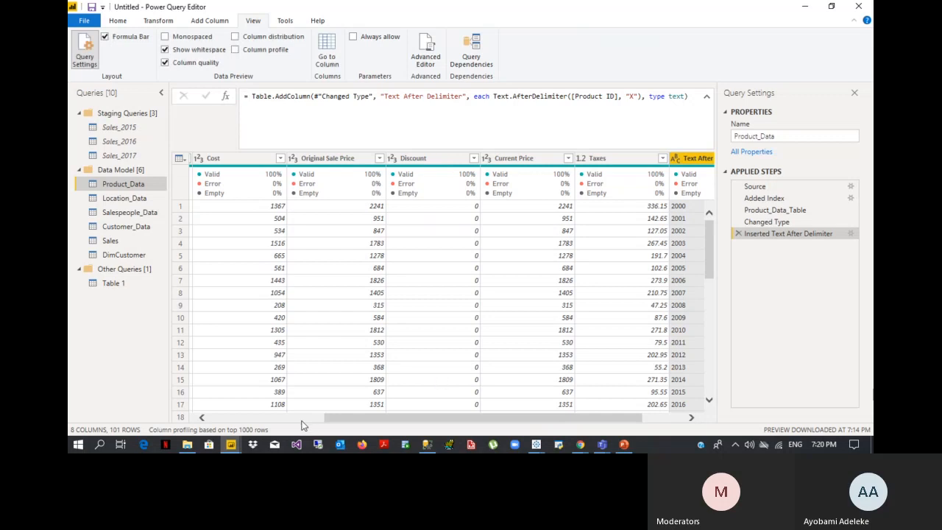
pyautogui.click(301, 418)
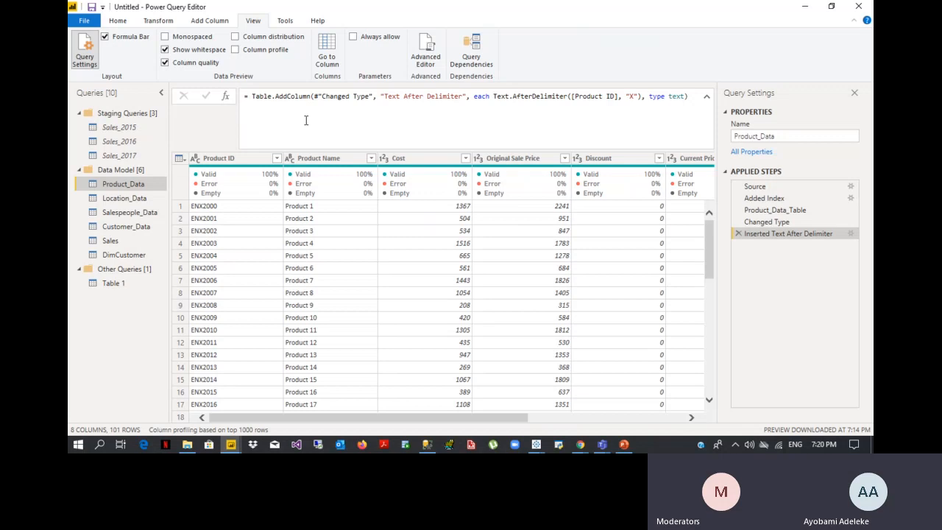
pyautogui.click(187, 67)
pyautogui.click(188, 64)
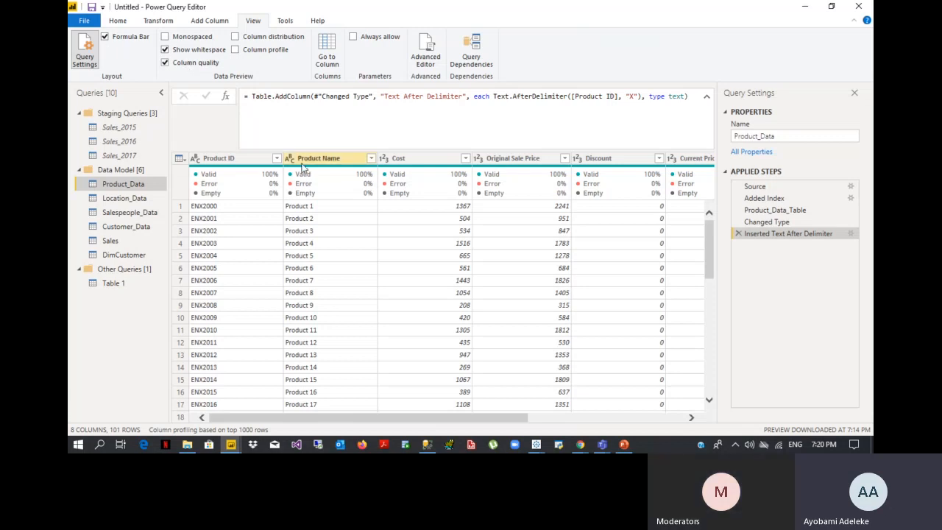
# - Switch to File Explorer and open the Training demo data workbook from the Power BI Made Easy In 10 Days folder in Excel
pyautogui.moveTo(470, 187)
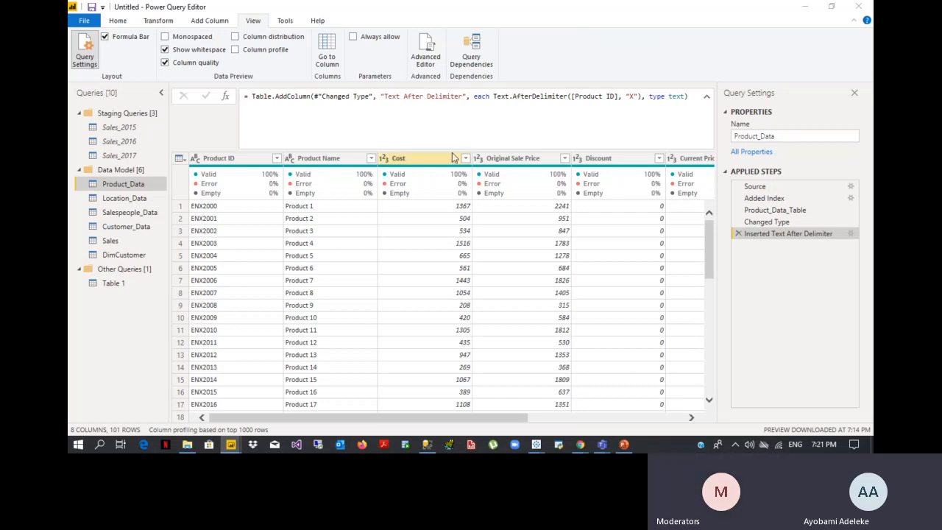
pyautogui.hotkey('alt', 'Tab')
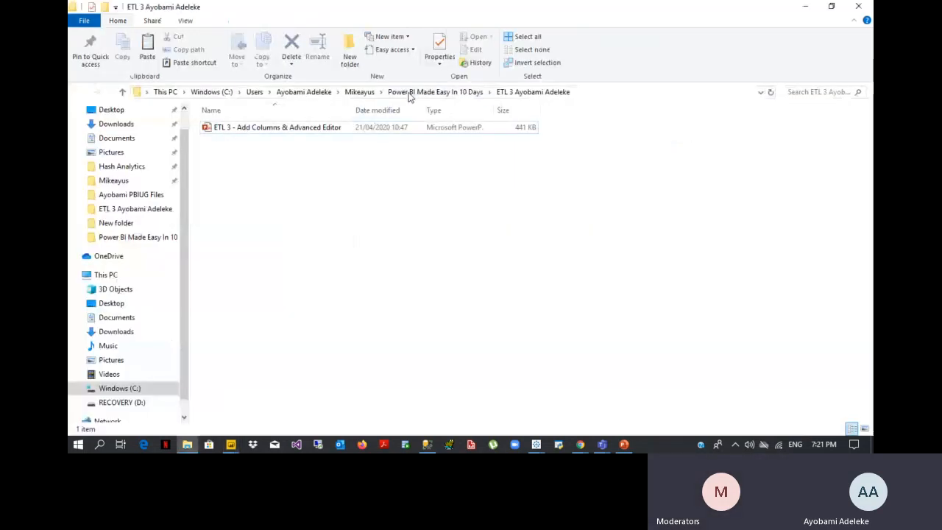
pyautogui.click(435, 92)
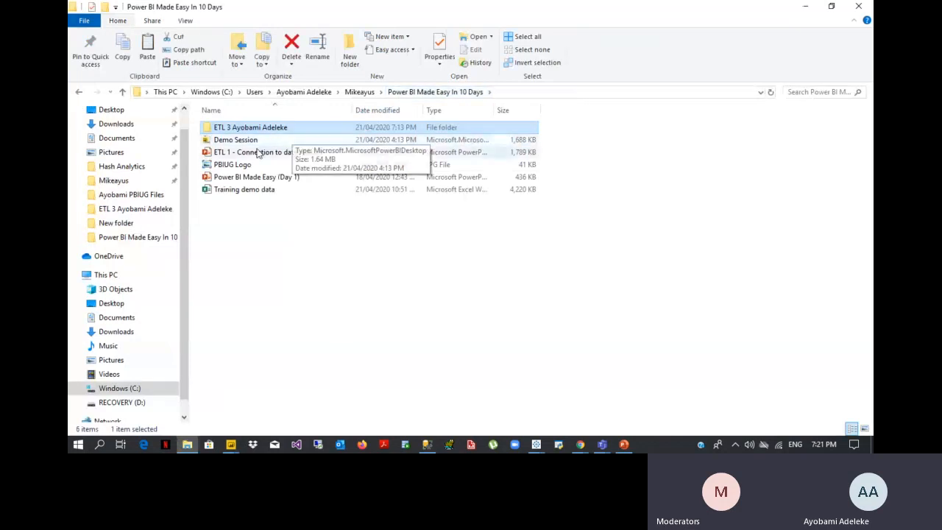
pyautogui.click(257, 191)
pyautogui.doubleClick(258, 191)
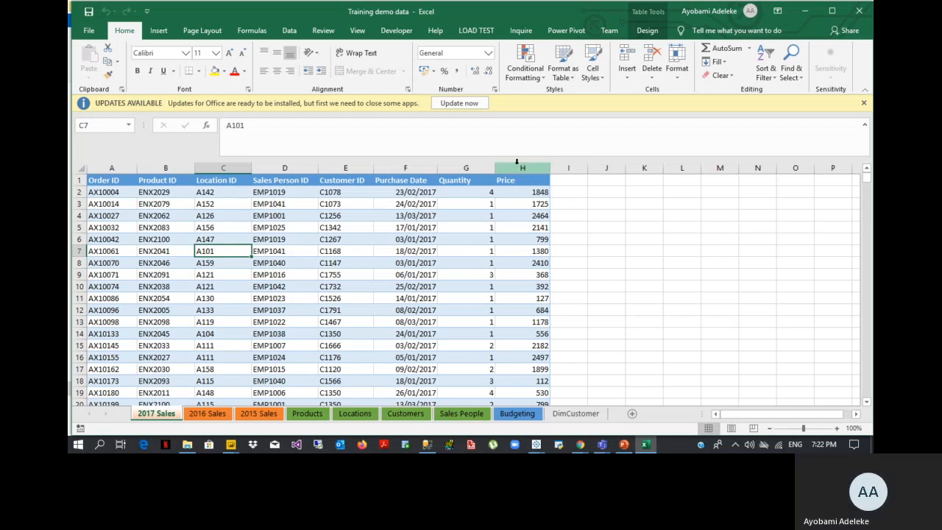
pyautogui.moveTo(588, 6)
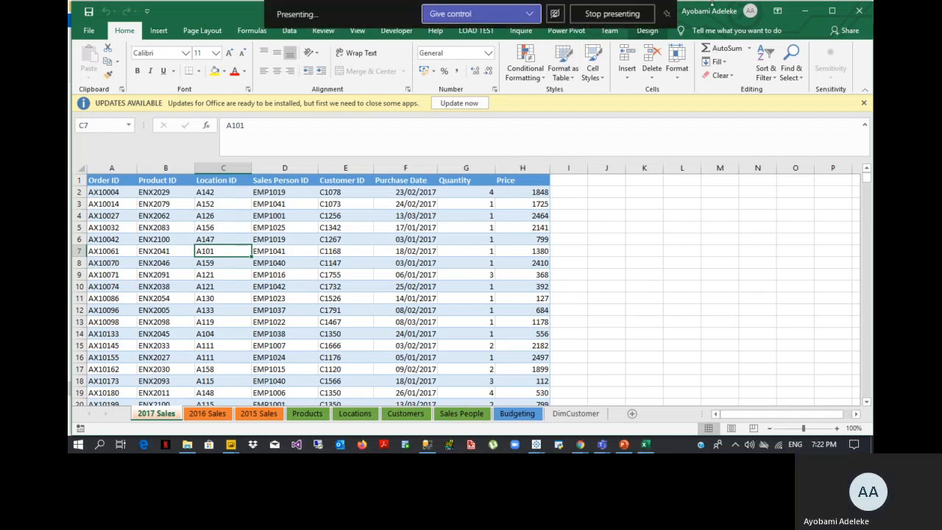